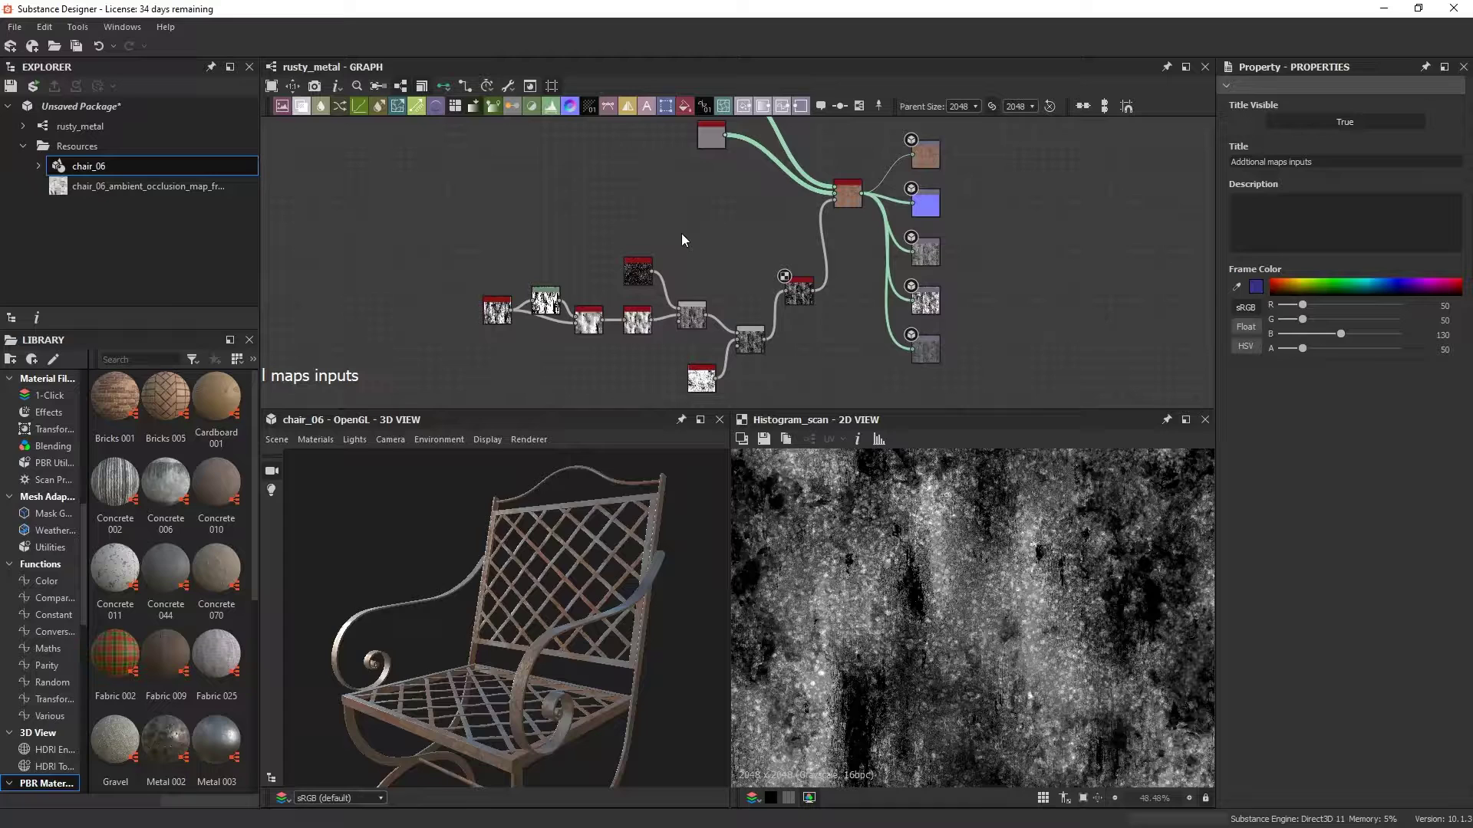
Add the chair_06 ambient occlusion map resource to the rusty_metal graph as a bitmap node and draw a link from its output
drag(126, 188, 480, 201)
scroll(495, 230, up, 3)
middle_drag(500, 260, 461, 253)
key(space)
click(582, 427)
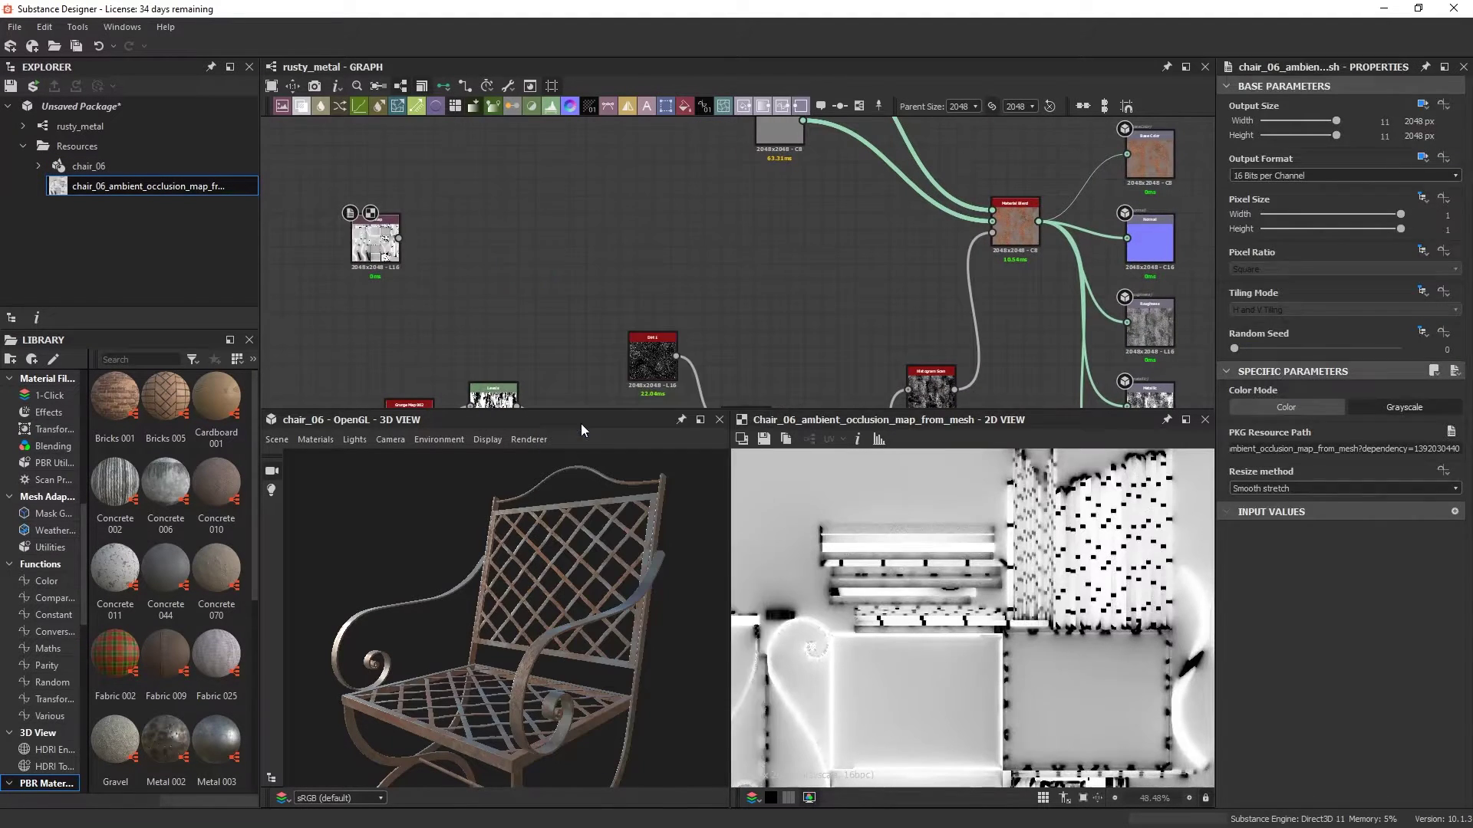
scroll(389, 245, up, 2)
drag(398, 242, 591, 269)
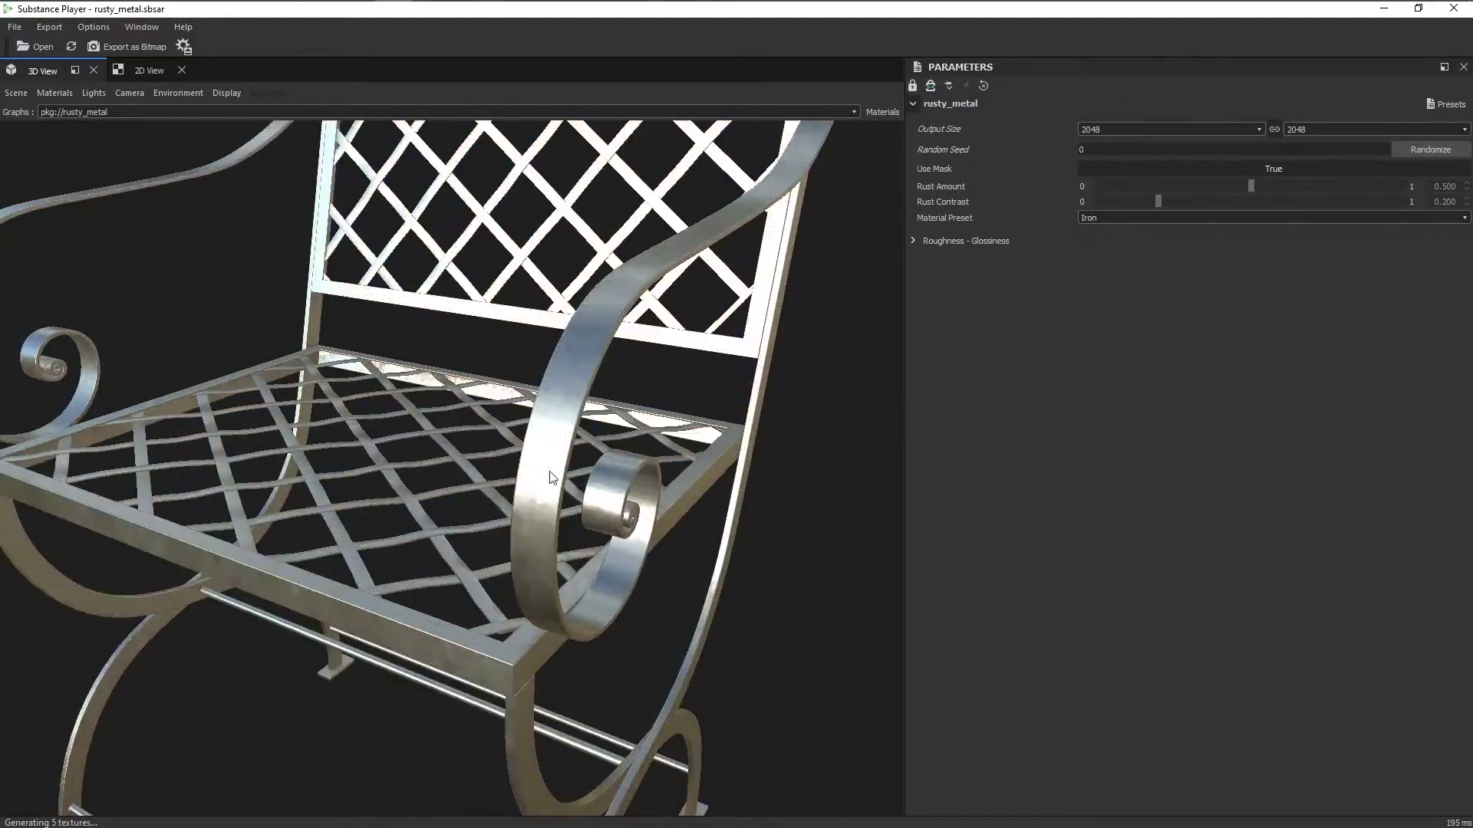
In Substance Player, set the rusty_metal Rust Amount to 0.873 and Material Preset to Cobalt, and randomize the seed
drag(549, 472, 460, 399)
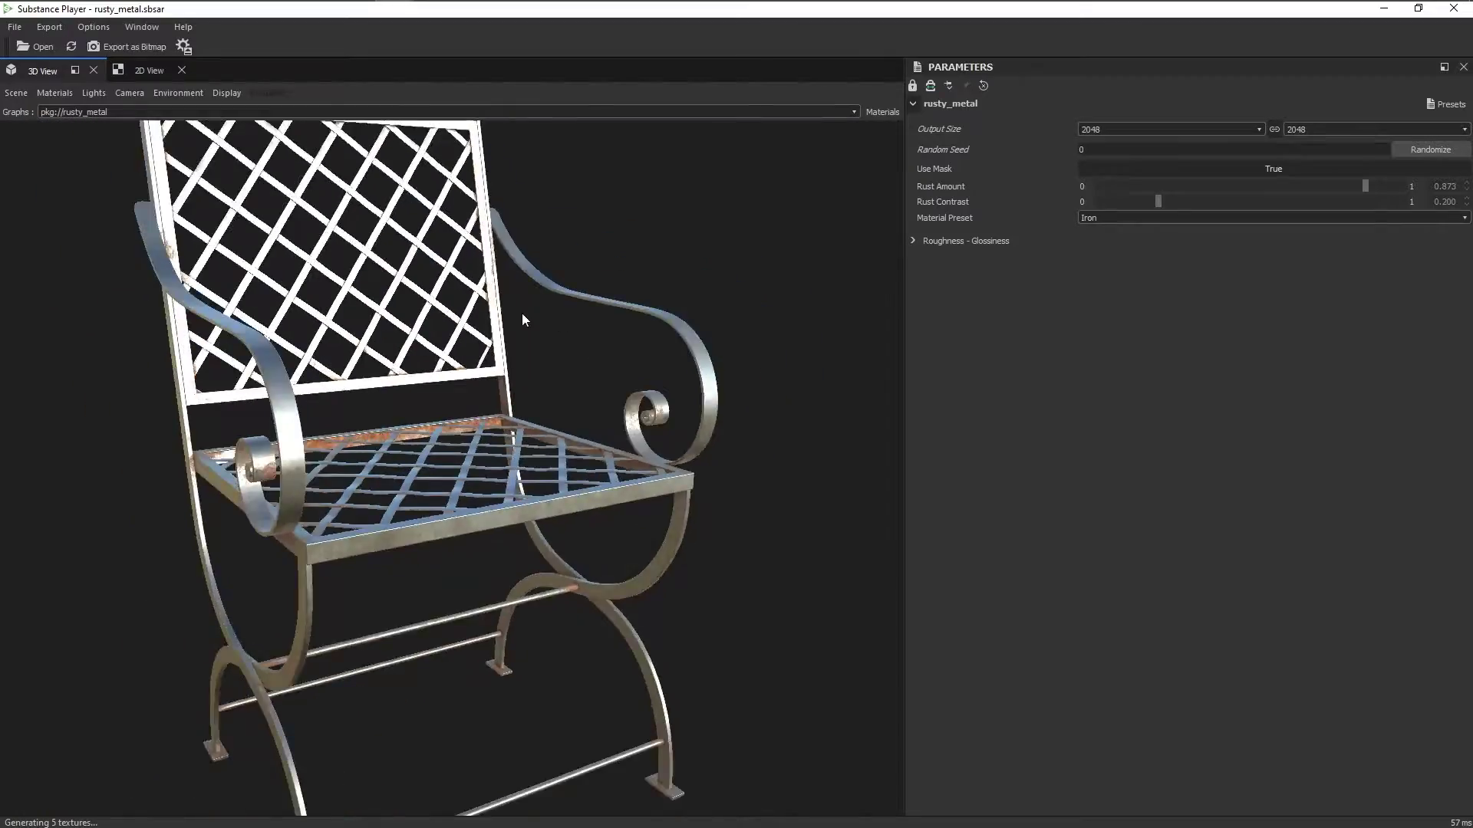
drag(436, 498, 506, 552)
click(1118, 218)
click(1117, 299)
drag(430, 460, 494, 510)
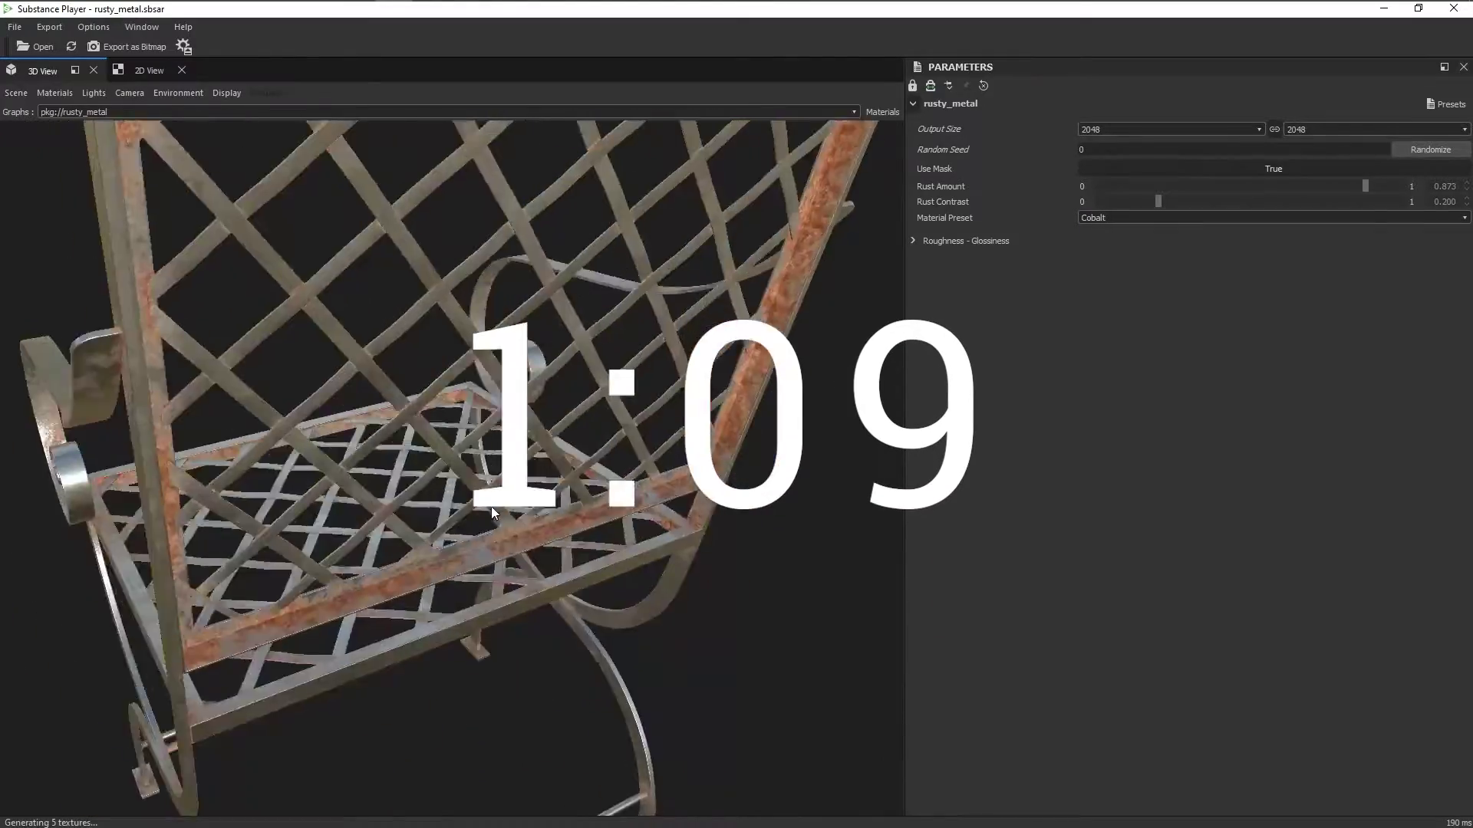
click(1430, 149)
drag(585, 510, 540, 437)
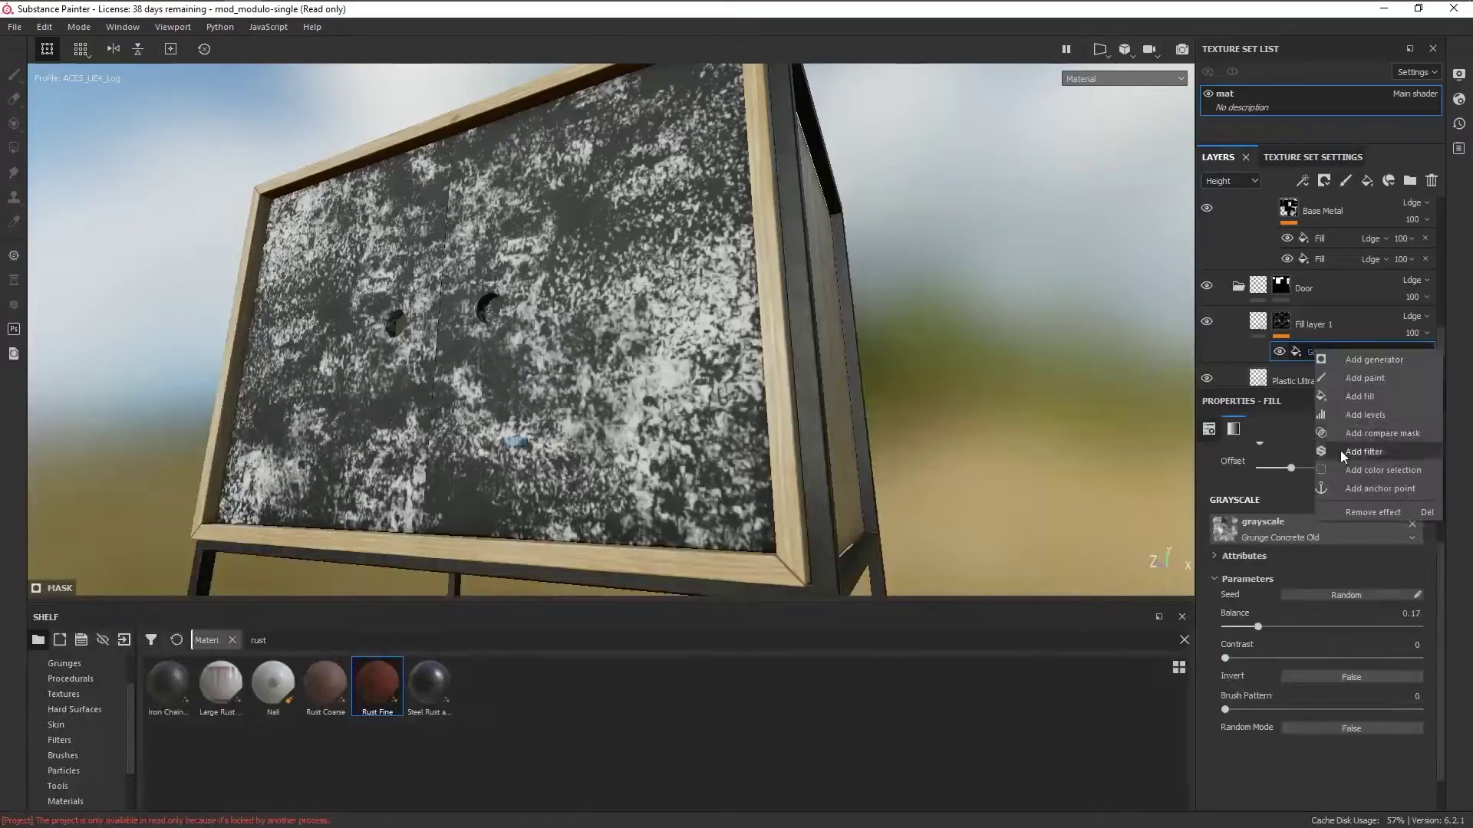
In Substance Painter, add a filter to Fill layer 1's mask and open the layer's uniform base color for editing
click(1341, 449)
drag(1225, 533, 1218, 531)
click(1279, 326)
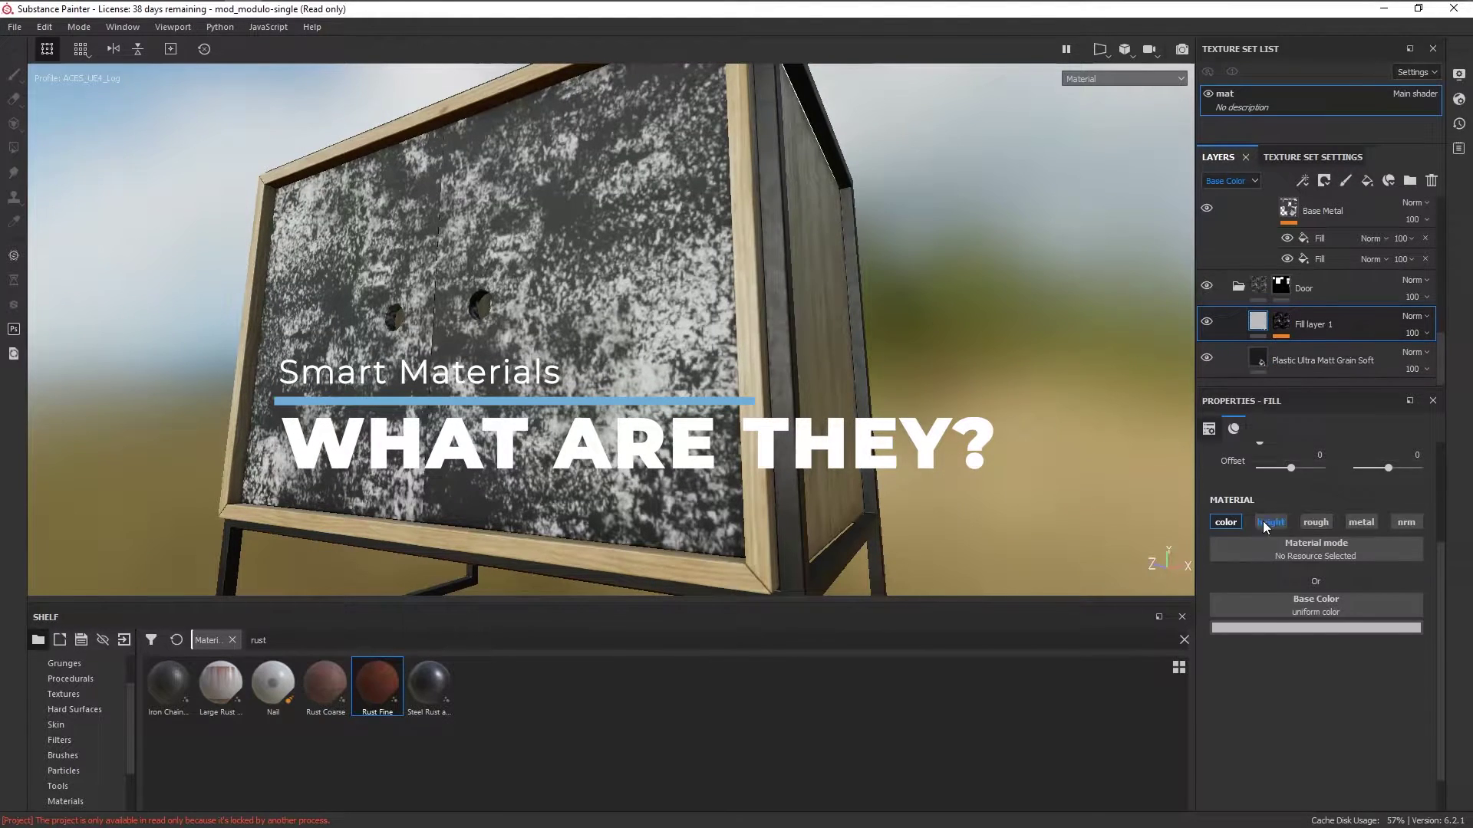
click(1316, 627)
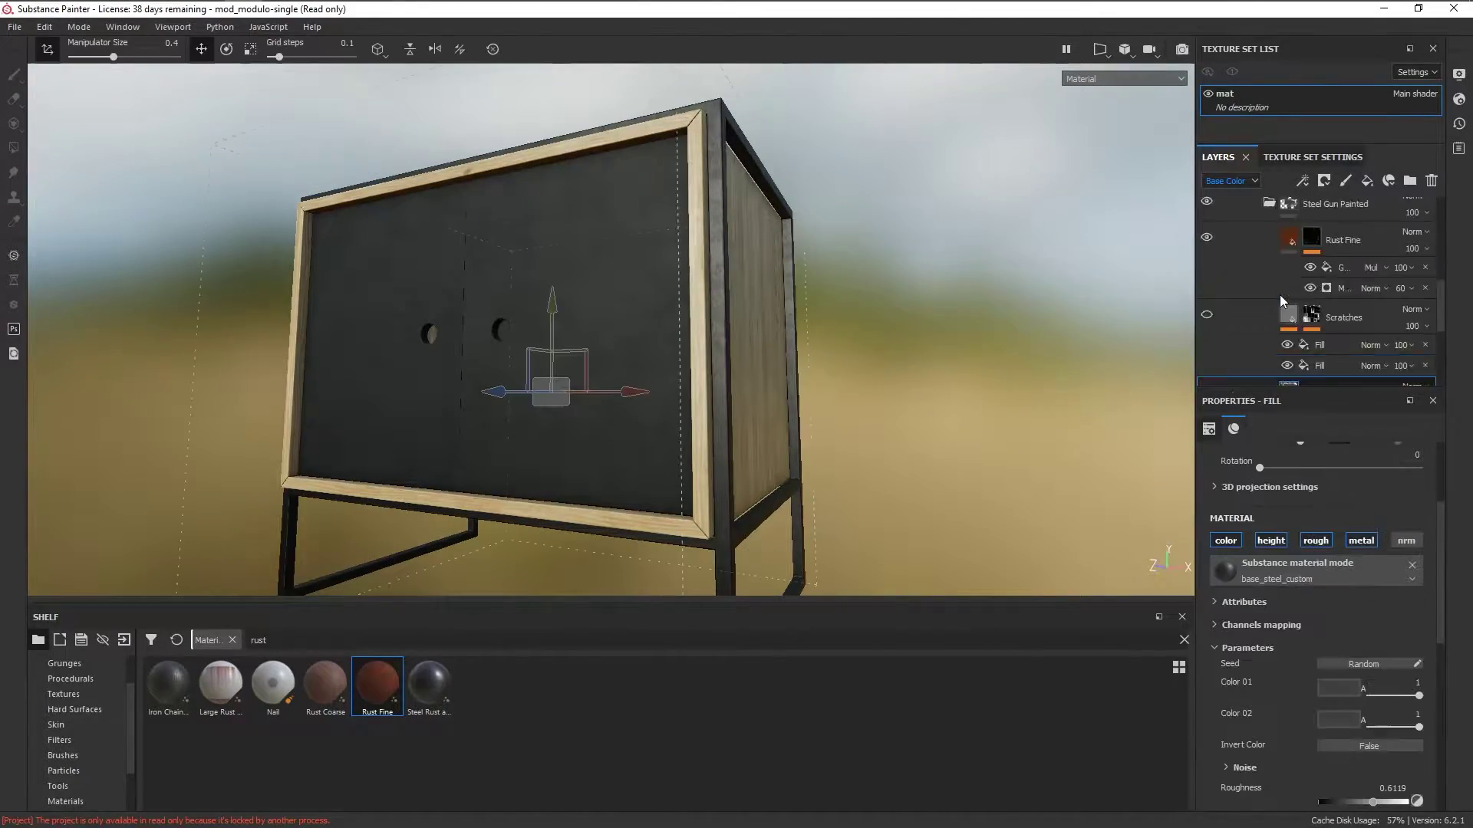
Switch the layer stack to the Roughness channel and adjust the Base Metal layer's opacity in it
click(1232, 181)
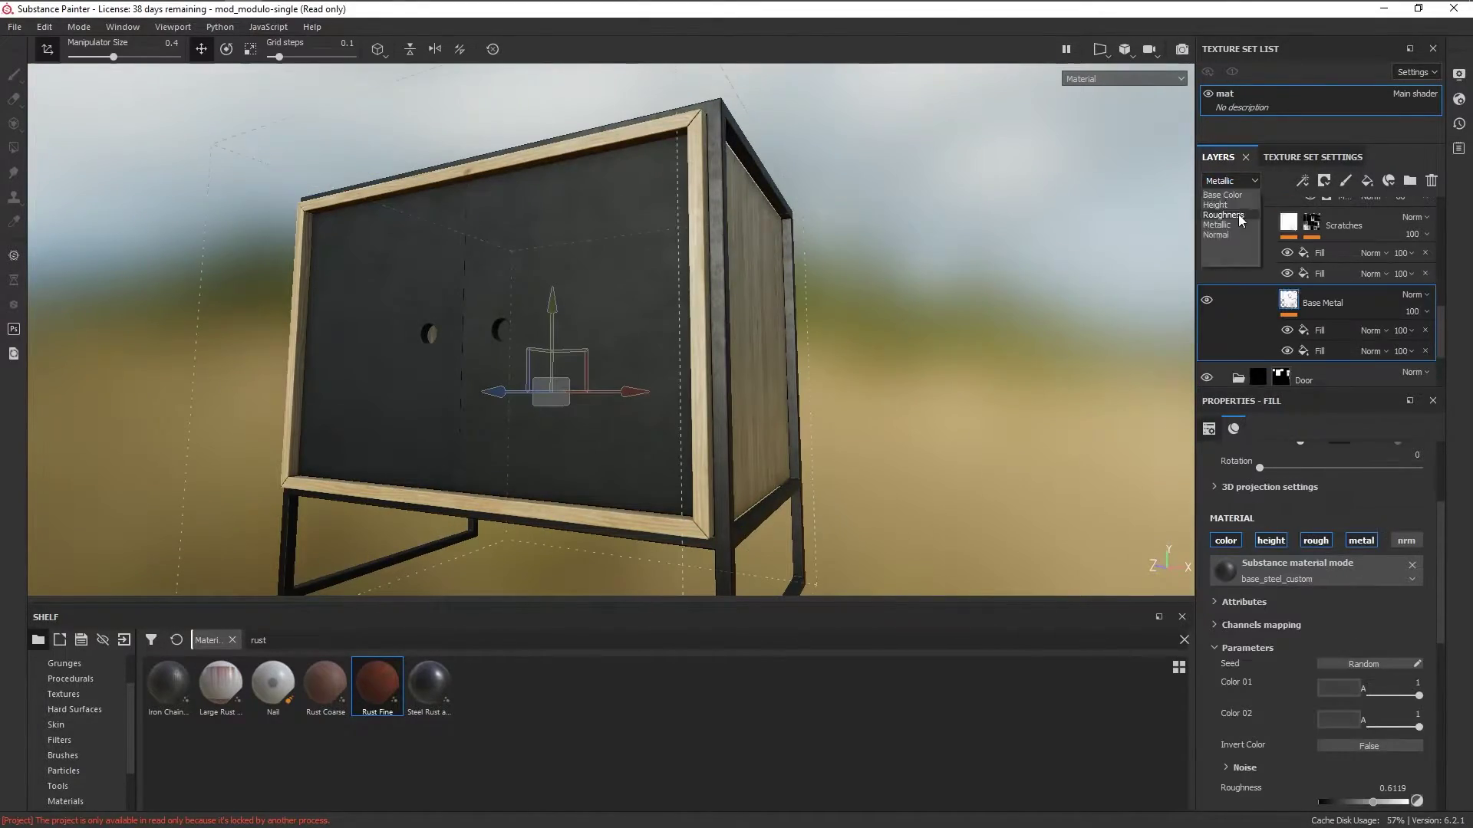
alt+drag(667, 207, 782, 273)
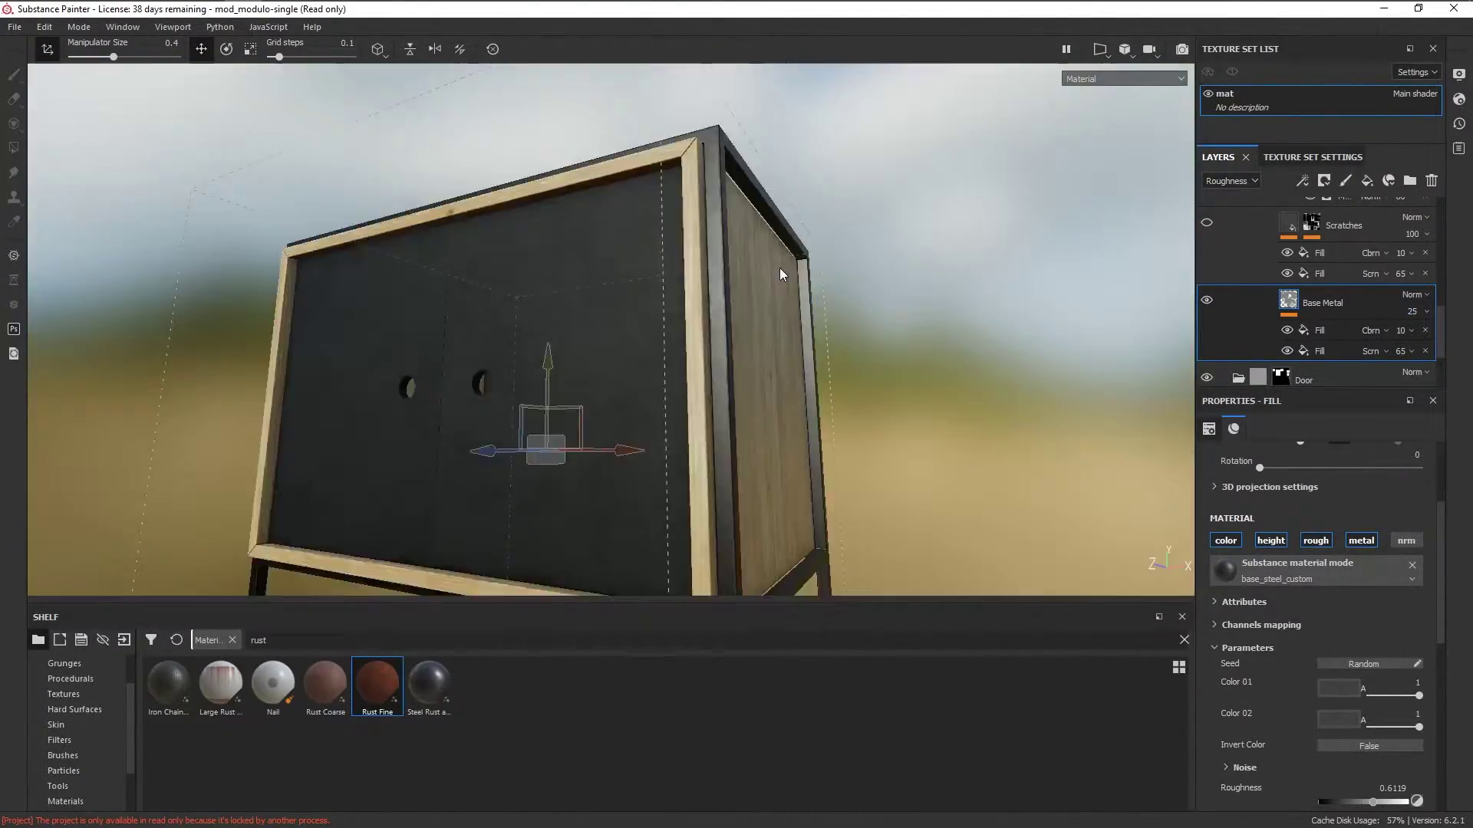
click(1426, 312)
click(1420, 340)
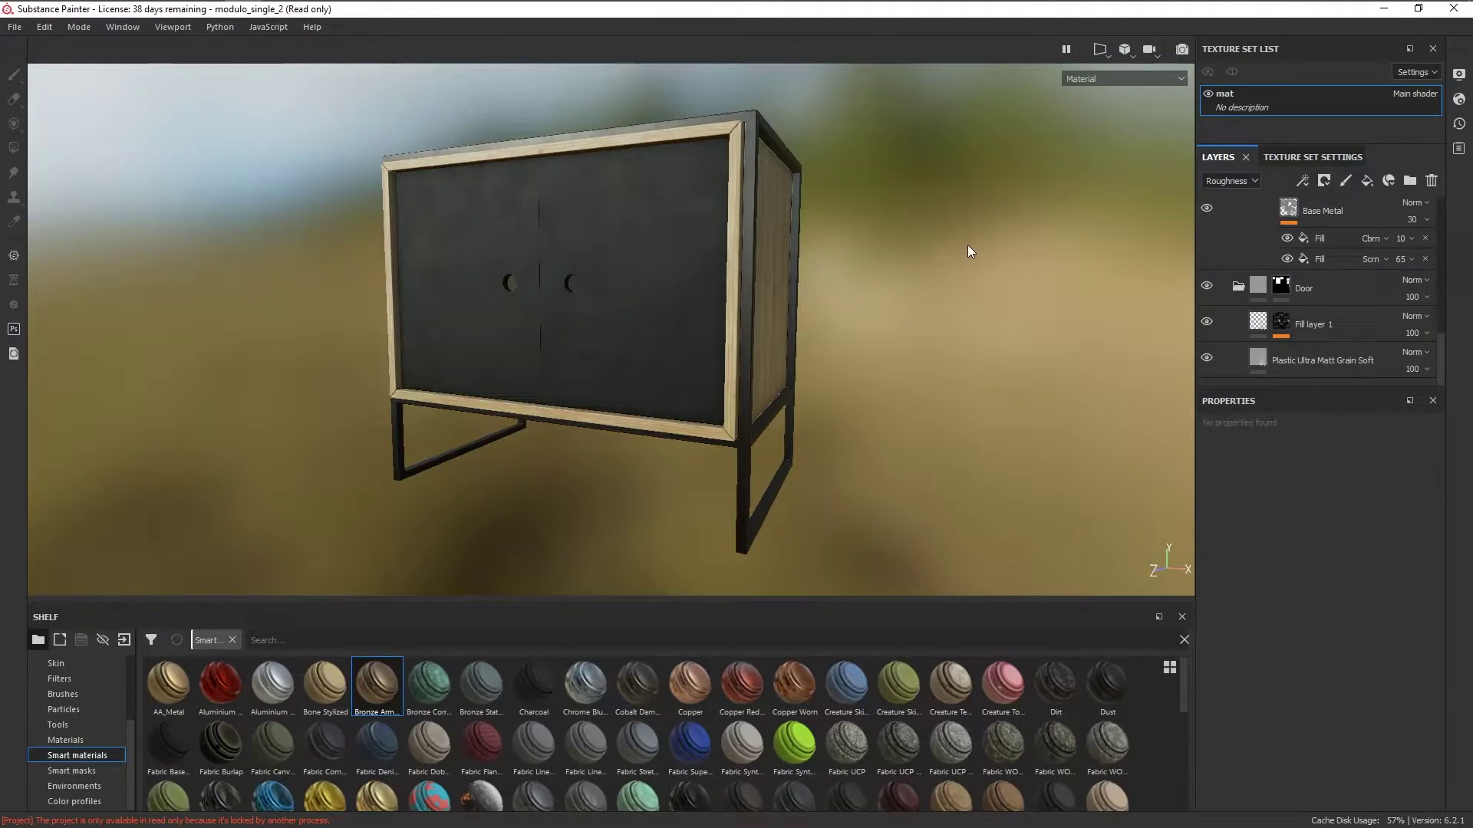
Collapse the Door, Steel, Frame and Modulo folders and create a smart material from the Modulo folder
click(1237, 288)
scroll(1266, 295, up, 5)
click(1269, 290)
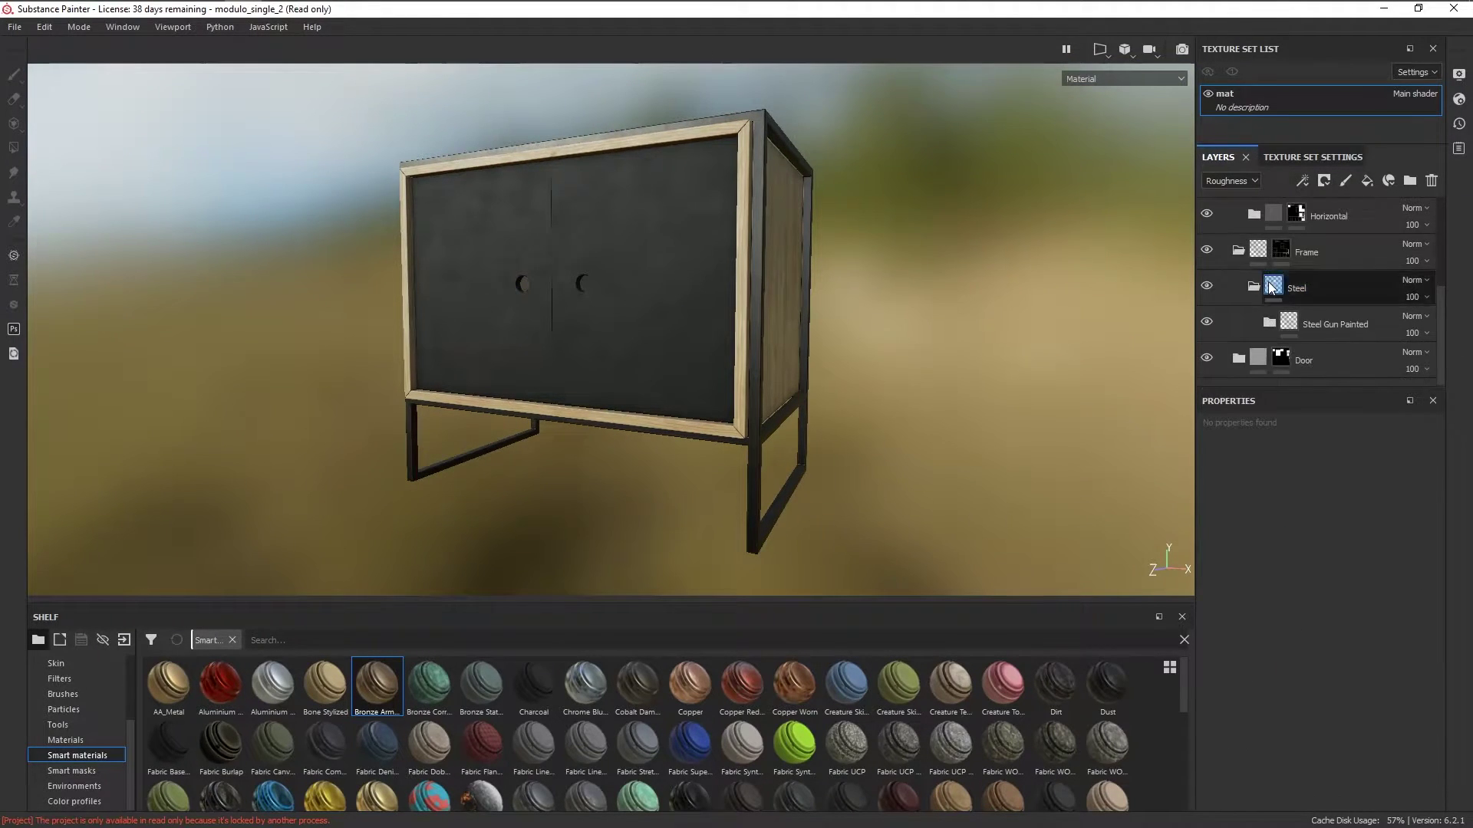
click(1254, 289)
click(1239, 289)
scroll(1241, 295, up, 3)
click(1240, 290)
right_click(1255, 216)
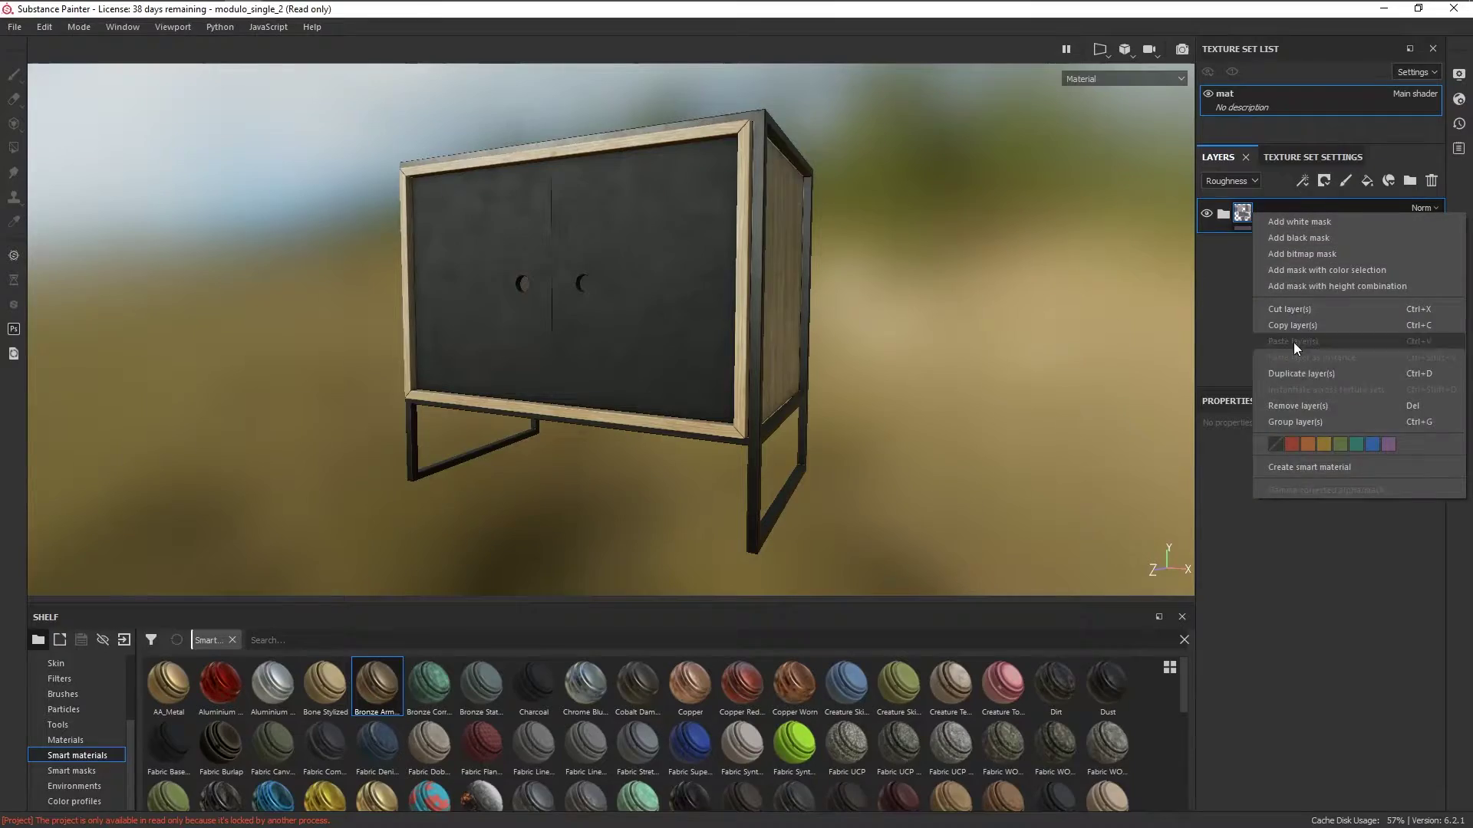
click(1343, 468)
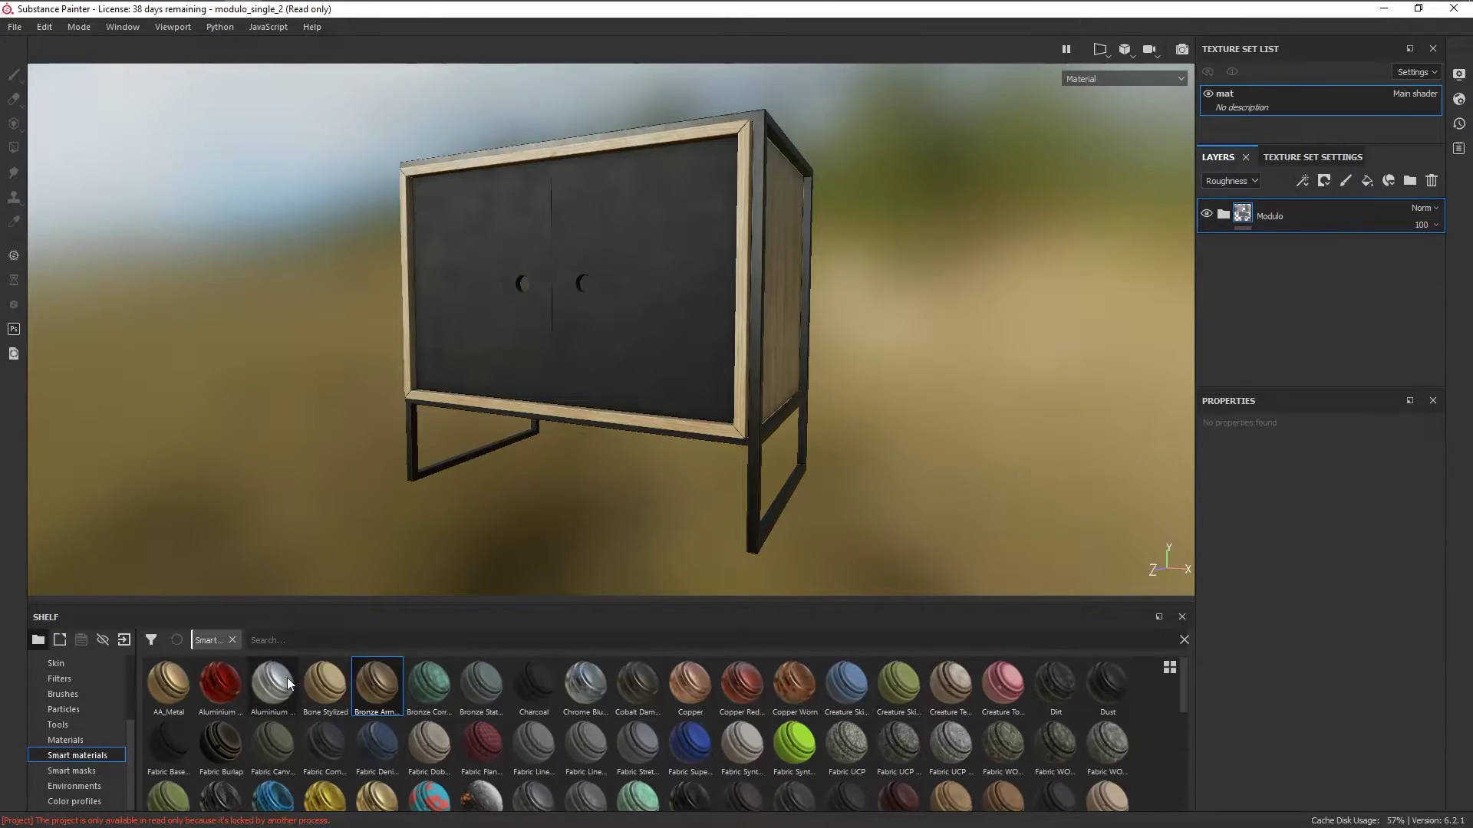
Locate the Bronze Armor smart material's file on disk and try to bring Bronze Armor.spsm into the smart_material graph in Substance Designer
right_click(381, 664)
click(434, 754)
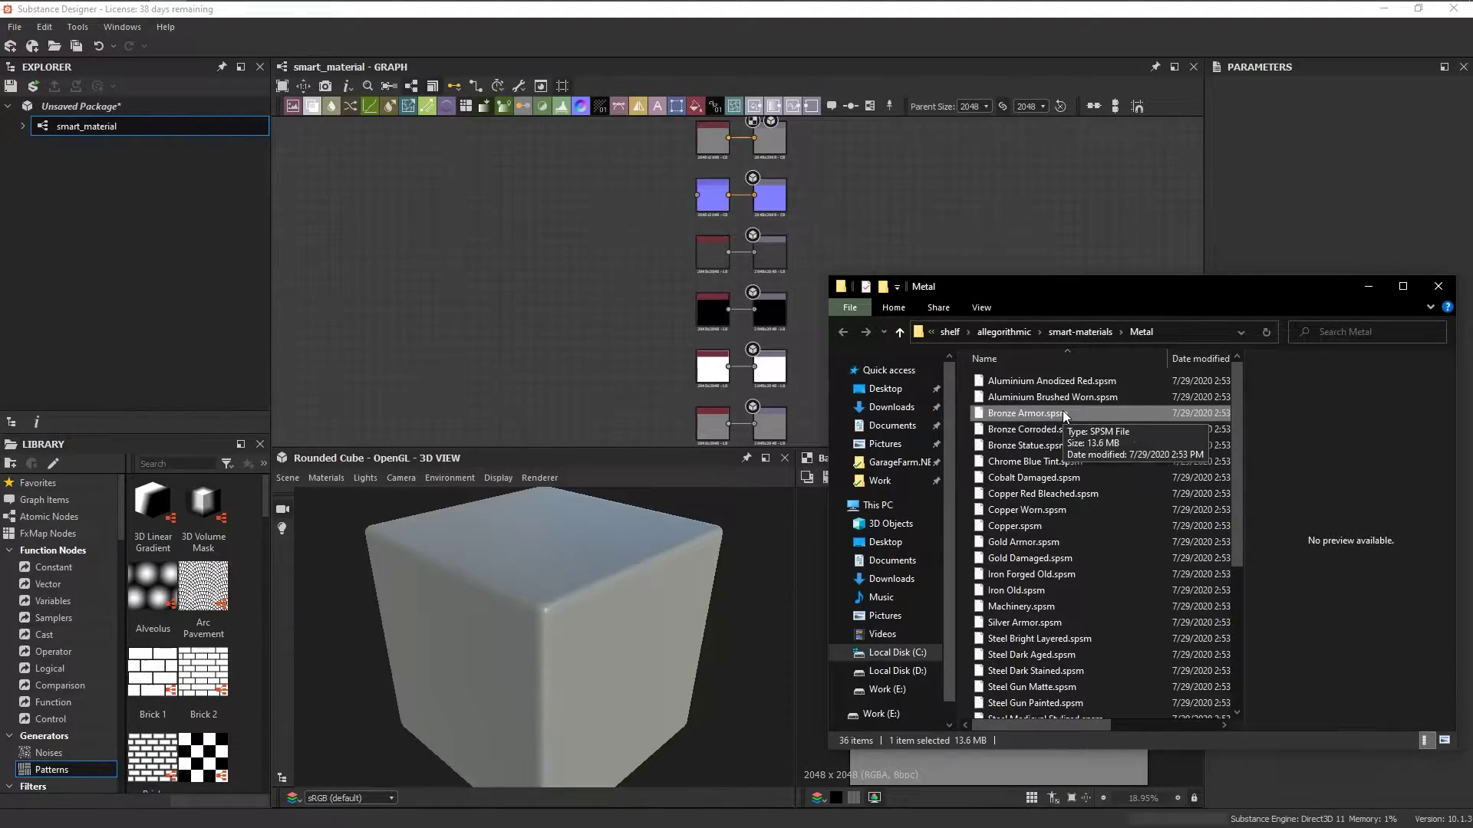
mouse_move(1063, 413)
mouse_down()
mouse_move(863, 335)
mouse_move(552, 316)
mouse_move(545, 614)
mouse_move(573, 322)
mouse_move(167, 289)
mouse_move(502, 348)
mouse_up()
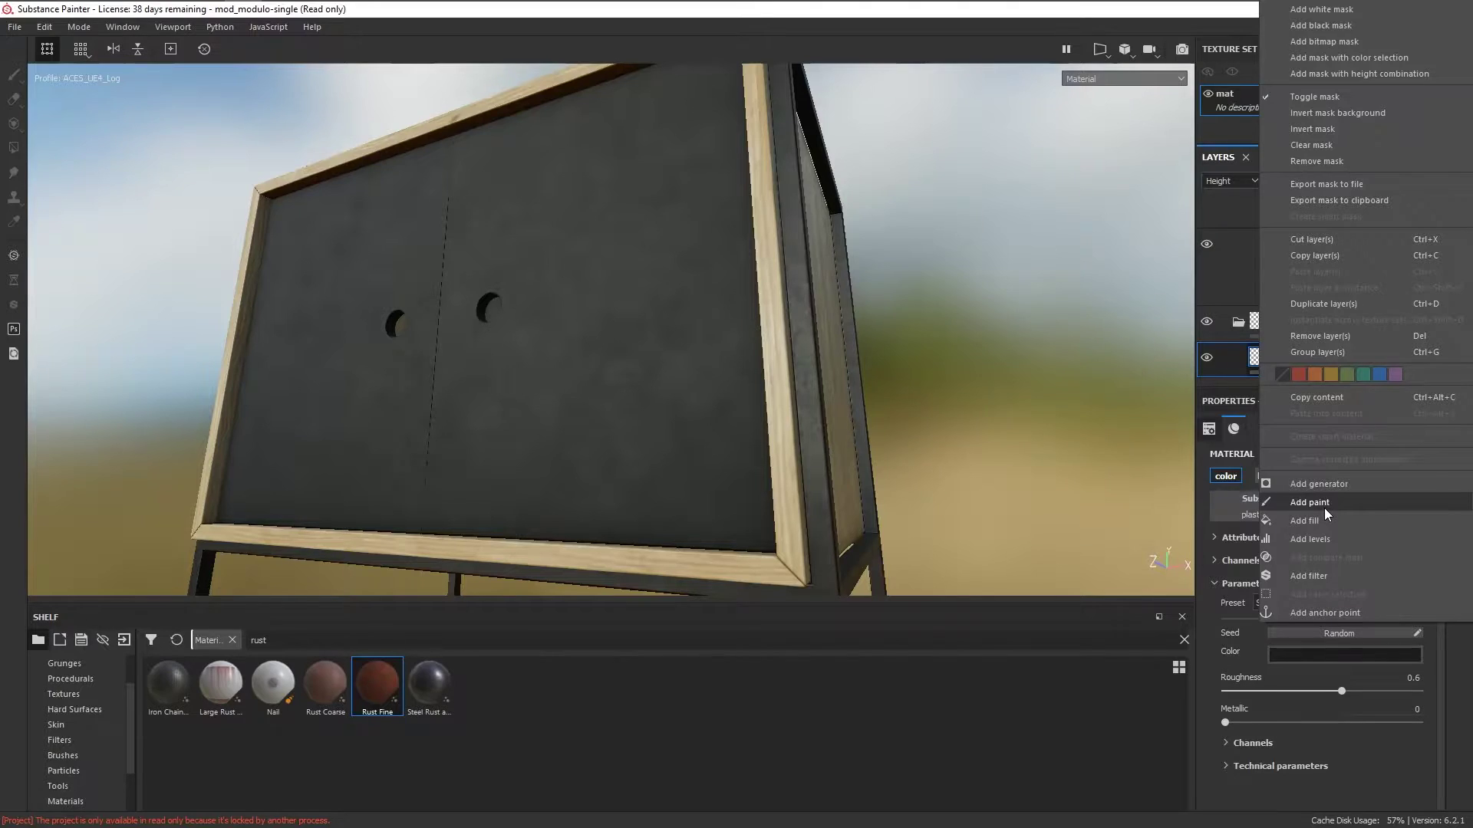
In Substance Painter, add a fill effect to the Plastic Ultra Matt Grain Soft layer, keeping only its color and roughness channels
click(1327, 514)
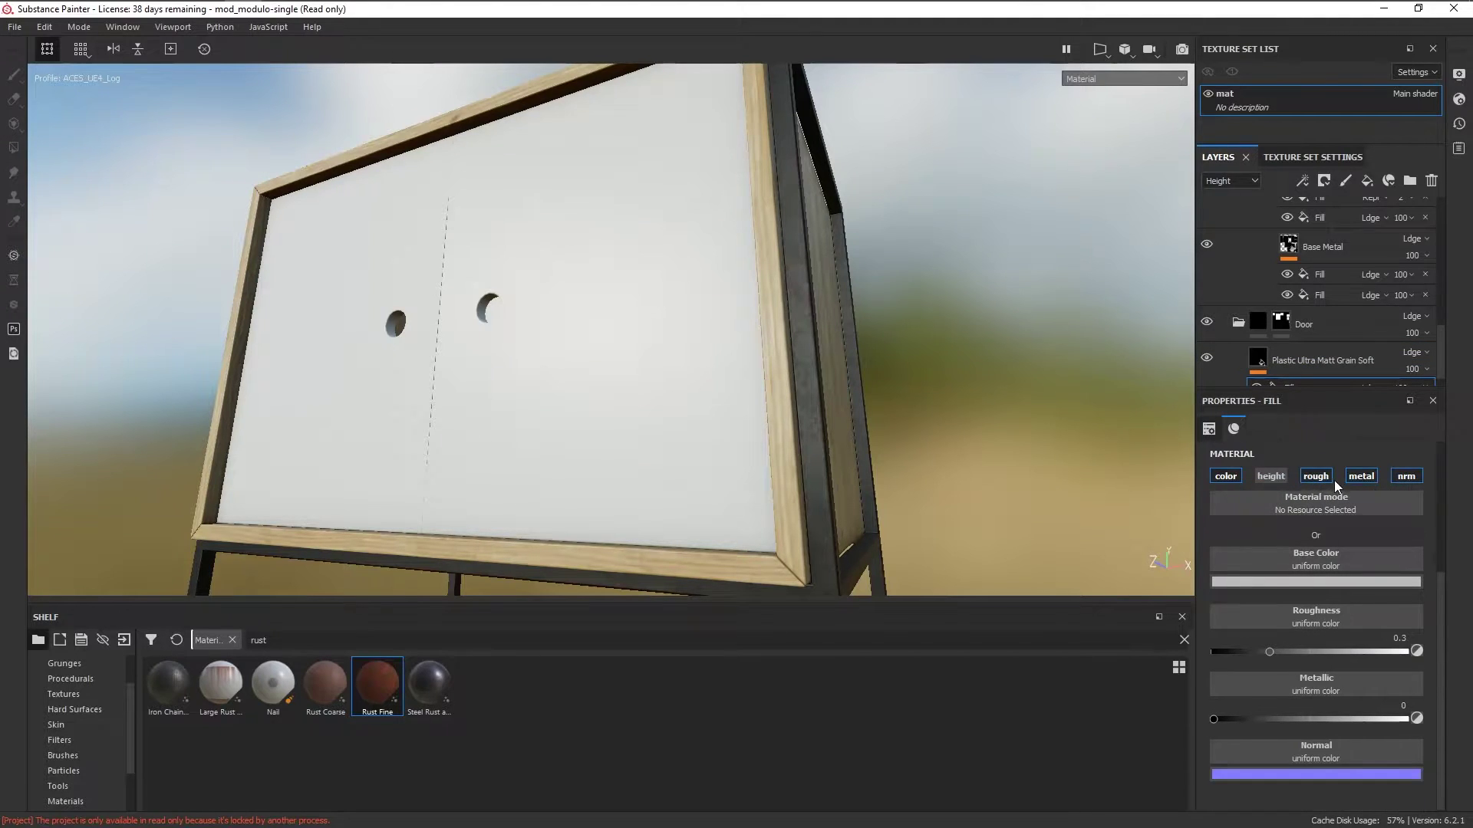
click(1361, 477)
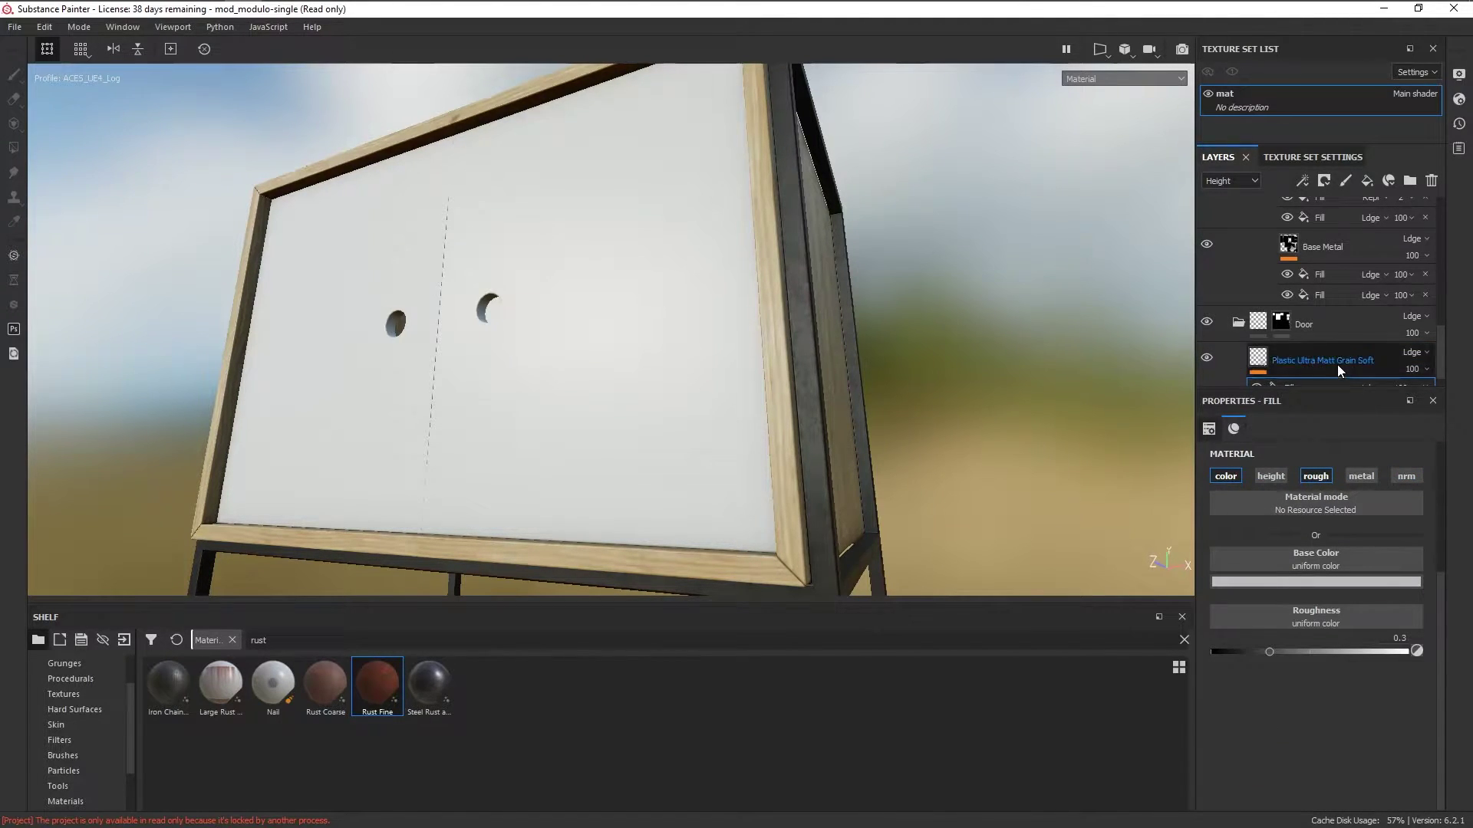
scroll(1337, 365, down, 1)
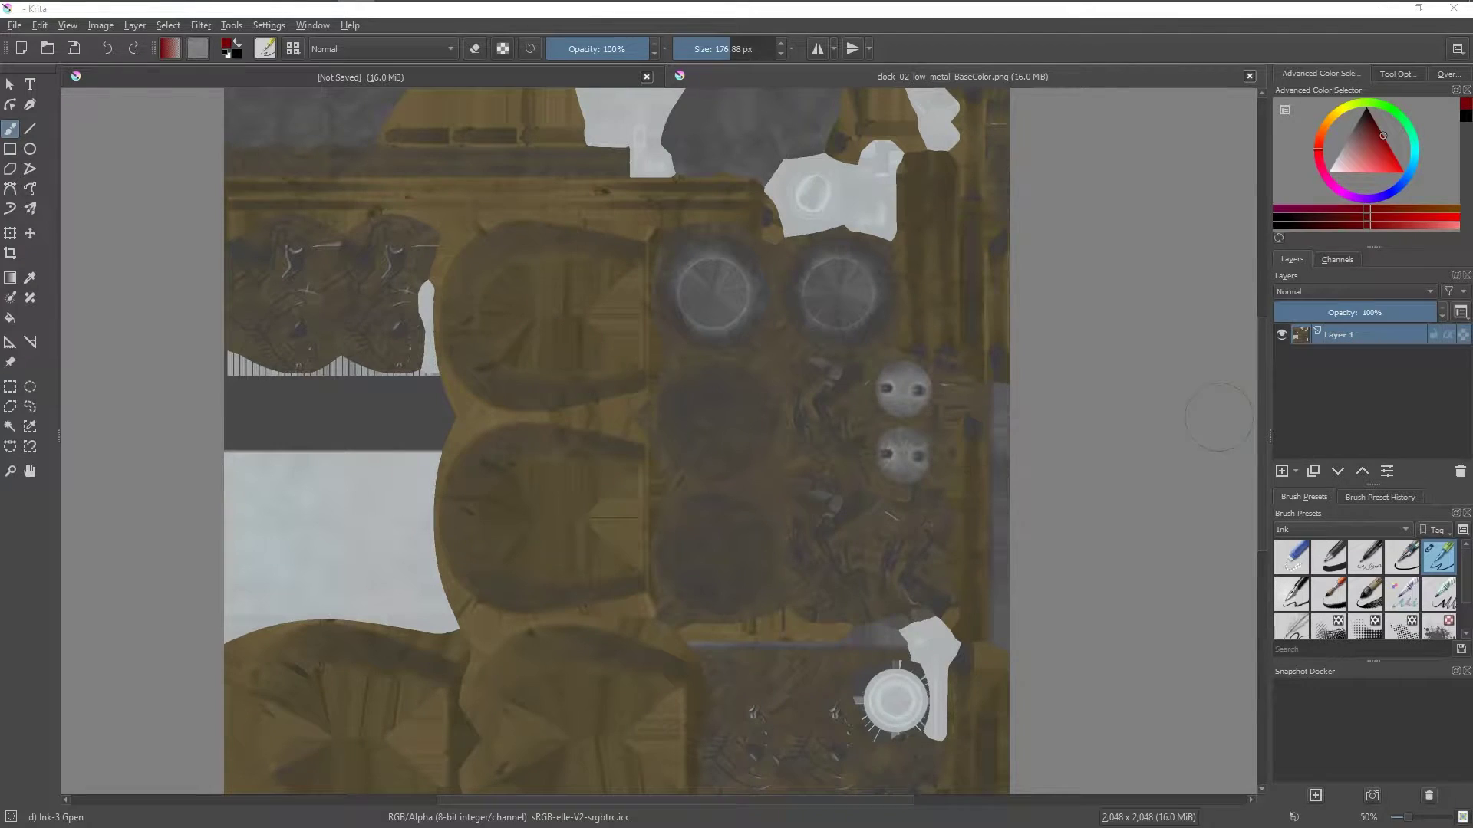
mouse_move(877, 334)
middle_down()
mouse_move(890, 375)
mouse_move(902, 346)
middle_up()
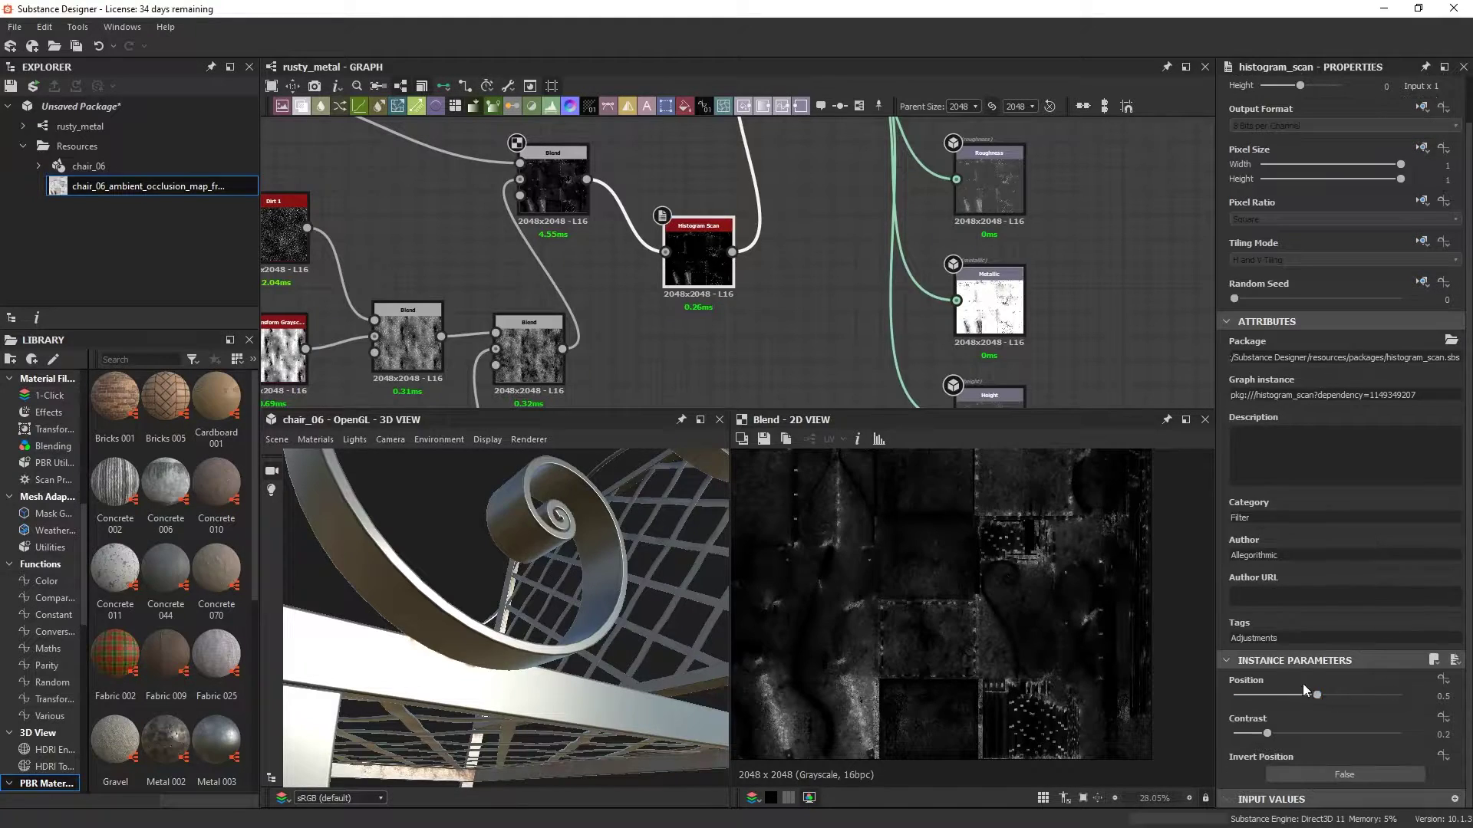
In Substance Designer, raise the Position of the Histogram Scan node that drives the chair's rust mask
drag(1302, 683, 1374, 715)
scroll(462, 661, down, 5)
mouse_move(463, 662)
mouse_down()
mouse_move(491, 652)
mouse_move(443, 587)
mouse_move(362, 541)
mouse_move(486, 661)
mouse_up()
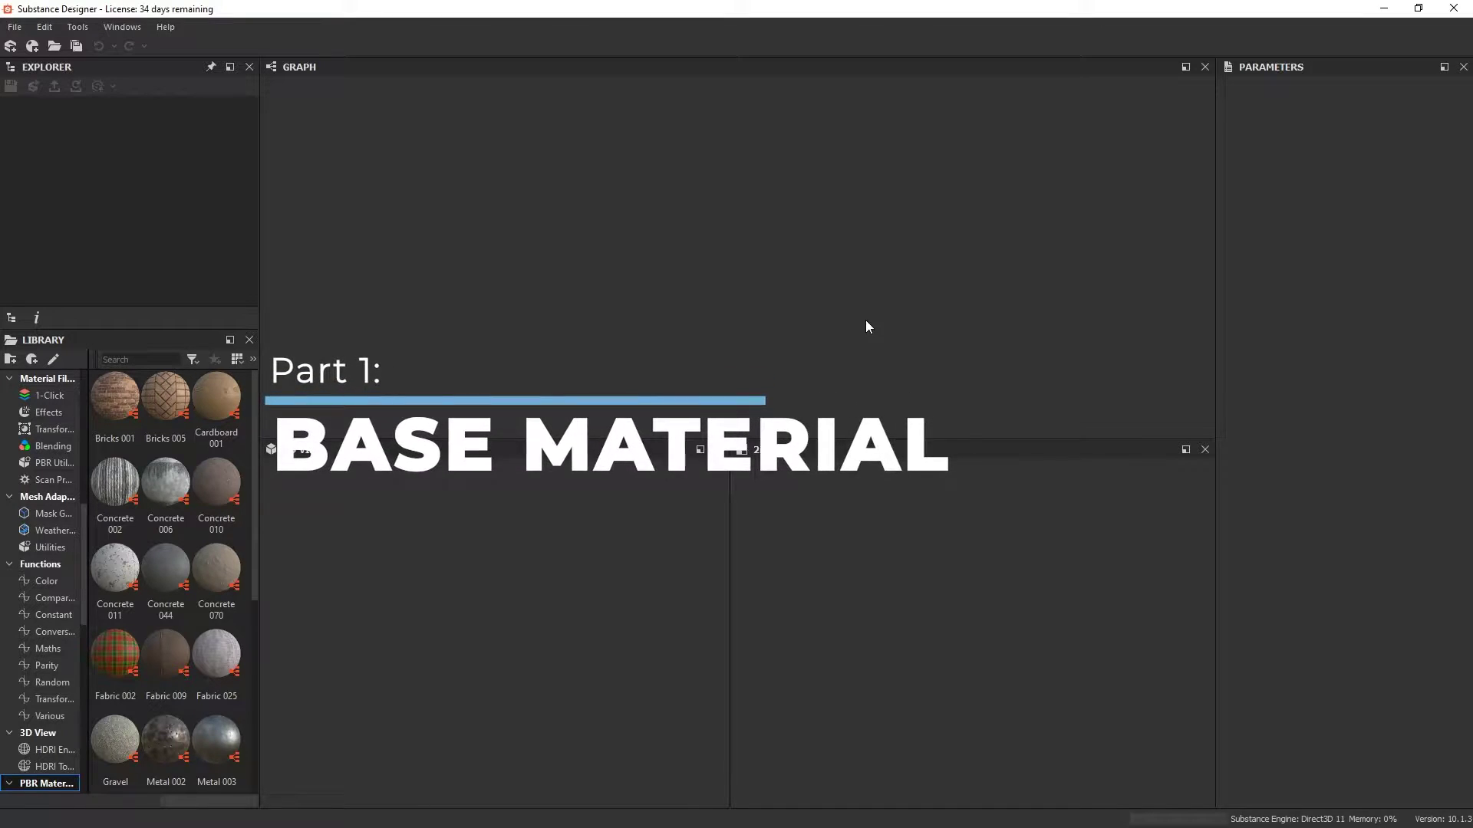
Create a new Substance graph named rusty_metal from the Painter Filter (specific w/ additional maps) template
click(10, 46)
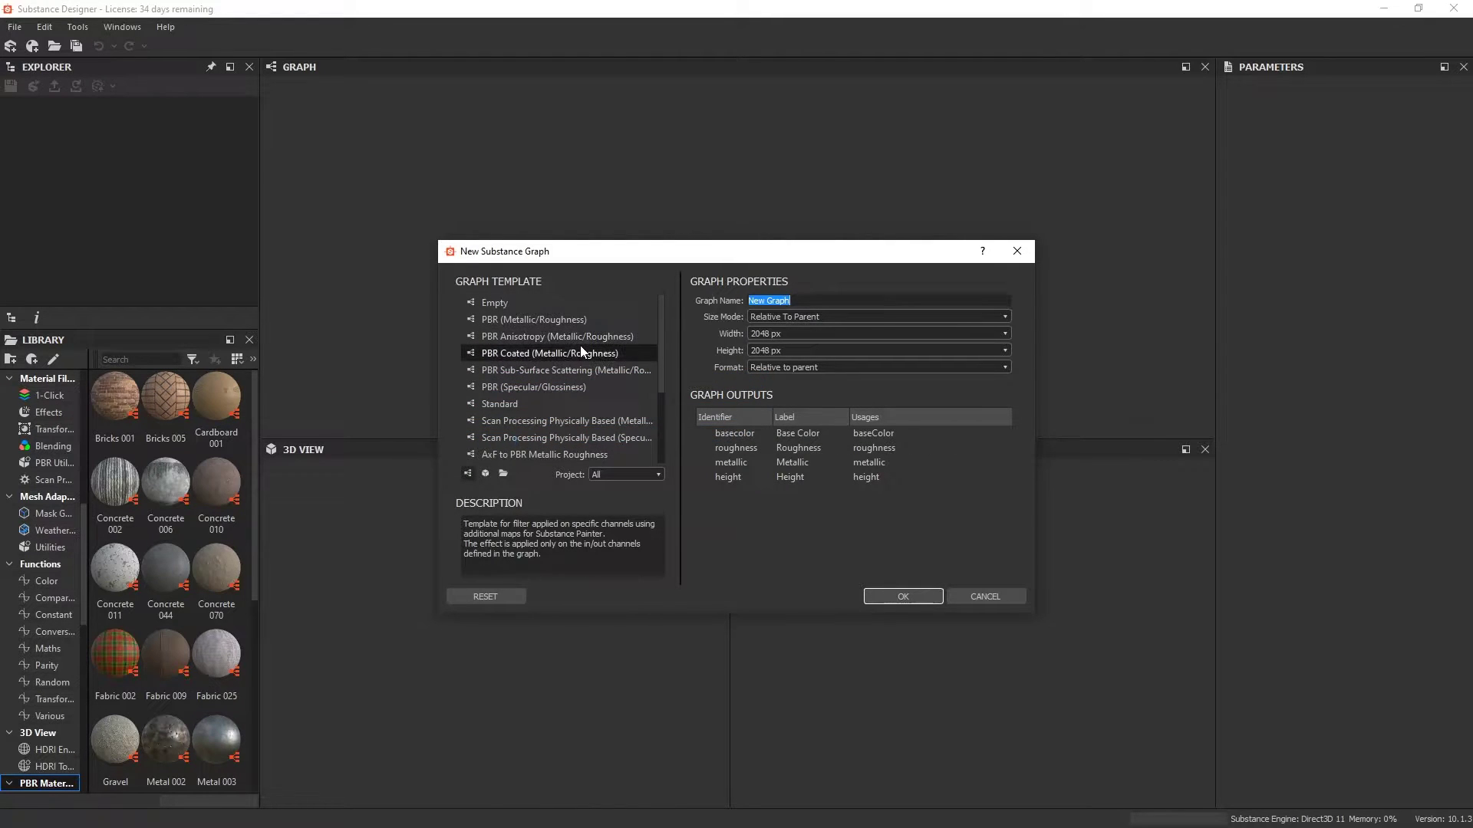
scroll(580, 347, down, 3)
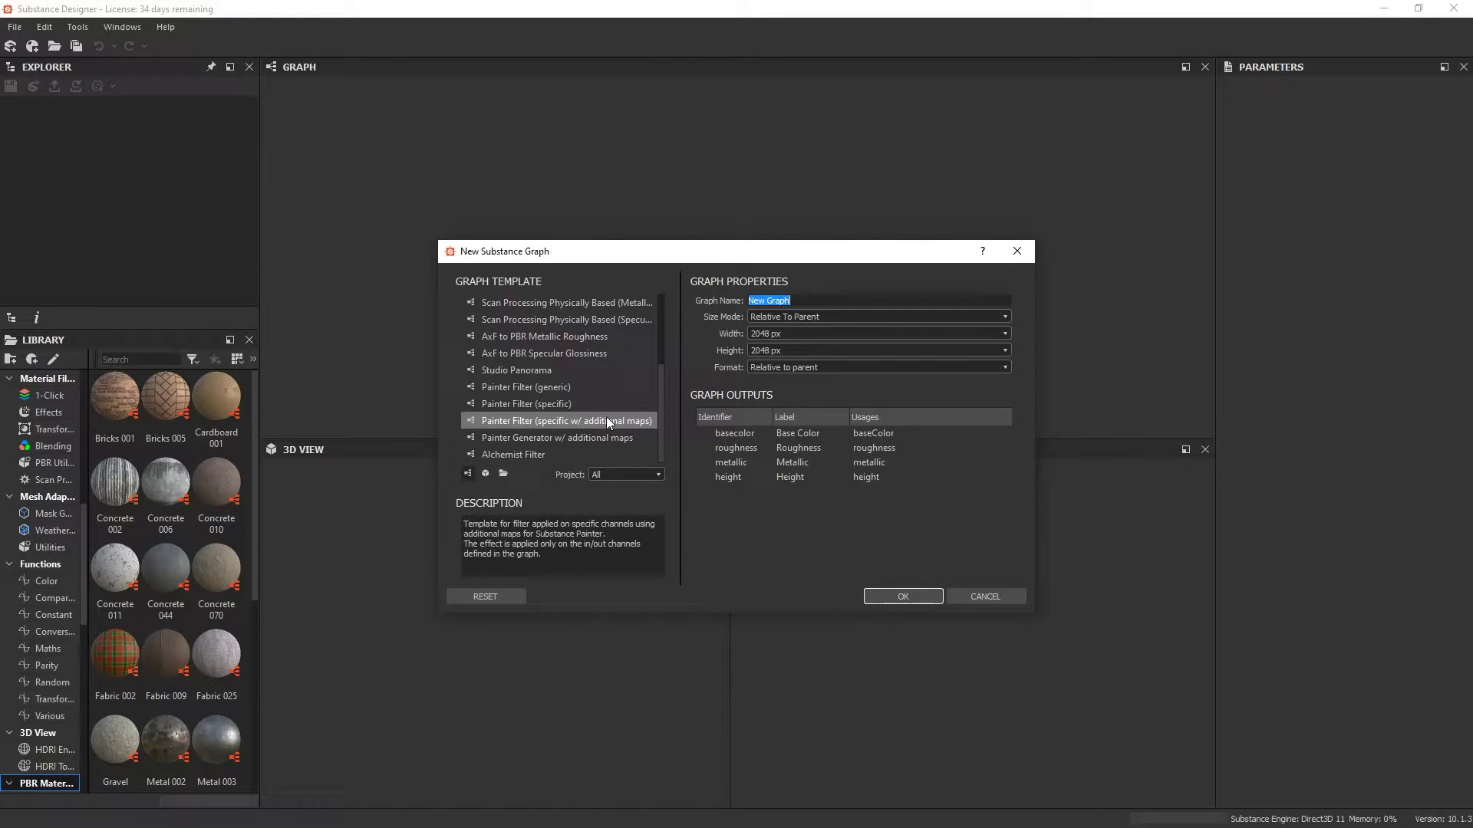
click(610, 418)
click(800, 294)
text(rusty_metal)
key(Return)
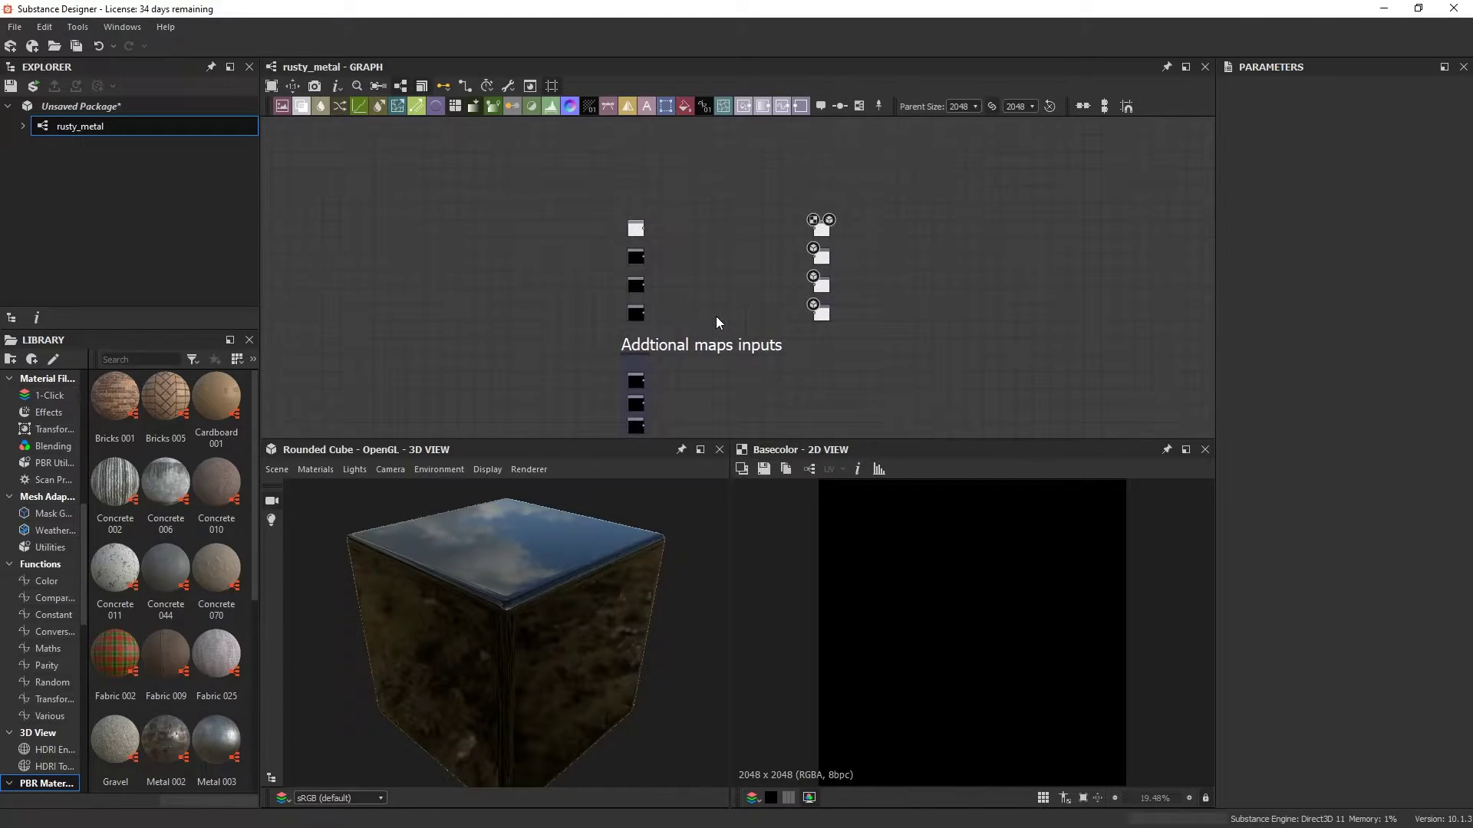
Examine the template's channel input nodes and the matching output nodes in the rusty_metal graph
scroll(716, 316, up, 4)
scroll(621, 284, up, 4)
mouse_move(630, 182)
middle_down()
mouse_move(671, 237)
mouse_move(632, 204)
middle_up()
scroll(637, 202, down, 5)
middle_drag(646, 196, 777, 310)
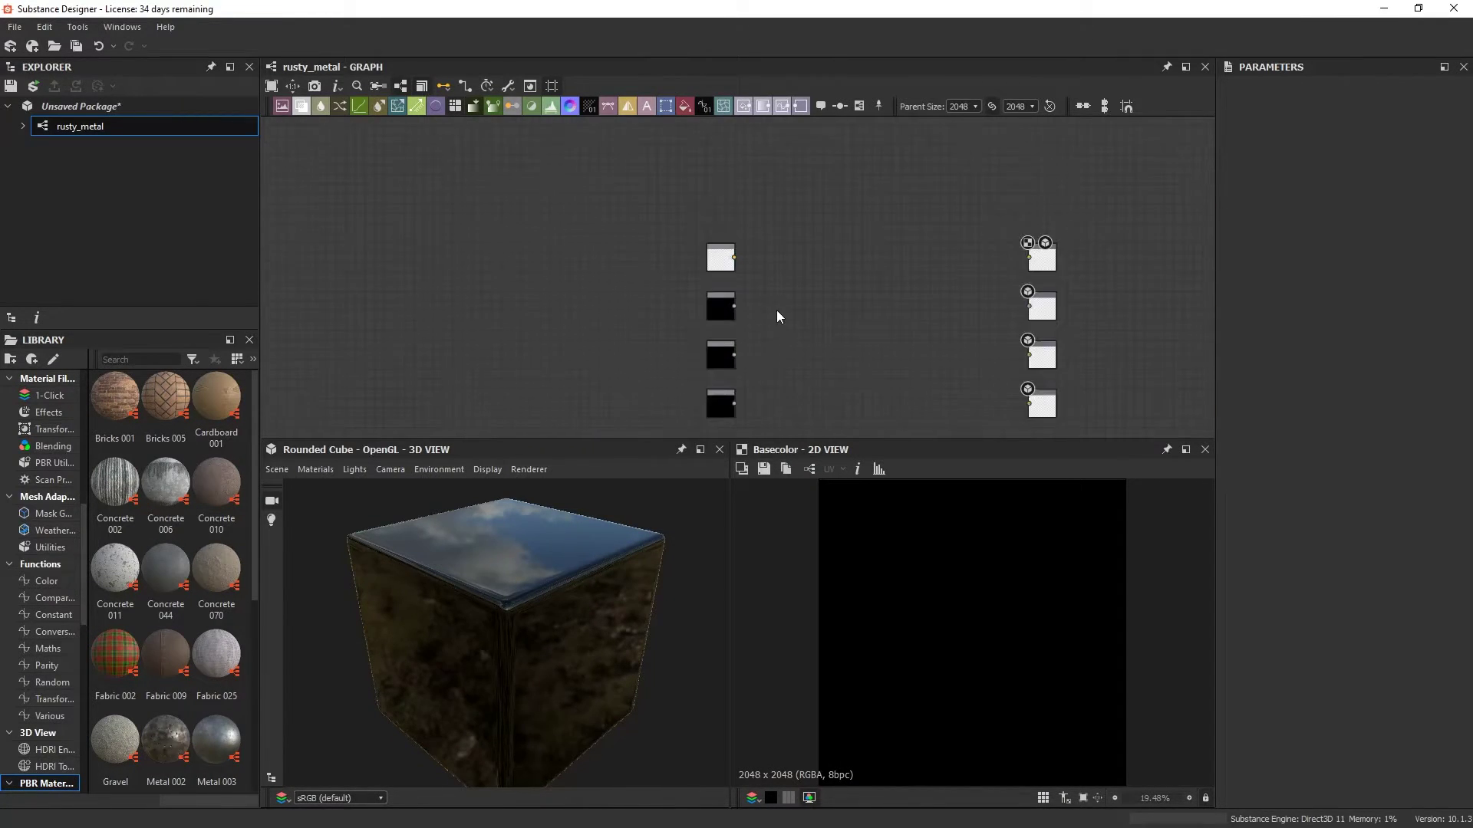
scroll(972, 318, up, 3)
middle_drag(972, 318, 873, 257)
scroll(875, 260, down, 5)
mouse_move(800, 293)
middle_down()
mouse_move(789, 237)
mouse_move(835, 145)
mouse_move(797, 181)
mouse_move(773, 285)
middle_up()
scroll(783, 275, up, 3)
Examine the nodes in the additional maps inputs frame, such as World Space Normals, Normal and Id
scroll(726, 211, up, 3)
middle_drag(726, 211, 766, 249)
scroll(742, 346, up, 2)
middle_drag(829, 399, 830, 100)
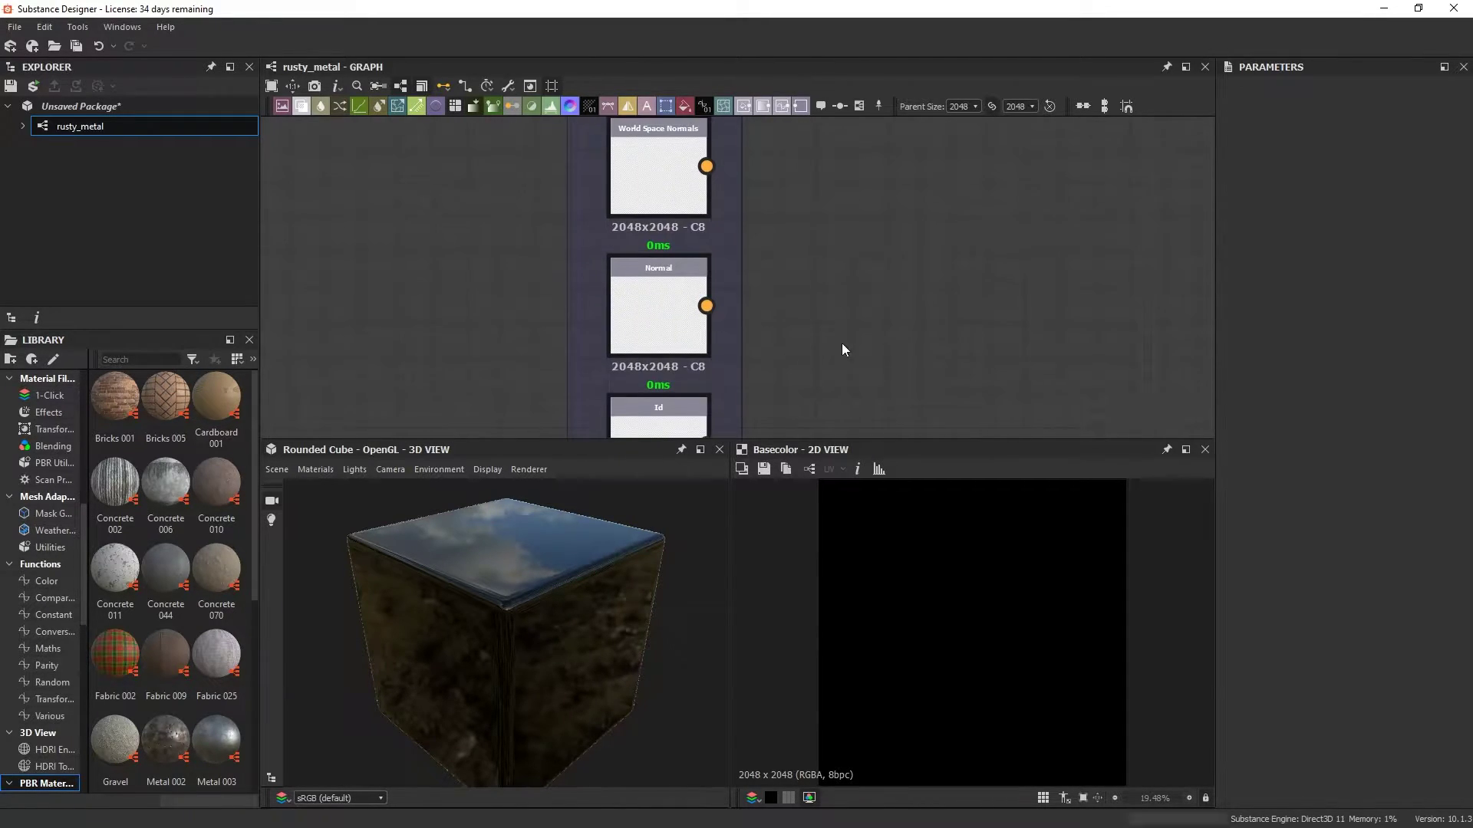
middle_drag(842, 350, 820, 316)
scroll(829, 307, down, 6)
middle_drag(868, 206, 794, 278)
scroll(732, 313, up, 1)
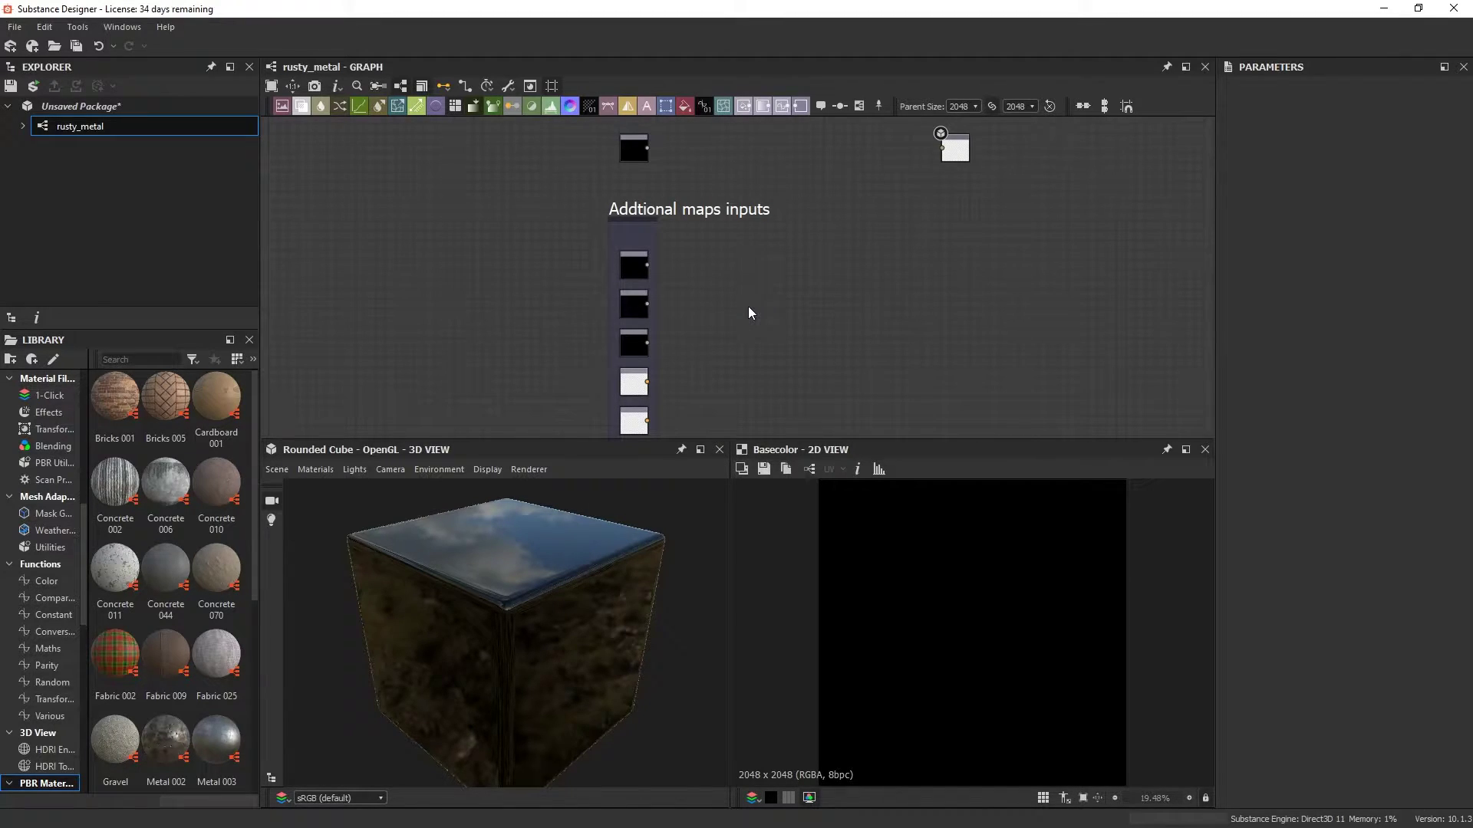
Add an Output node with identifier normal, label Normal, group Material and usage normal, and place it between the Base Color and Roughness outputs
scroll(877, 223, up, 4)
scroll(883, 267, down, 3)
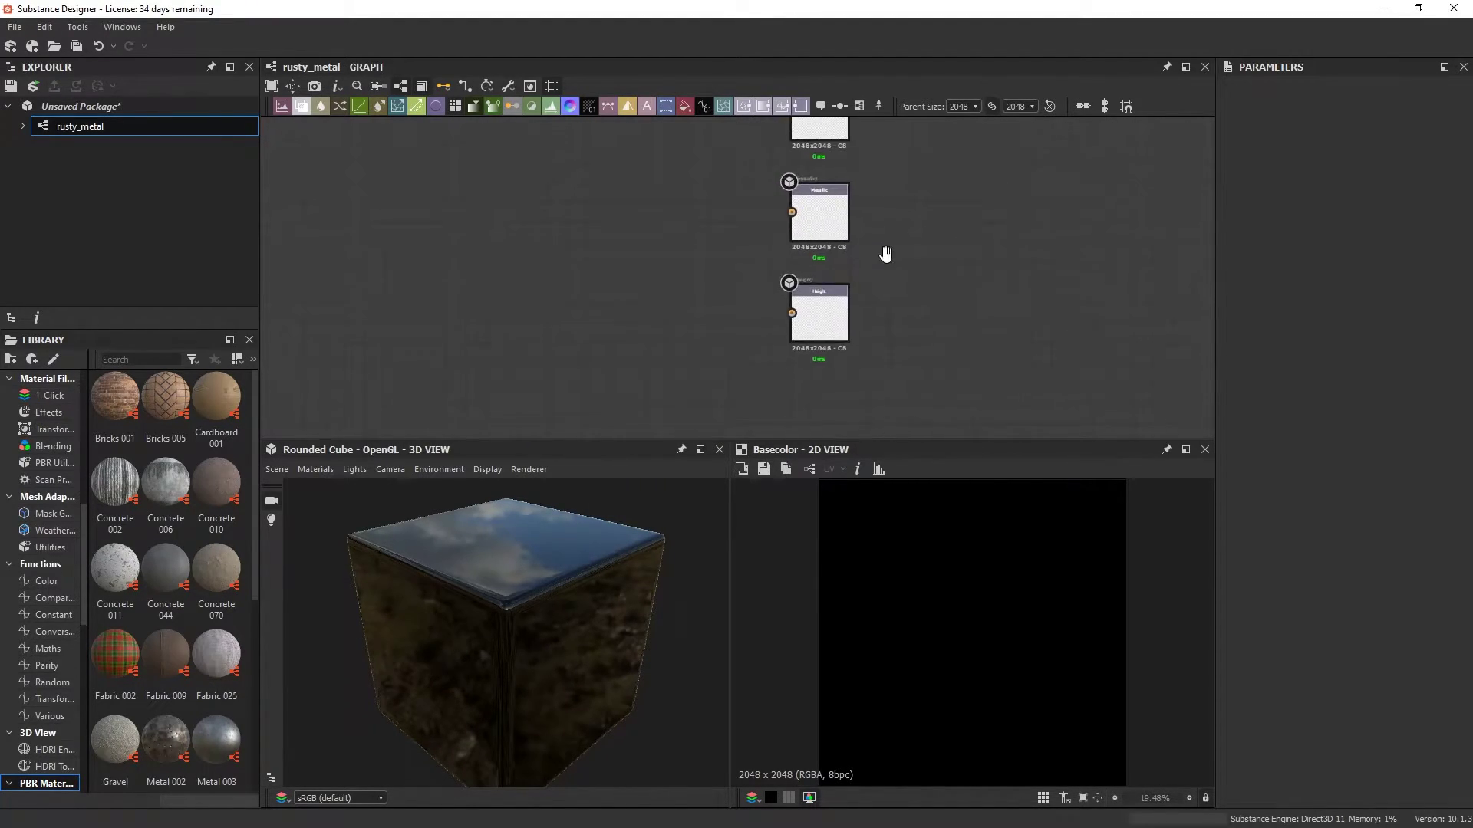
key(space)
text(output)
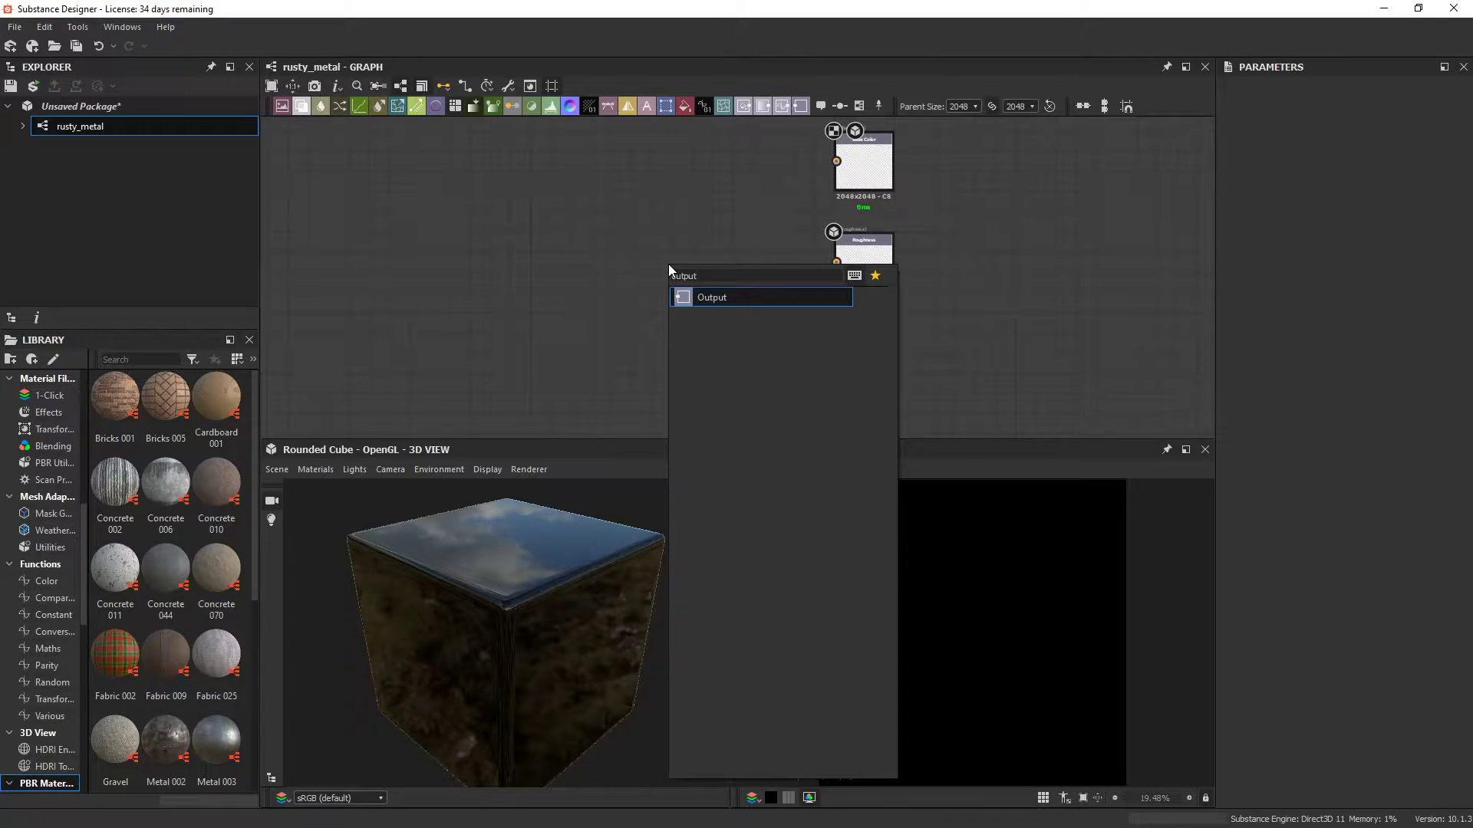
key(Return)
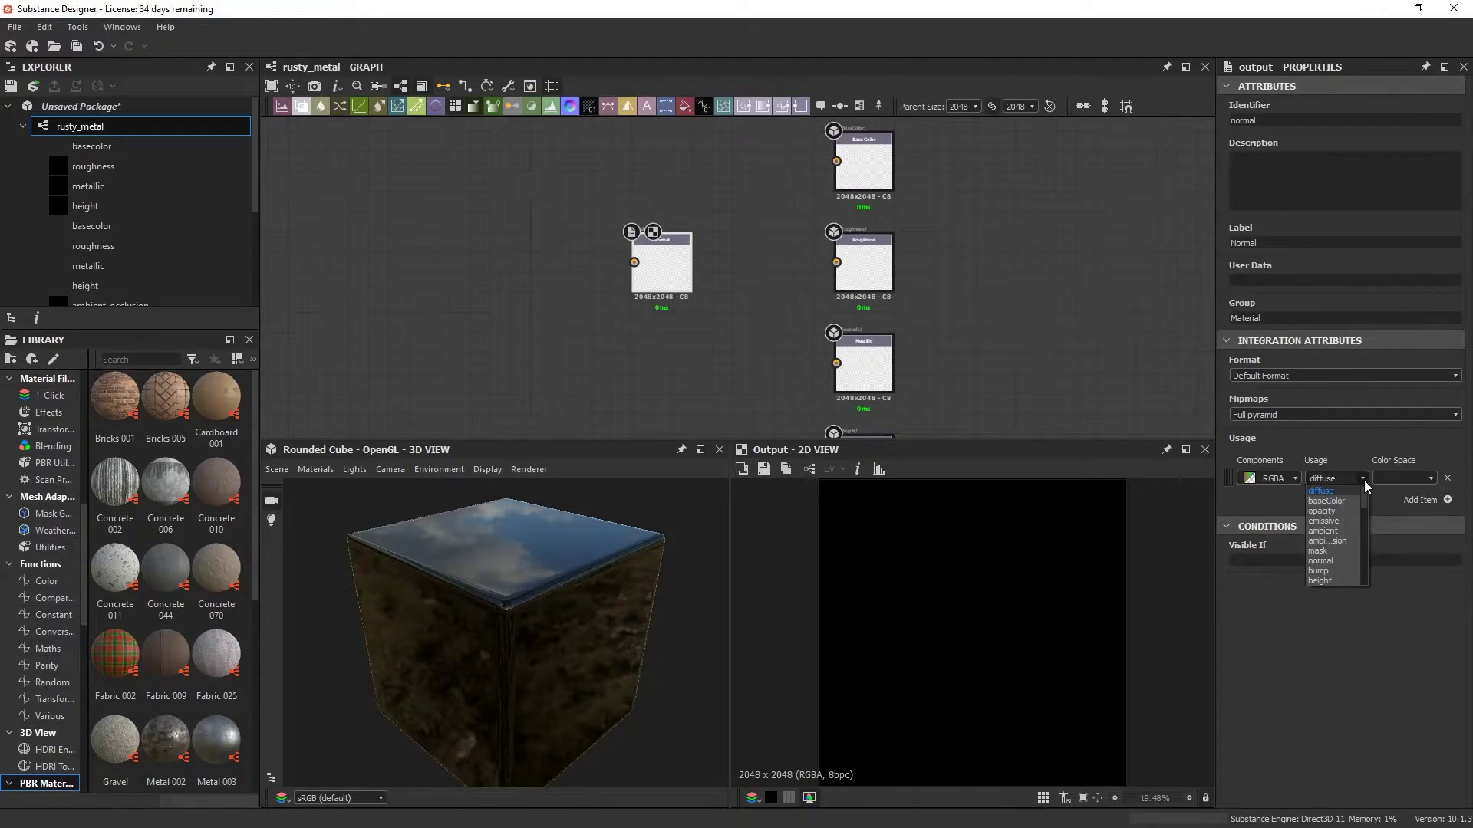
scroll(798, 255, down, 3)
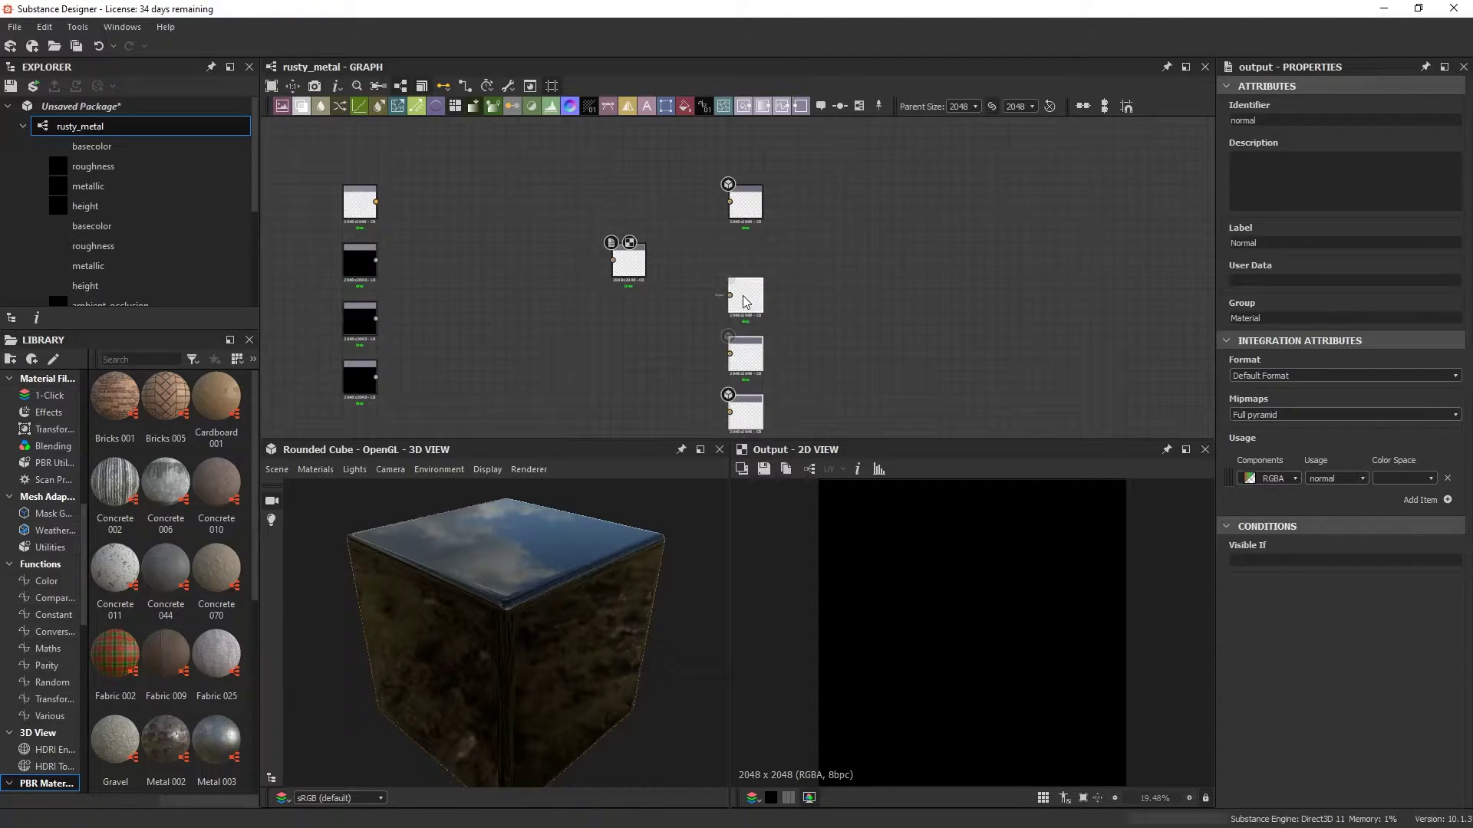
scroll(755, 269, up, 4)
scroll(832, 319, down, 4)
middle_drag(831, 319, 931, 211)
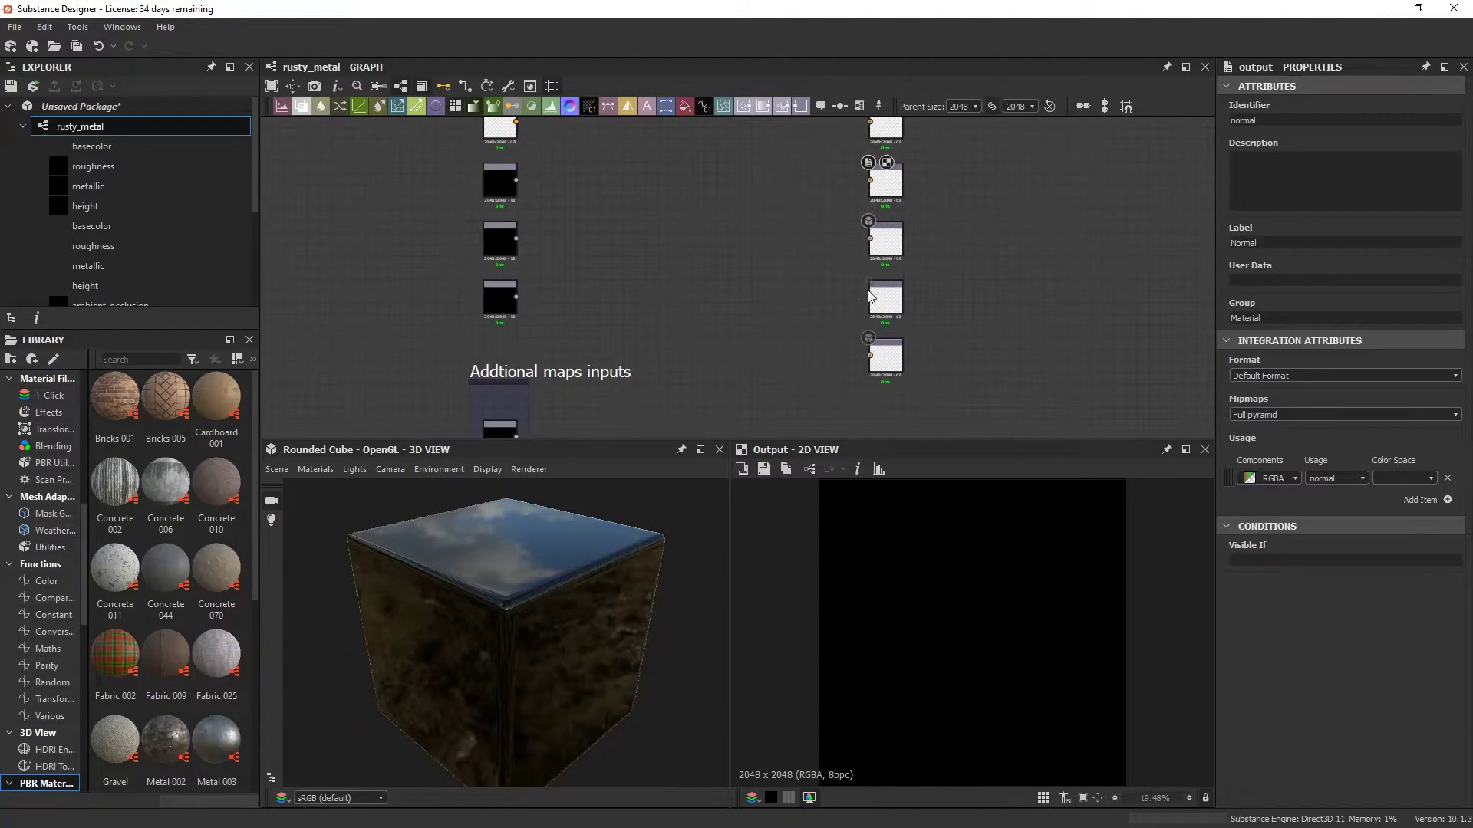
Add a PBR Base Material node between the graph's input nodes and its outputs
key(space)
text(base)
key(Down)
key(Down)
key(Down)
key(Down)
key(Down)
key(Return)
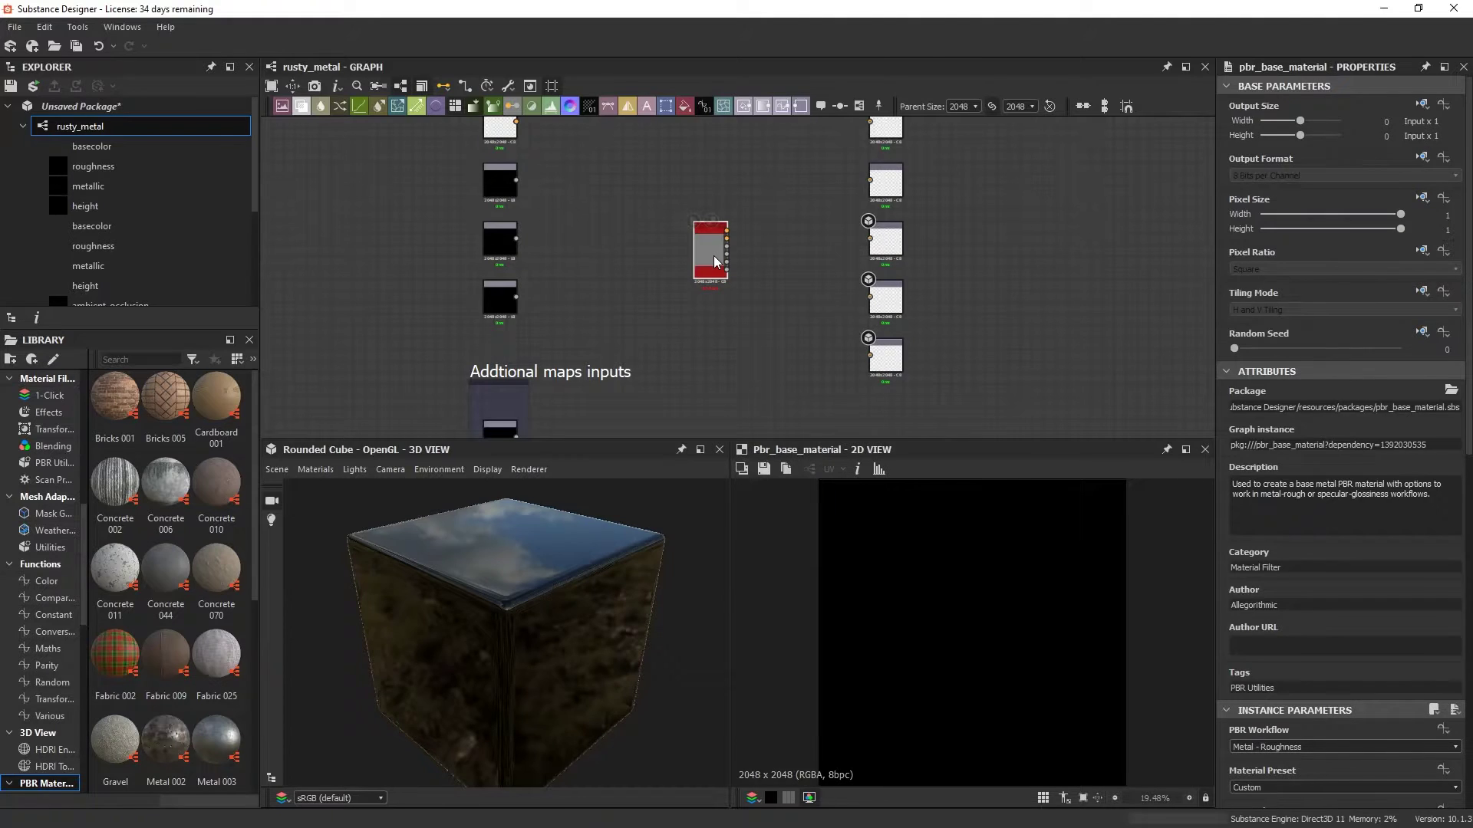
Switch to compact material links and connect the Base Material node to all the graph outputs
scroll(775, 240, up, 3)
key(3)
middle_drag(775, 241, 763, 257)
drag(681, 274, 953, 255)
drag(567, 614, 537, 537)
Add a Rust Fine material node and place it above the Base Material node
scroll(650, 283, down, 2)
key(space)
text(rust)
key(Return)
scroll(660, 230, up, 2)
drag(663, 321, 533, 221)
middle_drag(537, 230, 530, 344)
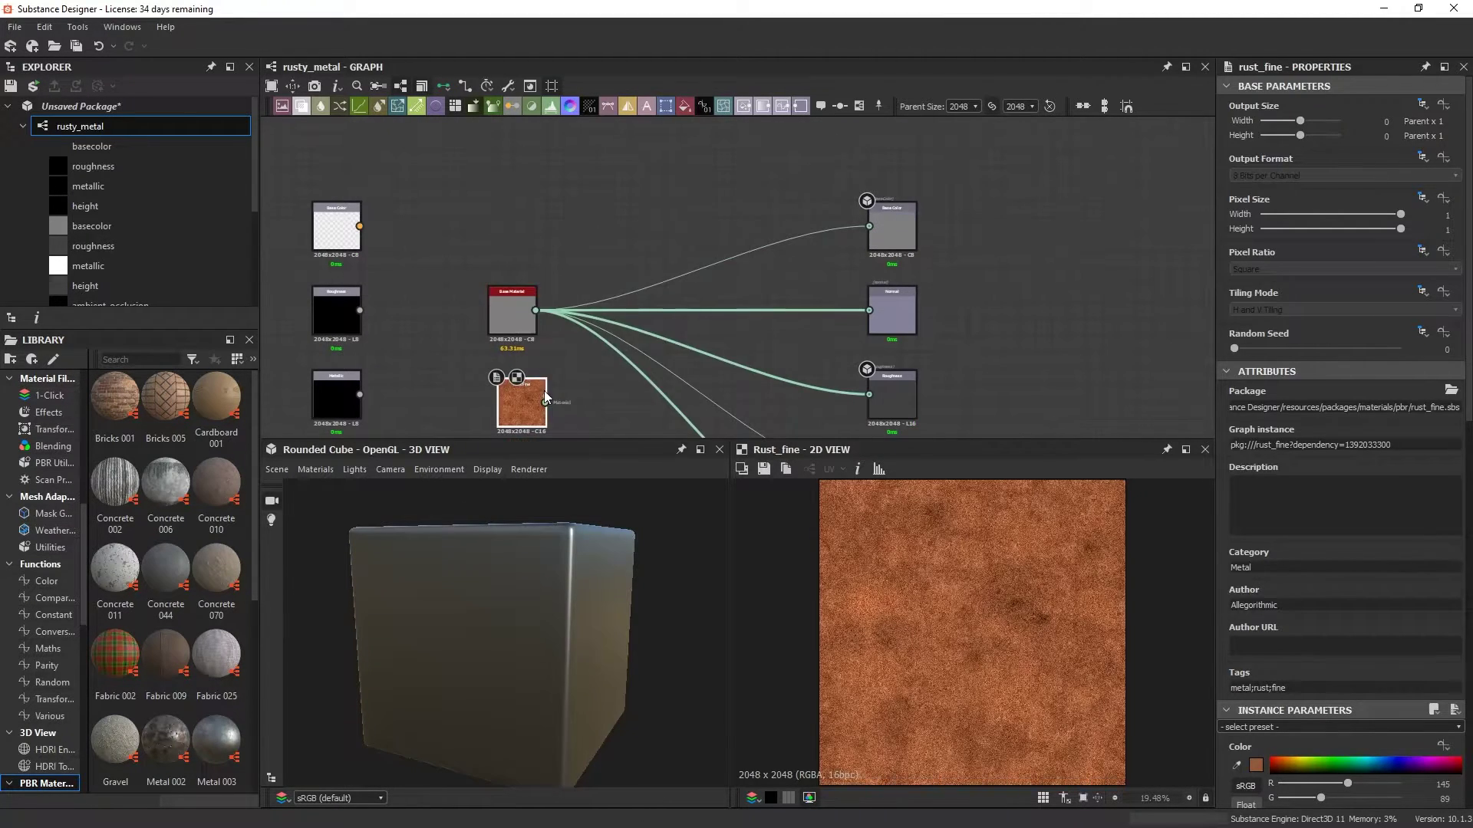
drag(525, 407, 527, 216)
drag(520, 333, 531, 373)
Add a Material Blend node between the two material nodes and the graph outputs
scroll(545, 268, up, 1)
click(657, 266)
key(space)
text(material)
key(Down)
key(Down)
key(Down)
key(Return)
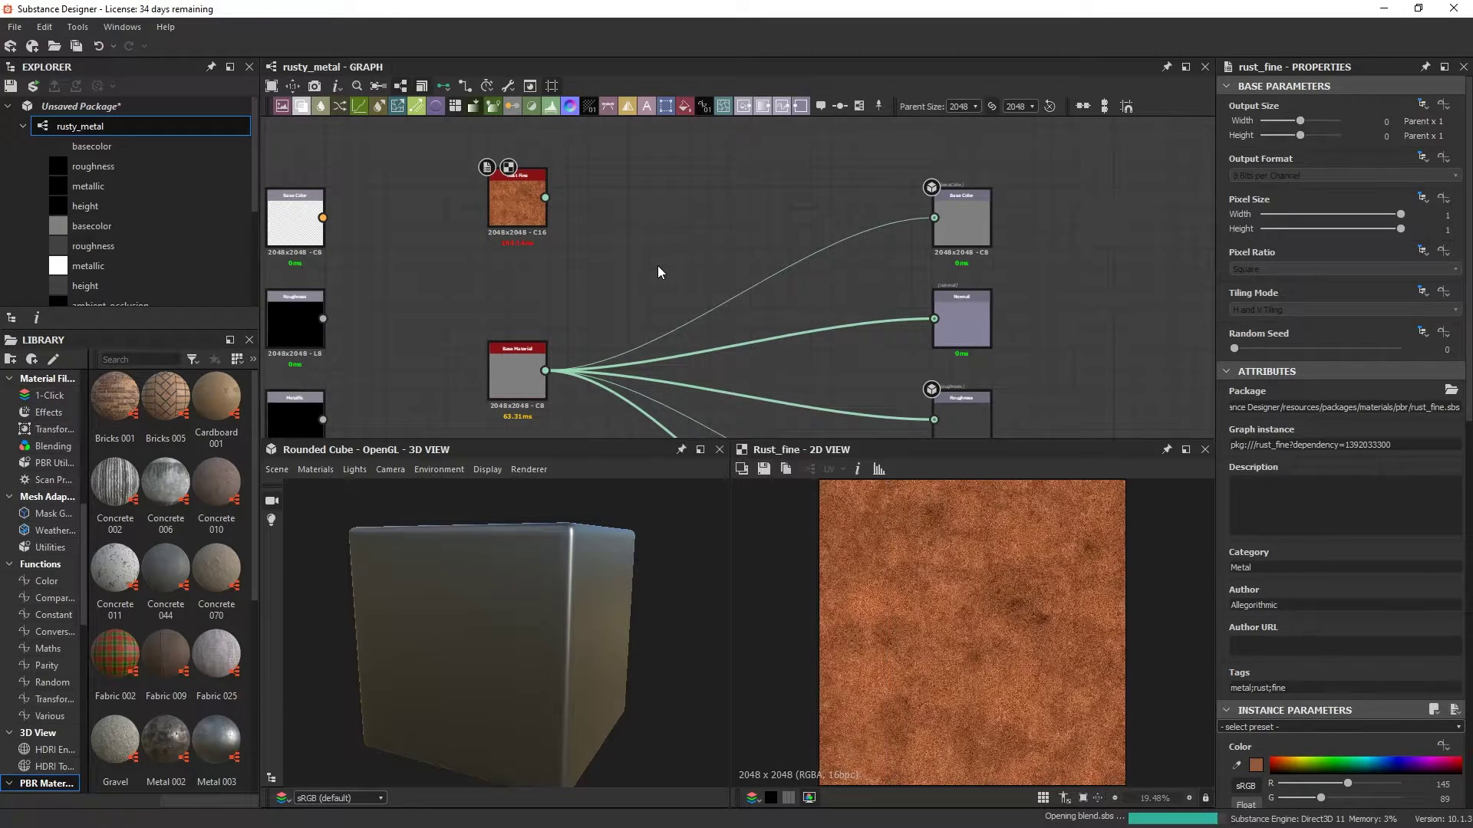
Connect Rust Fine and Base Material to the Material Blend inputs, and link the blend to all the graph outputs
drag(545, 198, 631, 245)
middle_drag(627, 287, 632, 243)
drag(550, 326, 635, 215)
middle_drag(734, 243, 691, 180)
drag(648, 152, 896, 212)
drag(594, 544, 546, 583)
scroll(683, 265, down, 3)
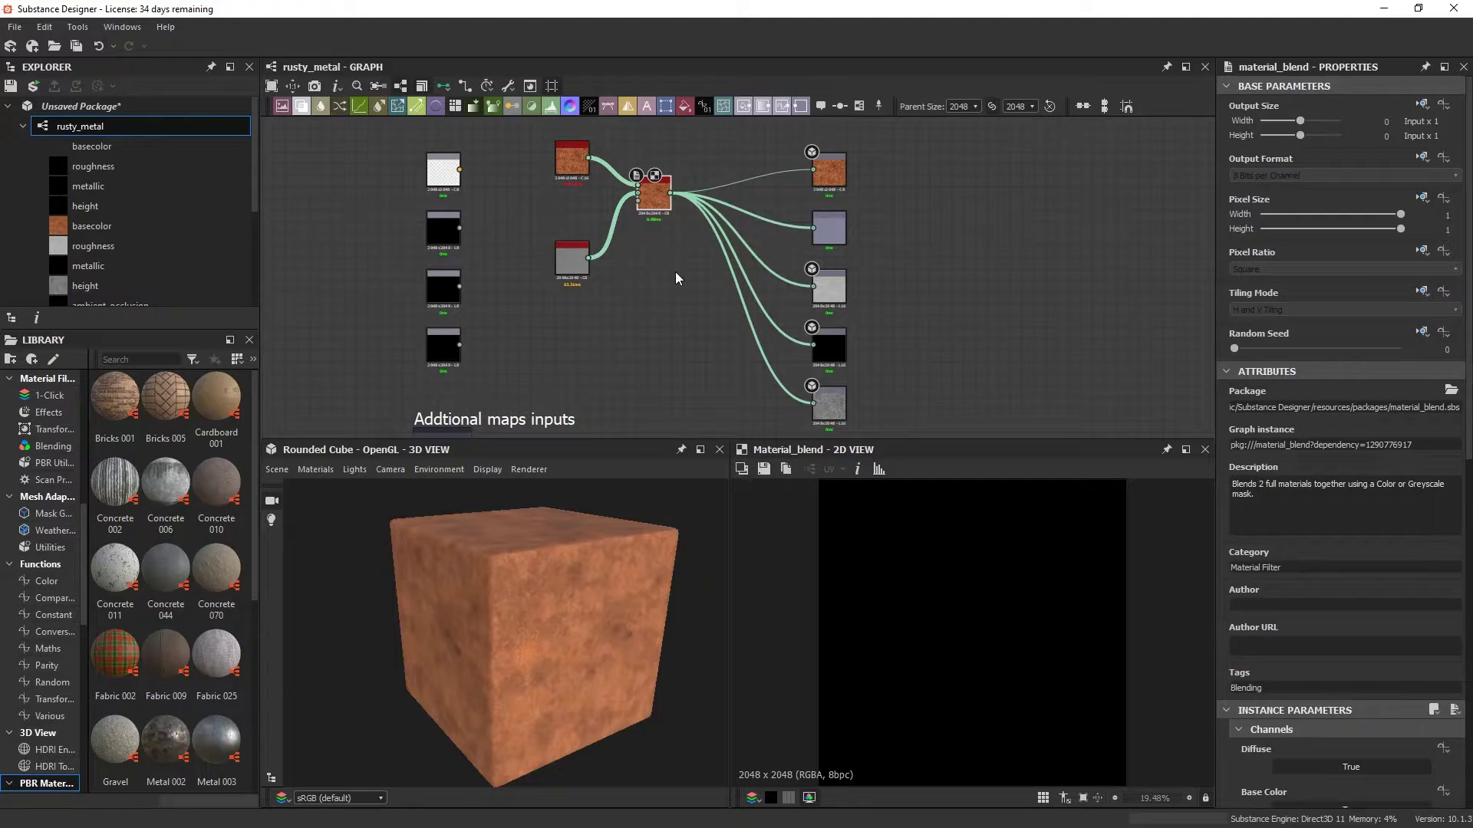
Add a Grunge Map 002 node below the Base Material node
scroll(658, 307, up, 1)
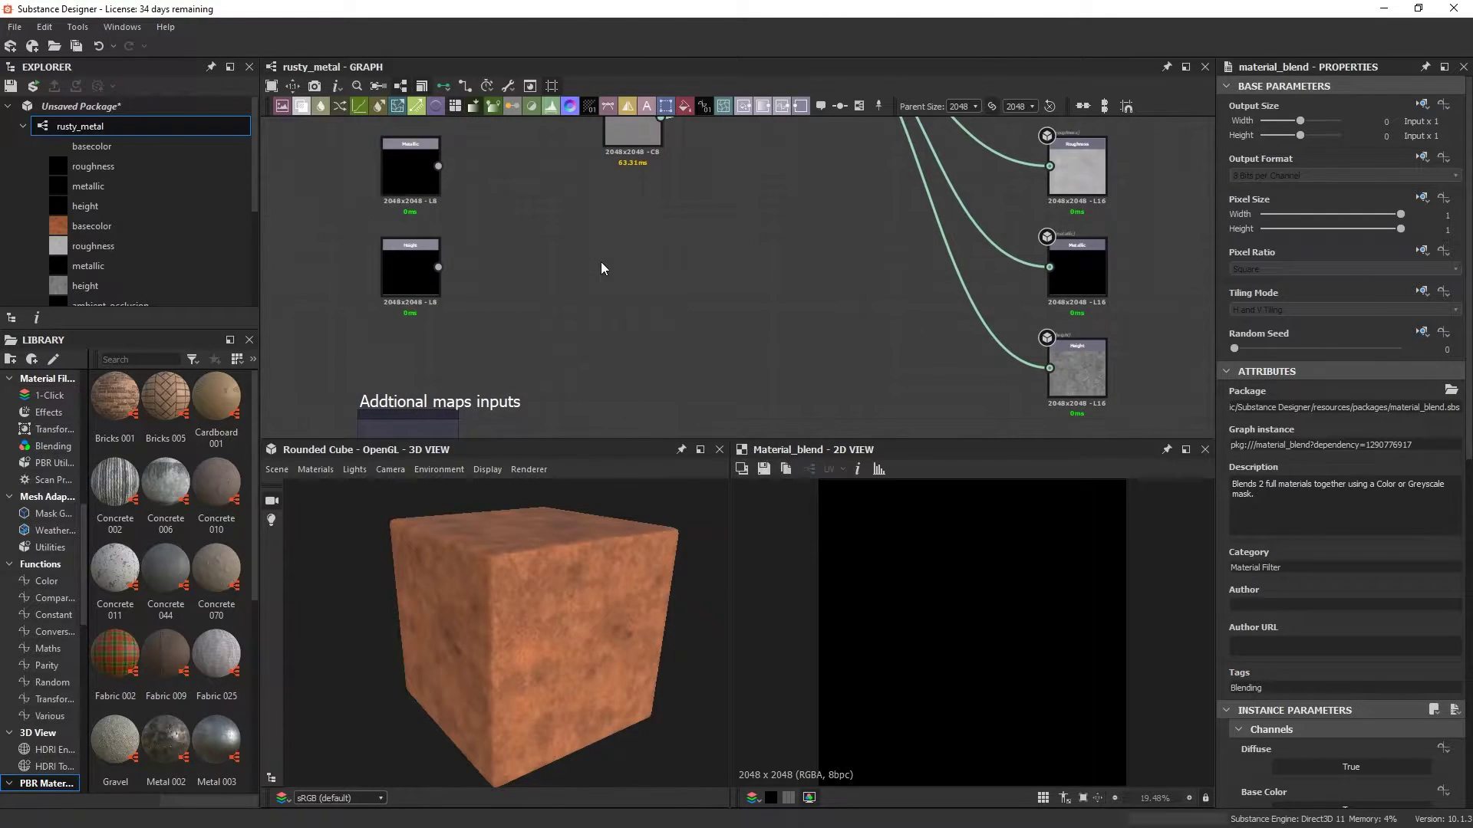
key(space)
text(grunge)
key(Down)
key(Return)
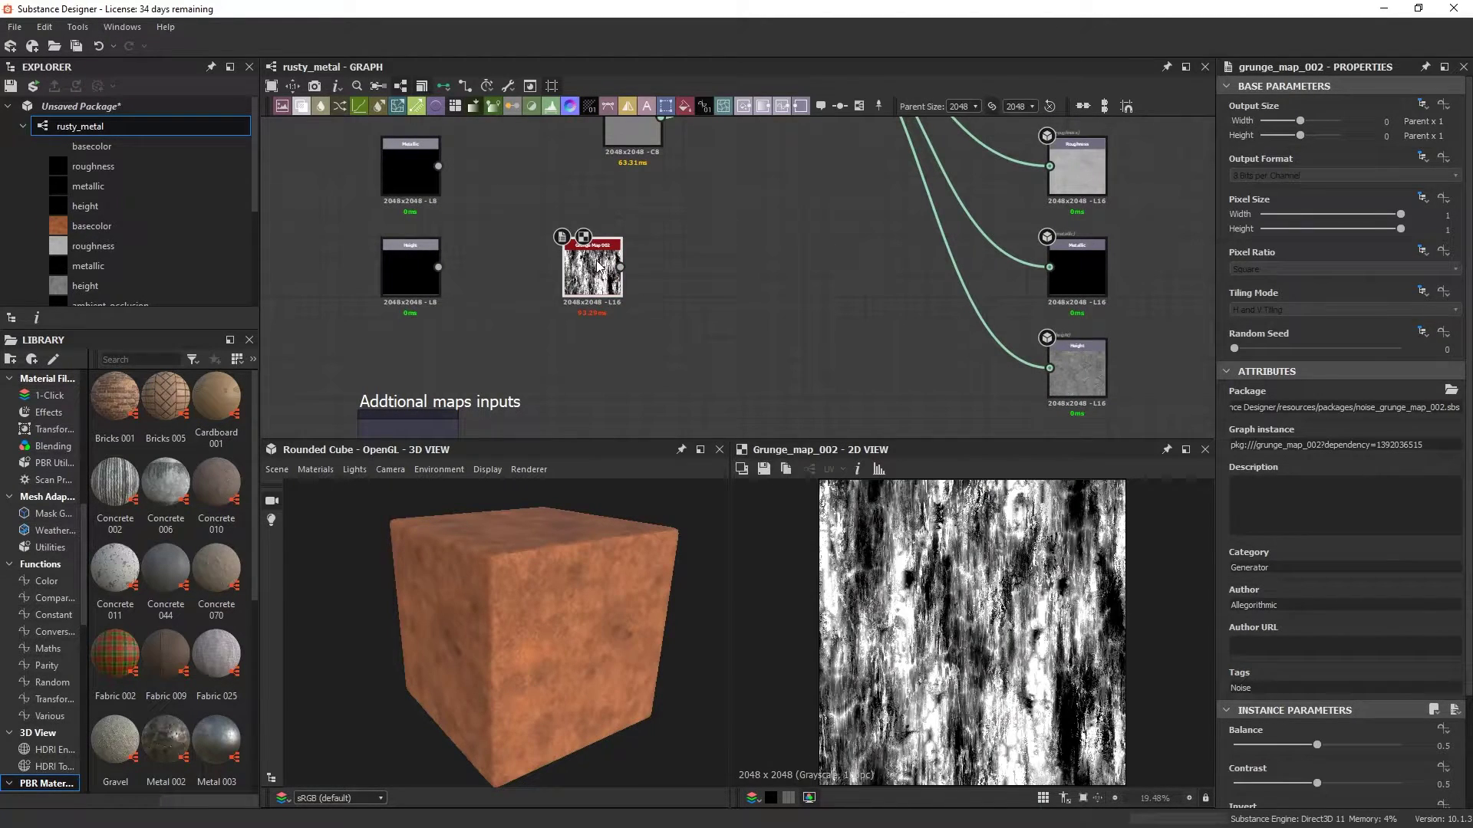
Add a Levels node after Grunge Map 002 and move its input black and white points inward to raise the contrast
key(space)
text(lev)
key(Return)
scroll(722, 301, up, 2)
scroll(1001, 611, down, 3)
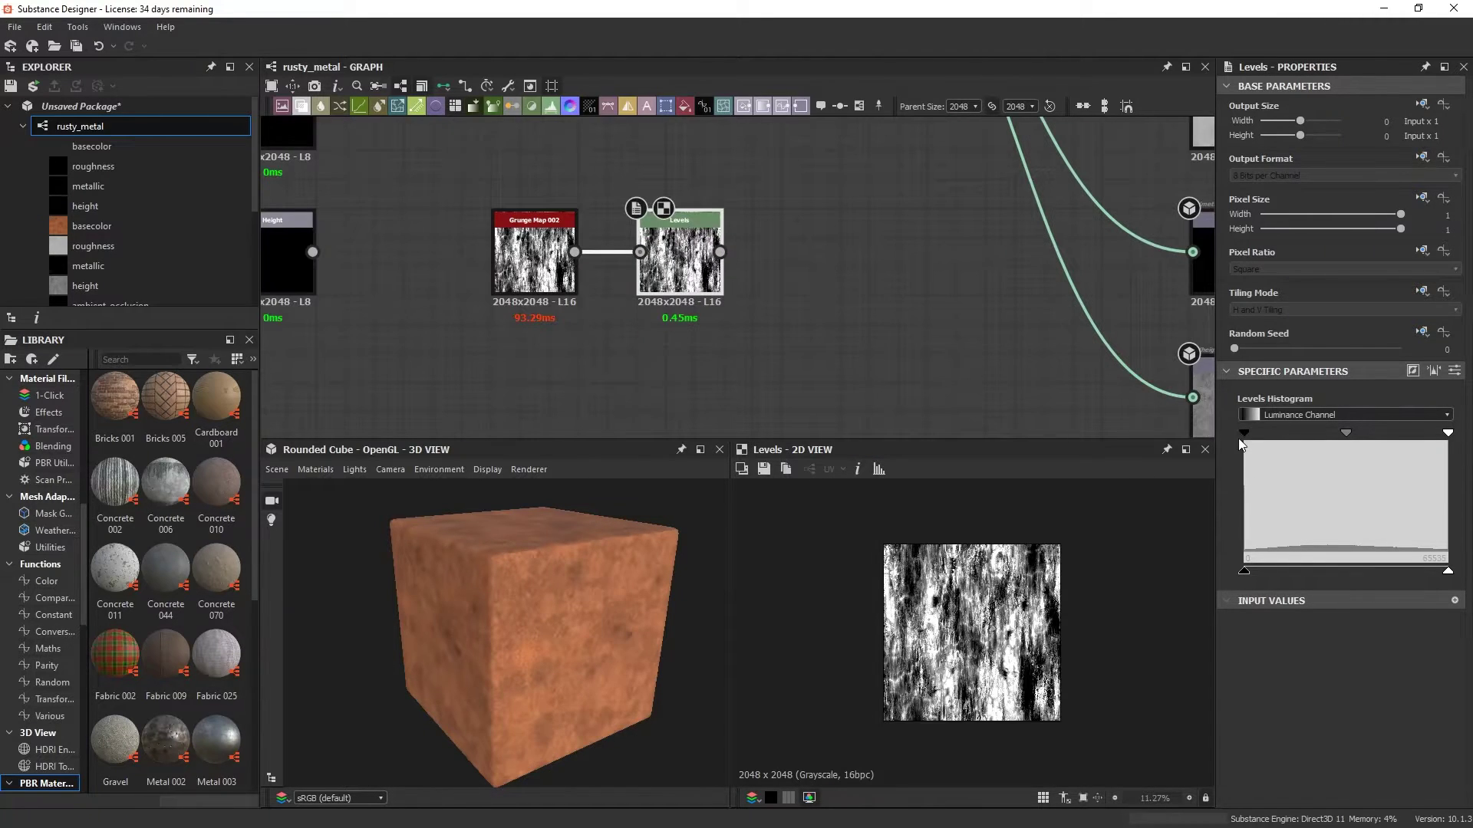
drag(1245, 434, 1275, 435)
drag(1448, 434, 1368, 435)
drag(1275, 434, 1284, 435)
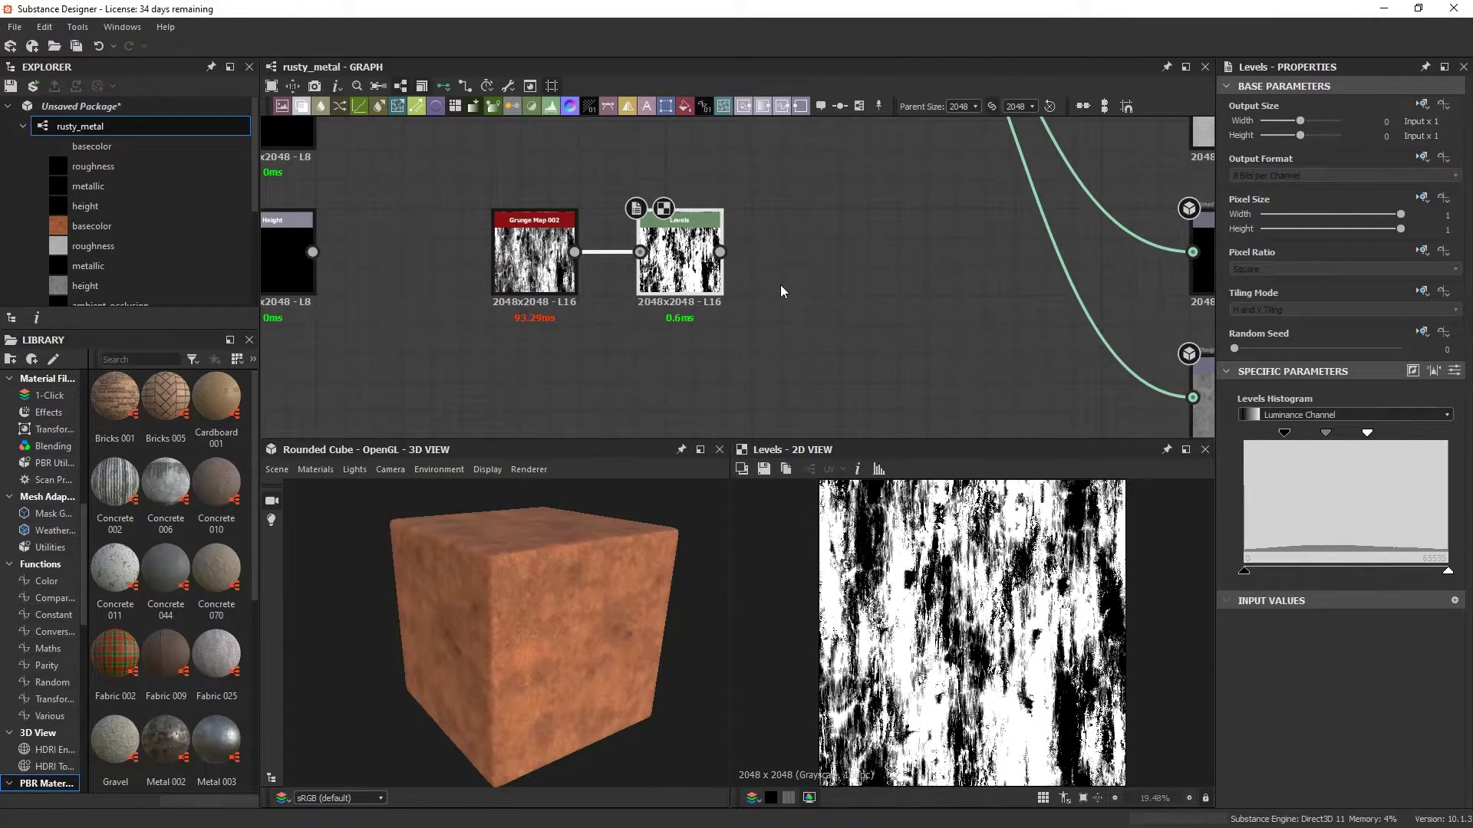
Add a Slope Blur Grayscale node and connect Levels as its grayscale input and Grunge Map 002 as its slope input
middle_drag(781, 286, 713, 320)
key(space)
text(slo)
key(Down)
key(Return)
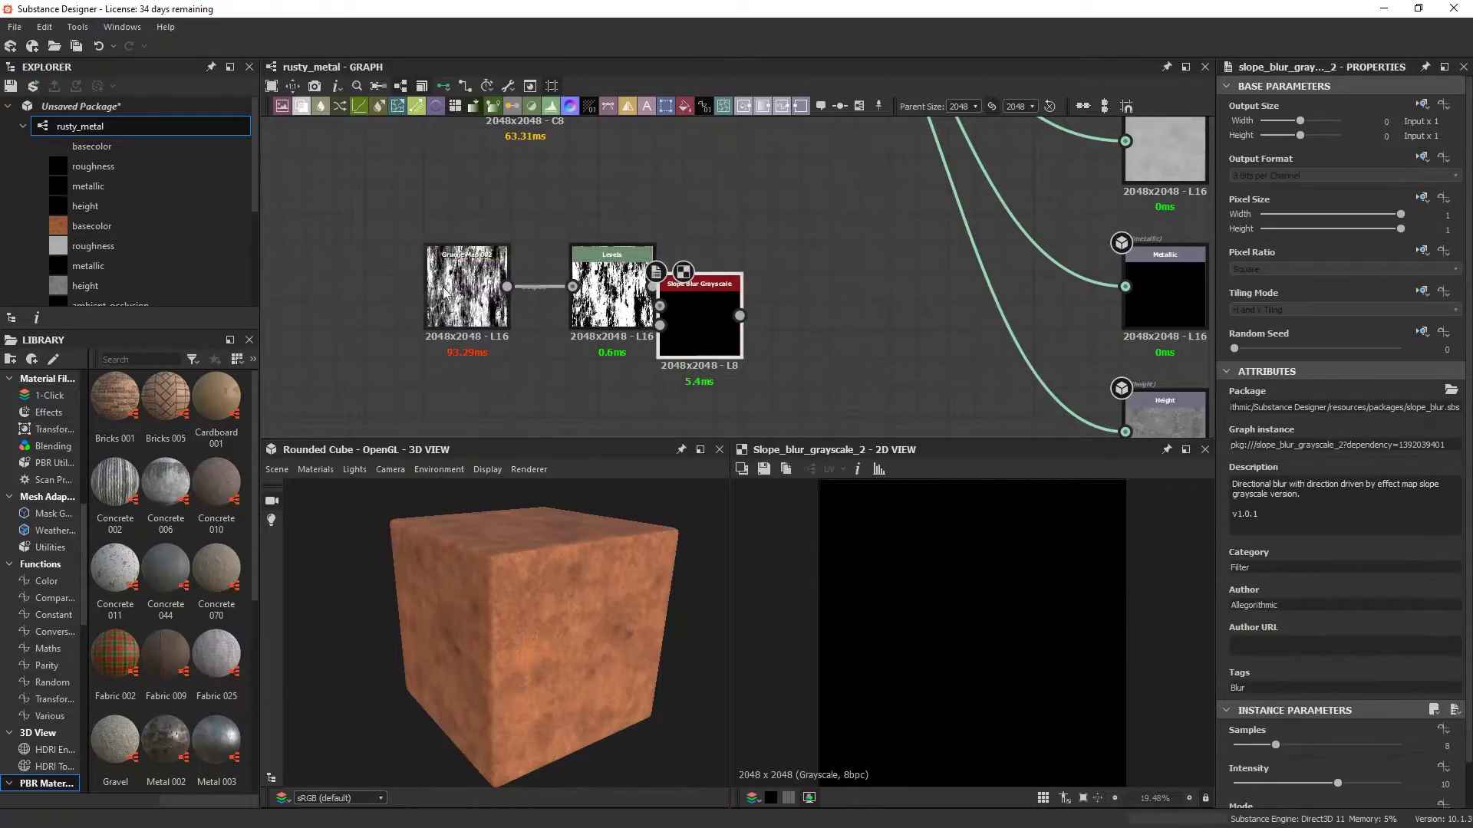
drag(445, 292, 357, 292)
drag(611, 296, 524, 266)
drag(566, 257, 660, 306)
drag(420, 287, 660, 326)
scroll(943, 616, up, 2)
click(700, 323)
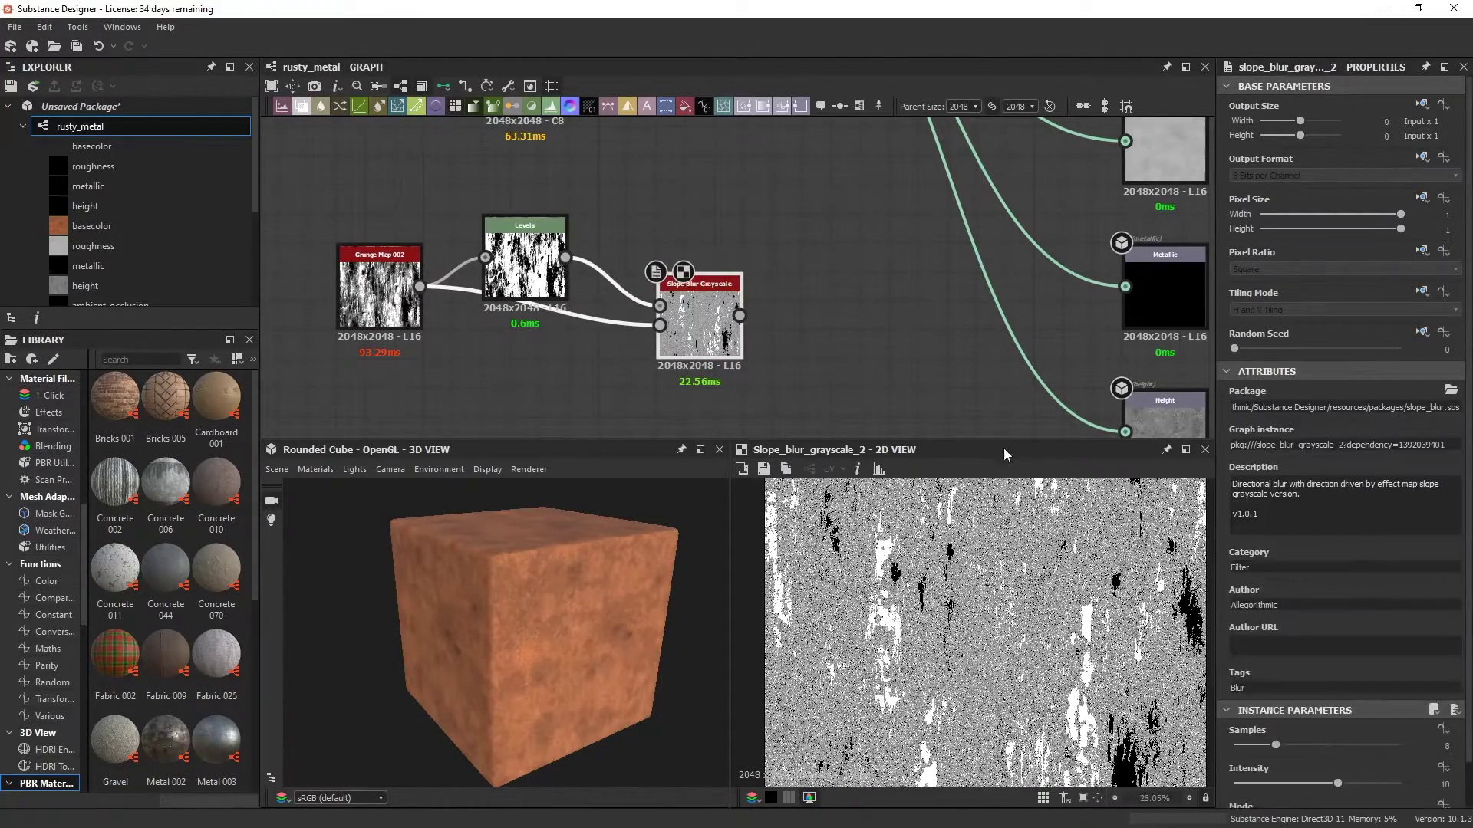
Set the Slope Blur Grayscale intensity to 0.5 and check the blurred pattern up close
scroll(1319, 575, down, 2)
drag(1289, 736, 1242, 738)
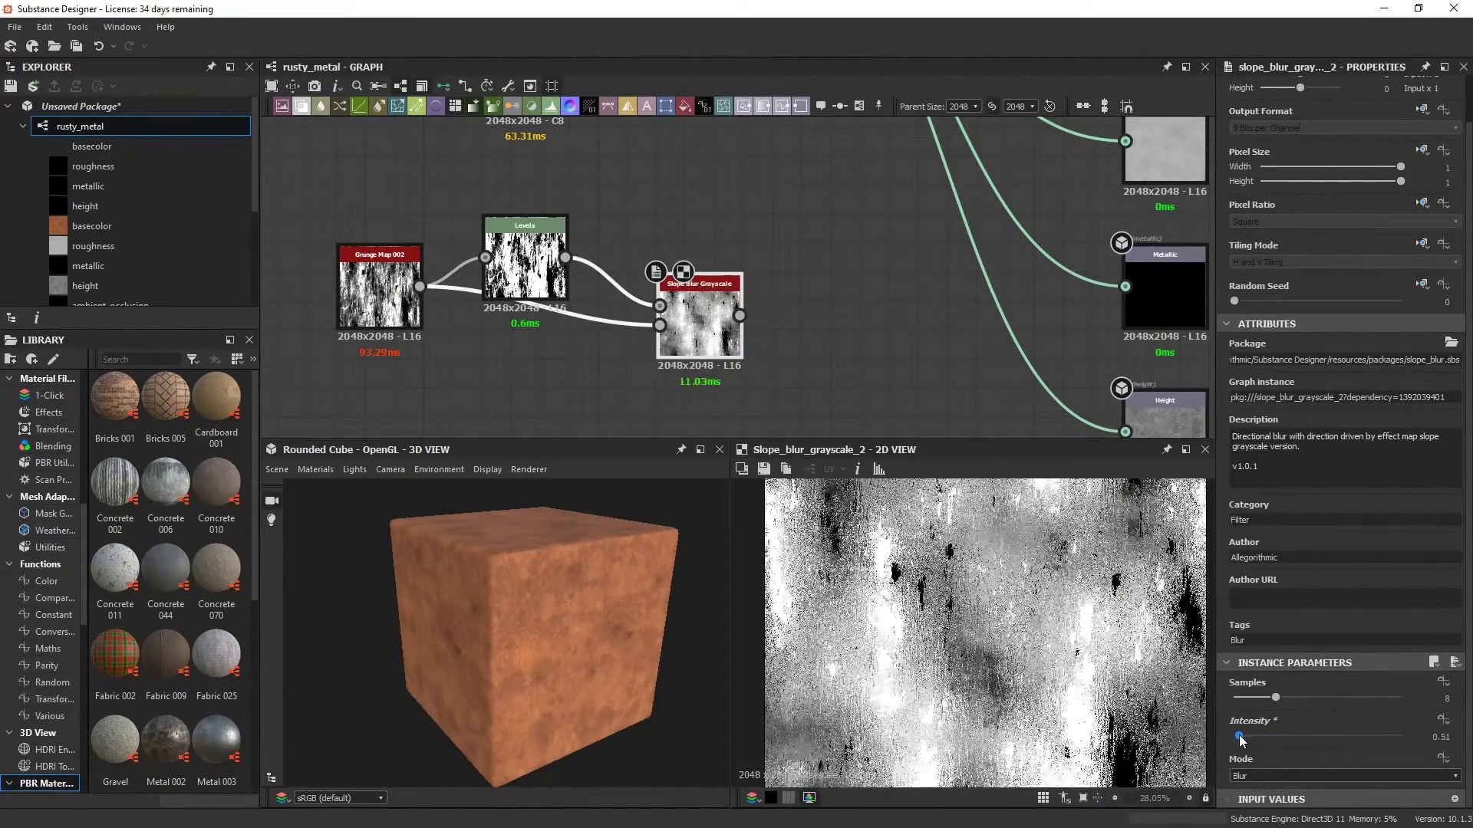
click(1459, 742)
scroll(920, 606, up, 5)
scroll(921, 606, down, 2)
middle_drag(921, 606, 916, 587)
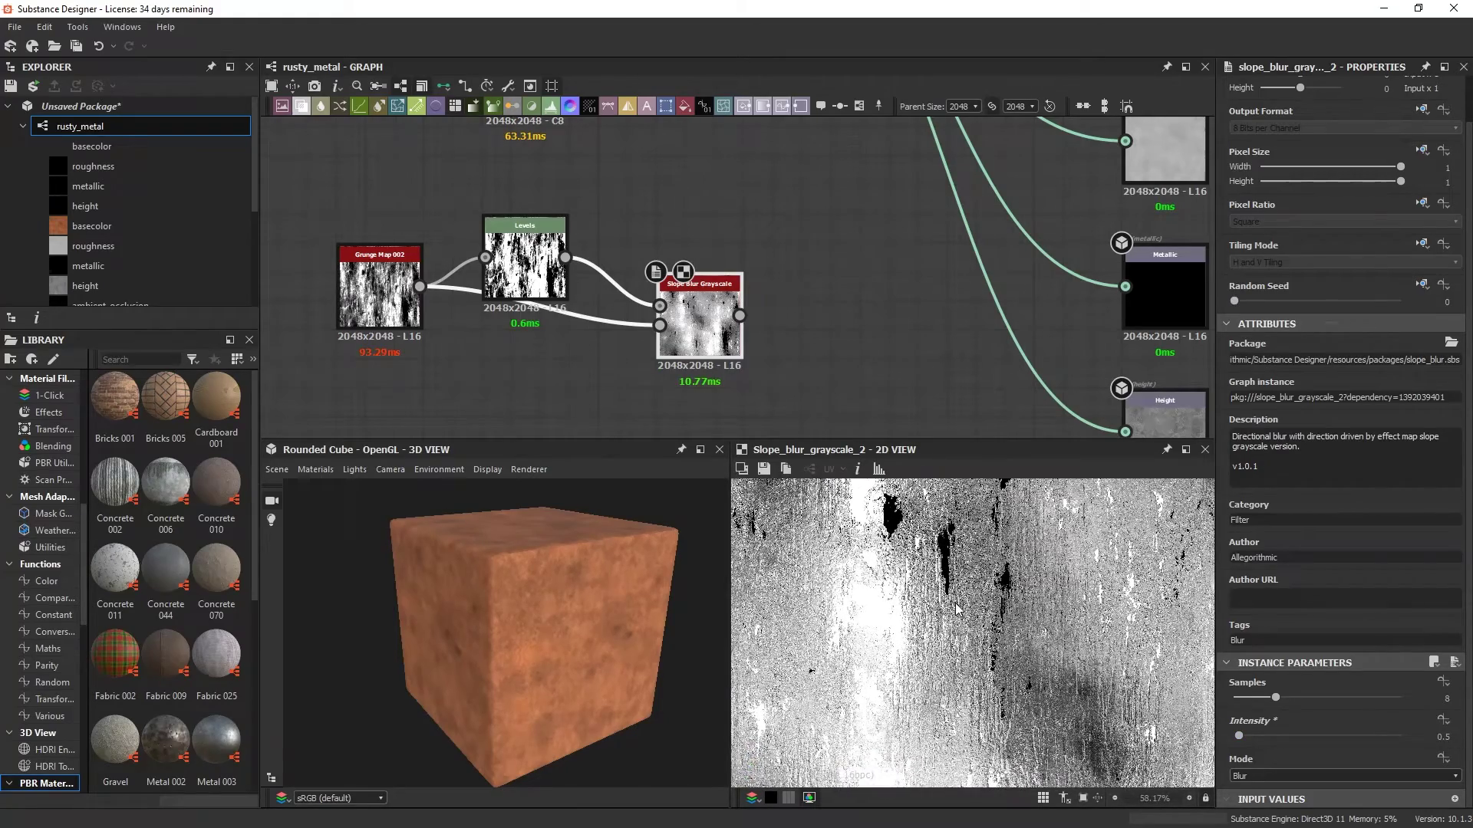
scroll(916, 587, up, 1)
Add a Safe Transform Grayscale node after the slope blur and set its Tile value to 2
middle_drag(810, 278, 725, 283)
scroll(728, 289, down, 3)
scroll(700, 317, up, 1)
key(space)
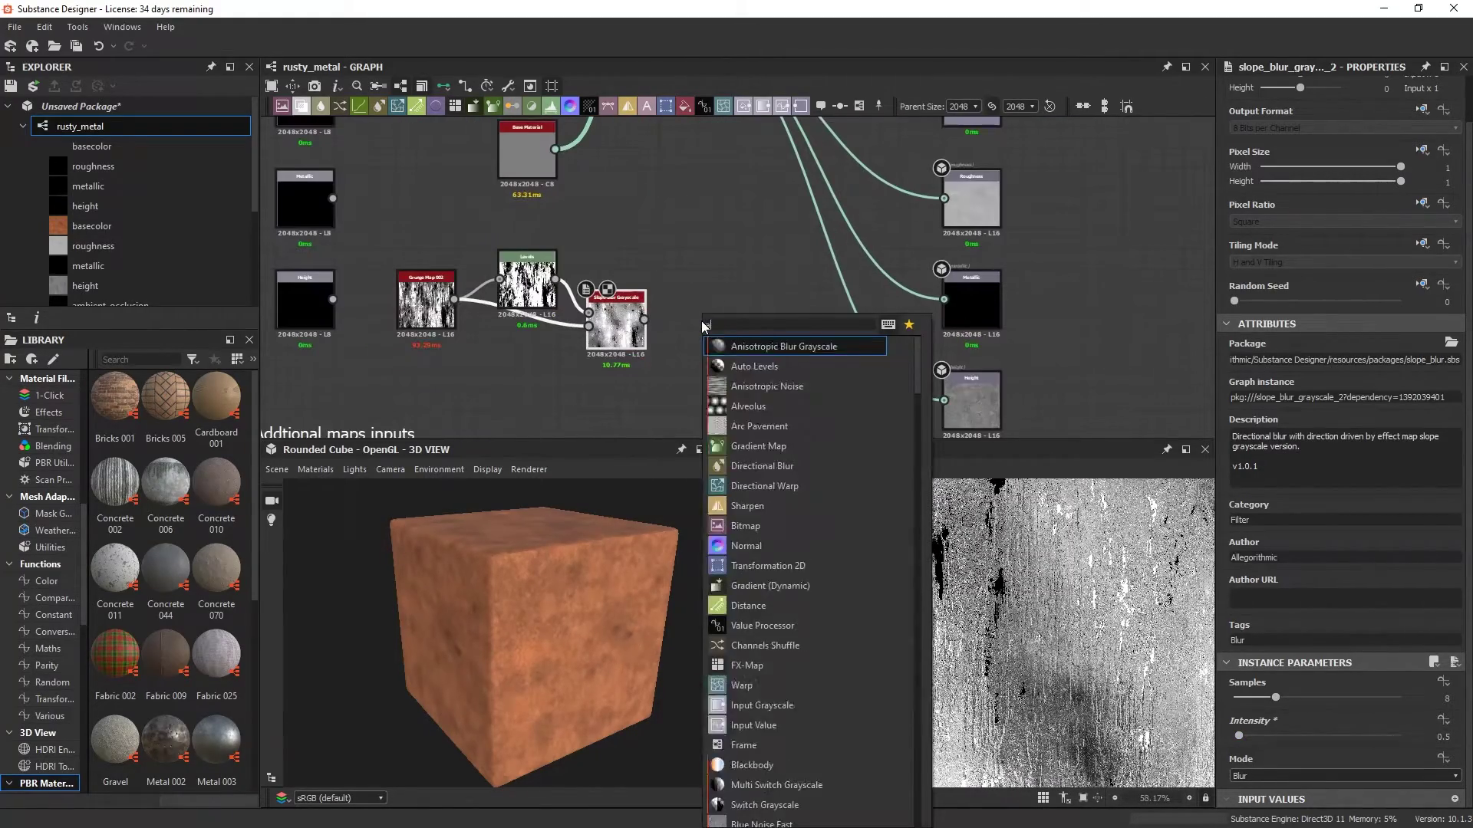
text(safe)
key(Return)
double_click(710, 322)
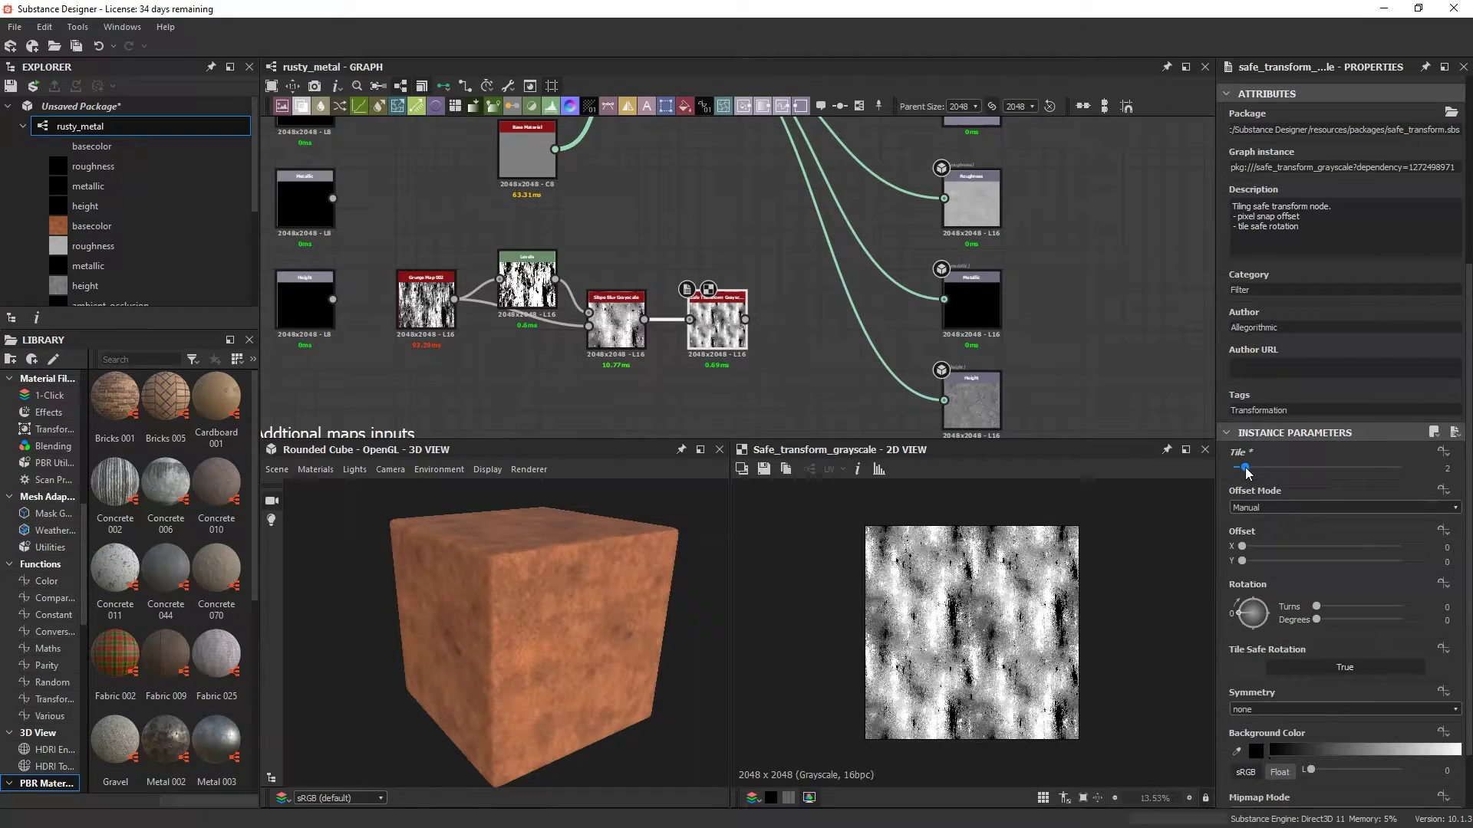
scroll(663, 332, up, 2)
scroll(811, 277, down, 3)
scroll(697, 336, up, 2)
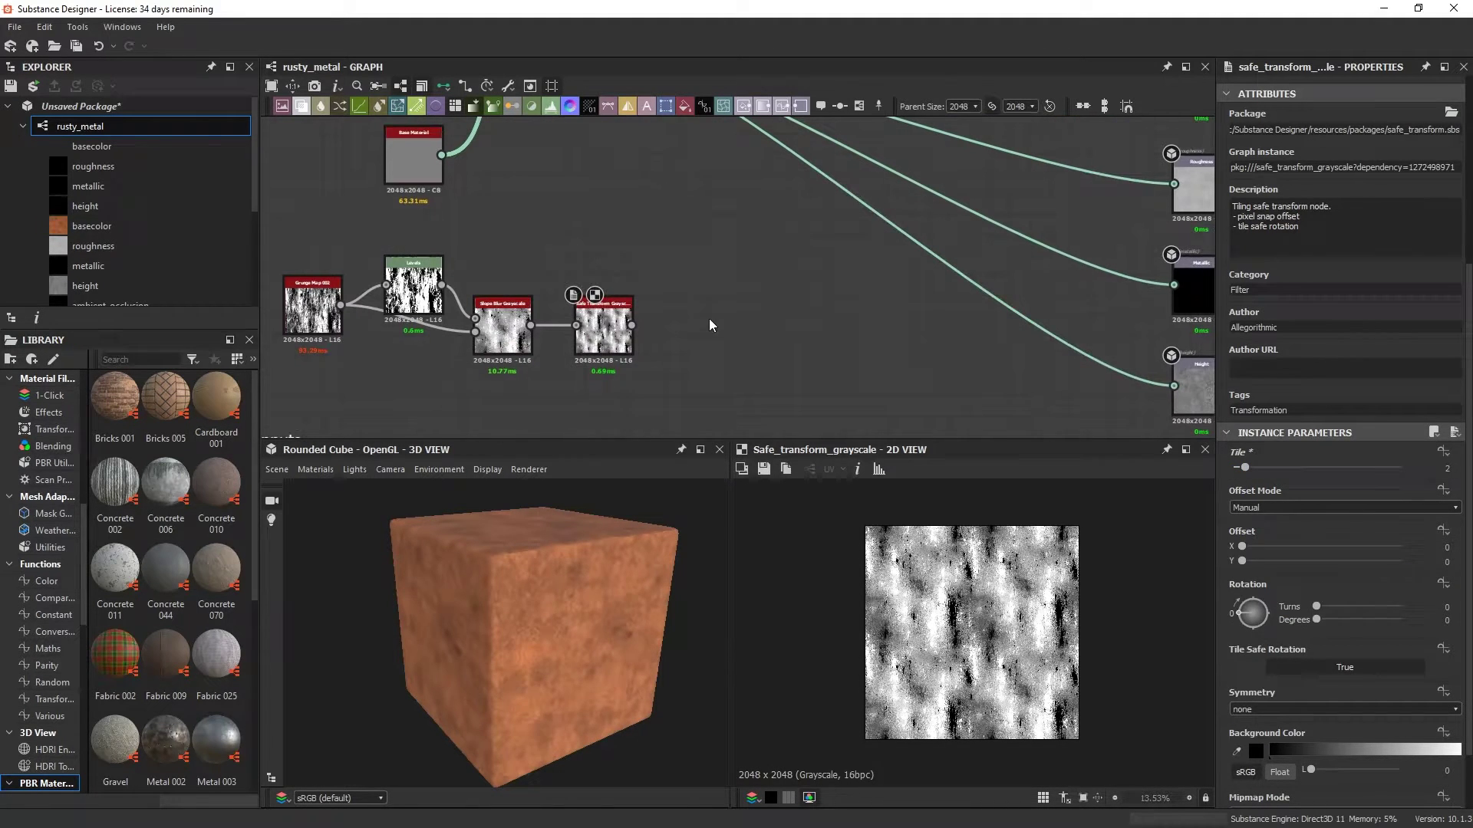
Add a Dirt 1 node above the Safe Transform node and a Blend node beside them
key(space)
text(dirt)
key(Return)
drag(729, 320, 595, 219)
key(space)
text(blend)
key(Return)
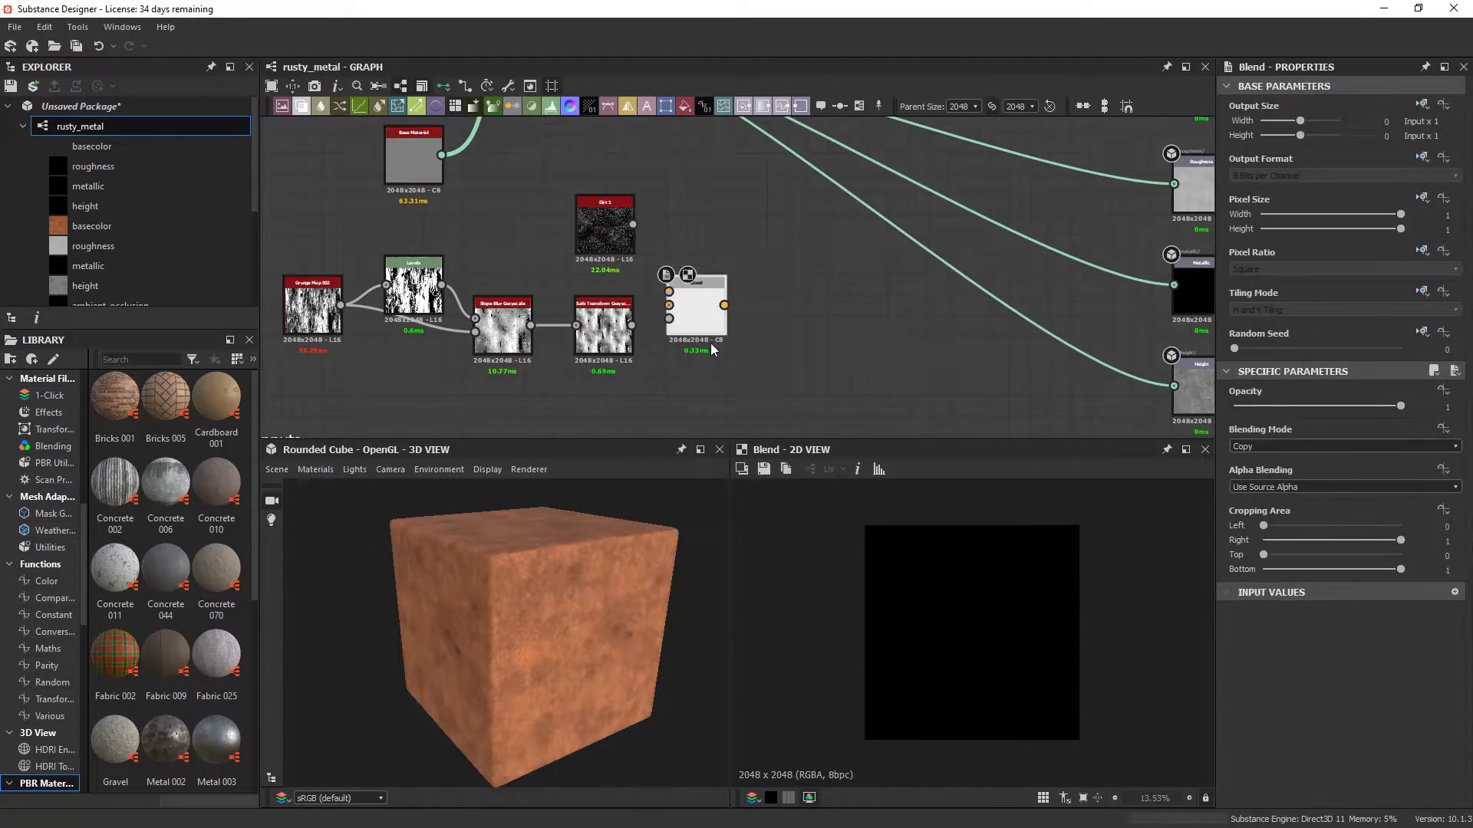
Connect Dirt 1 as the Blend's foreground and Safe Transform as its background, and set the opacity to 0.5
drag(602, 330, 702, 313)
drag(604, 156, 702, 289)
scroll(989, 583, up, 3)
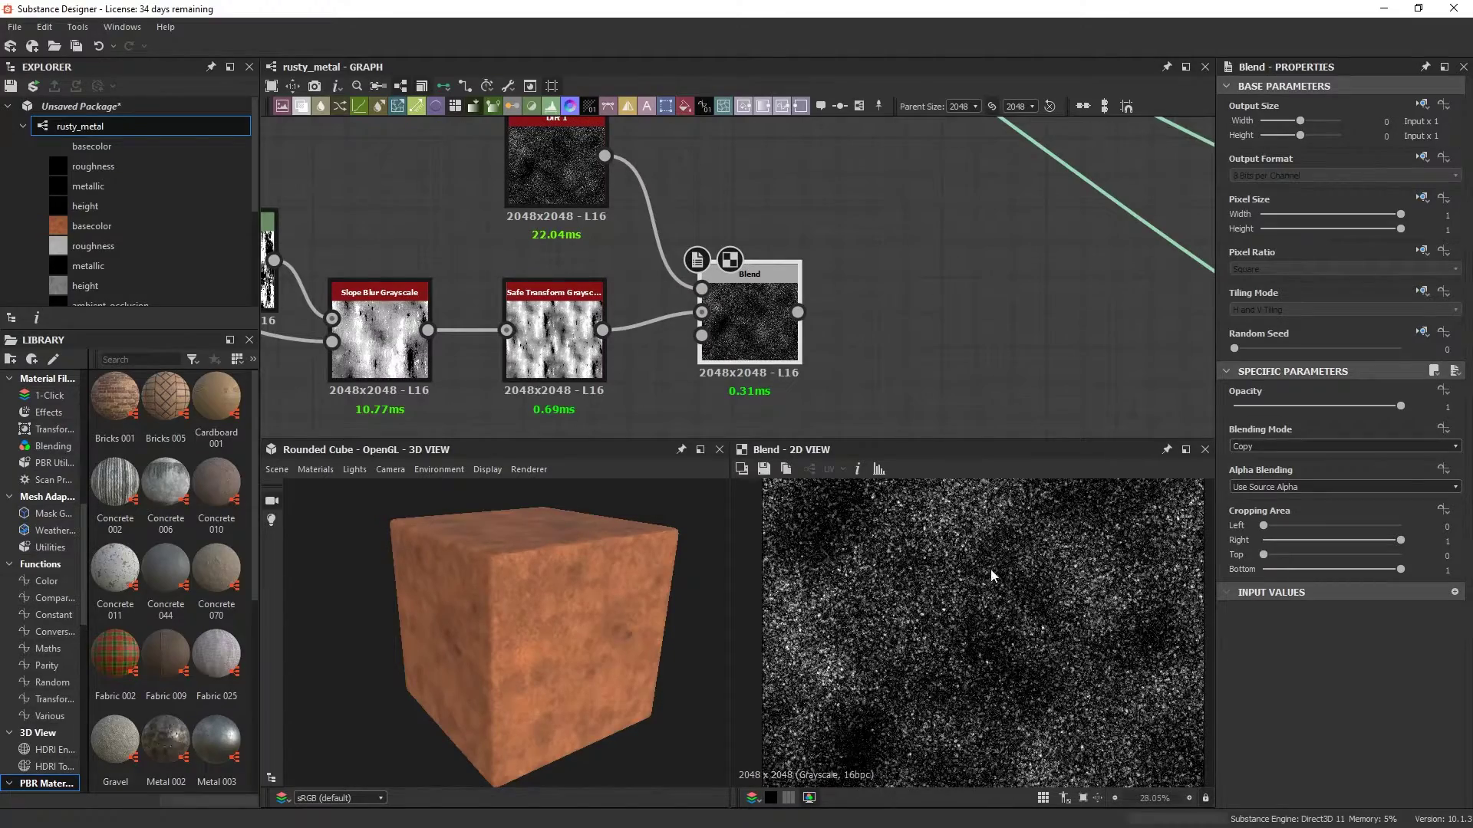
drag(1400, 406, 1317, 407)
scroll(750, 290, down, 2)
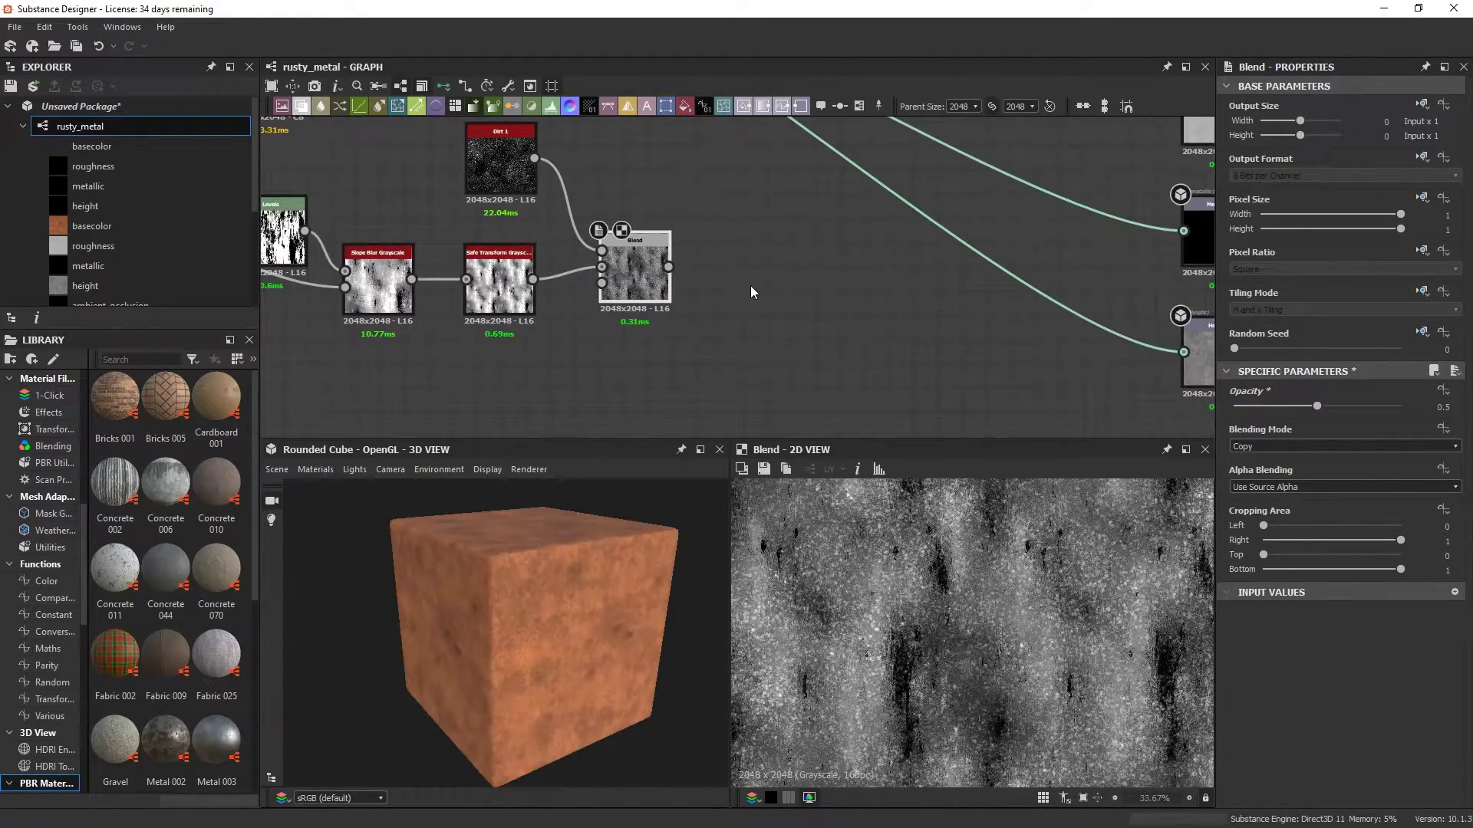
Add a Grunge Map 001 node and place it below the dirt Blend node
key(space)
text(grunge map)
key(Return)
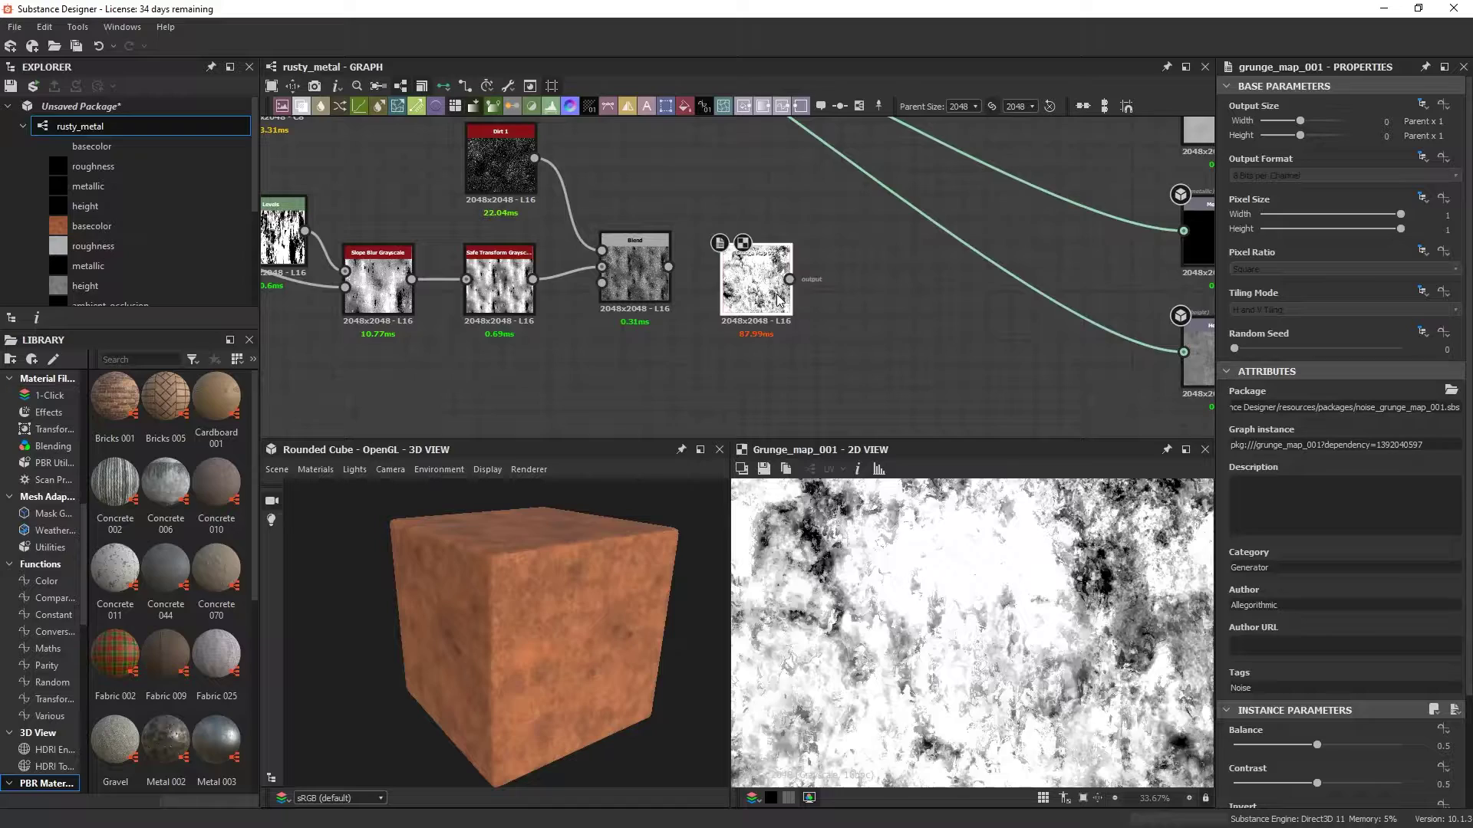
drag(754, 265, 669, 393)
middle_drag(669, 393, 721, 336)
drag(721, 336, 710, 359)
Add a second Blend node combining the dirt Blend with Grunge Map 001, and set its blending mode to Multiply
key(space)
text(blend)
key(Return)
scroll(734, 210, up, 3)
drag(709, 211, 806, 201)
middle_drag(778, 430, 728, 289)
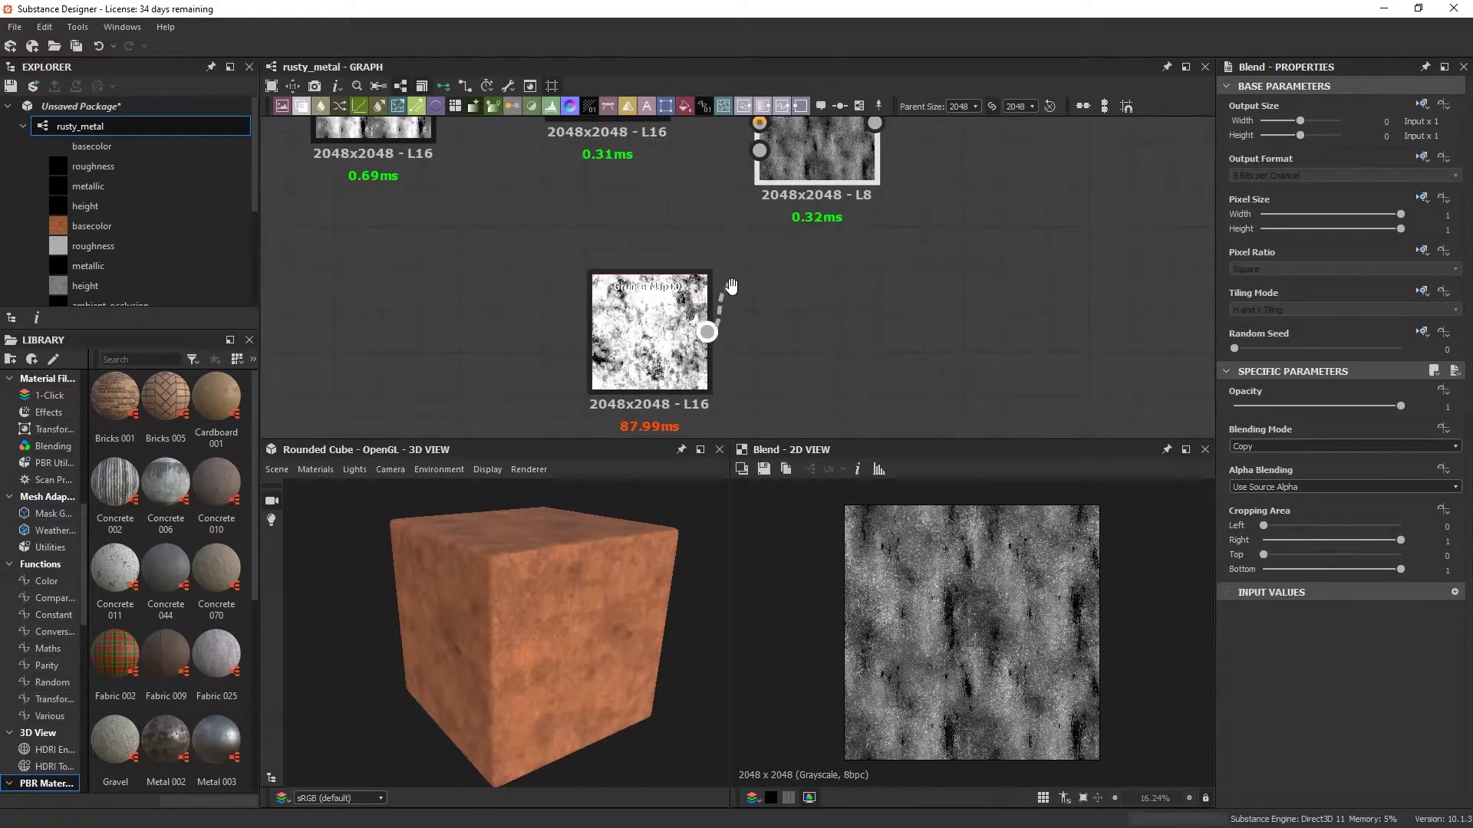
drag(707, 332, 761, 129)
click(1343, 446)
click(1266, 477)
scroll(951, 597, up, 4)
scroll(856, 394, down, 4)
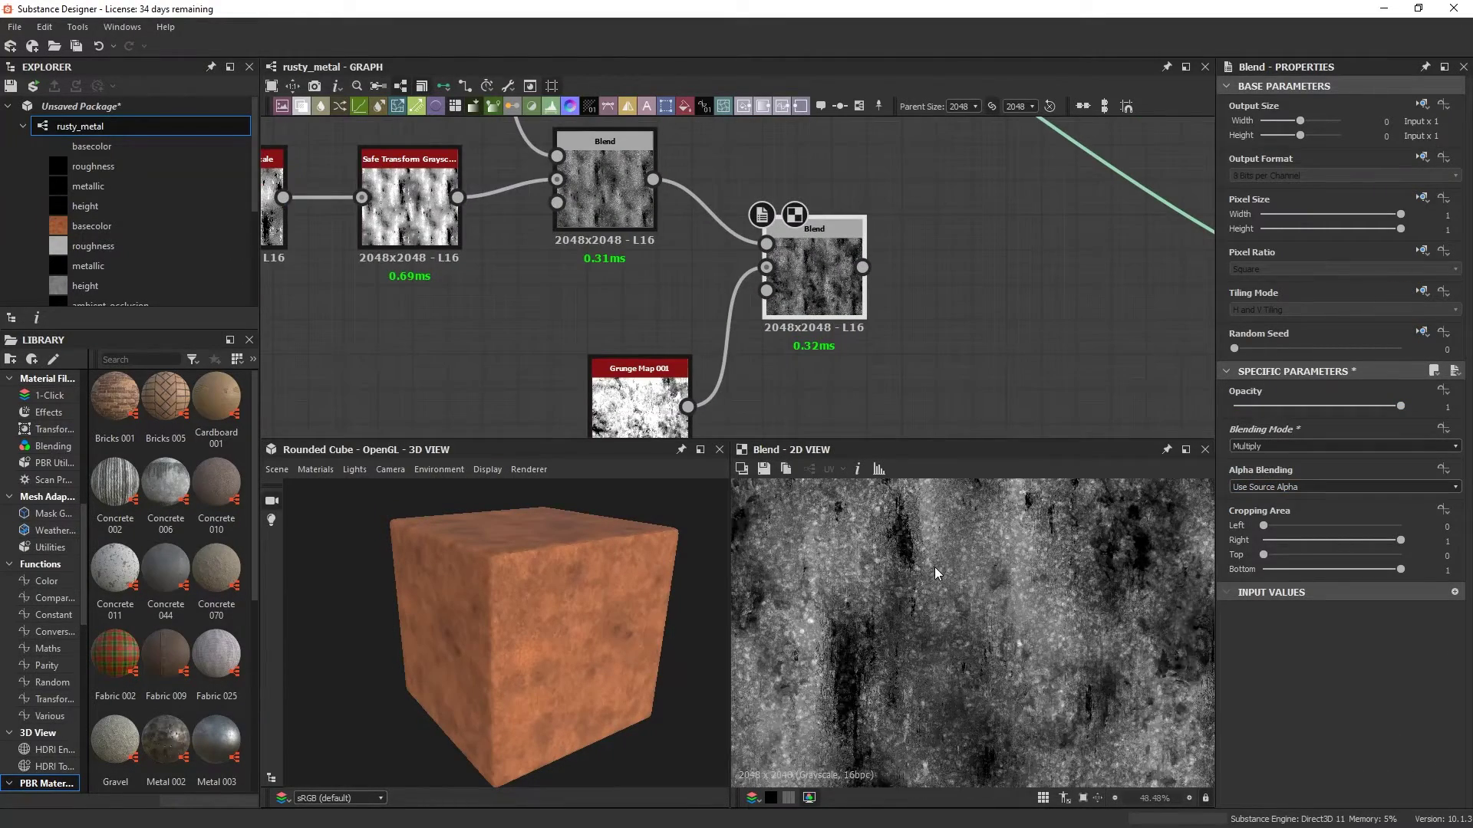
Connect the Multiply Blend output to the Material Blend's mask input and inspect the rusty metal on the cube
middle_drag(859, 269, 785, 339)
drag(623, 209, 820, 221)
scroll(787, 367, up, 2)
middle_drag(797, 368, 798, 385)
drag(794, 407, 798, 166)
middle_drag(818, 201, 769, 158)
drag(566, 600, 517, 600)
scroll(506, 587, up, 3)
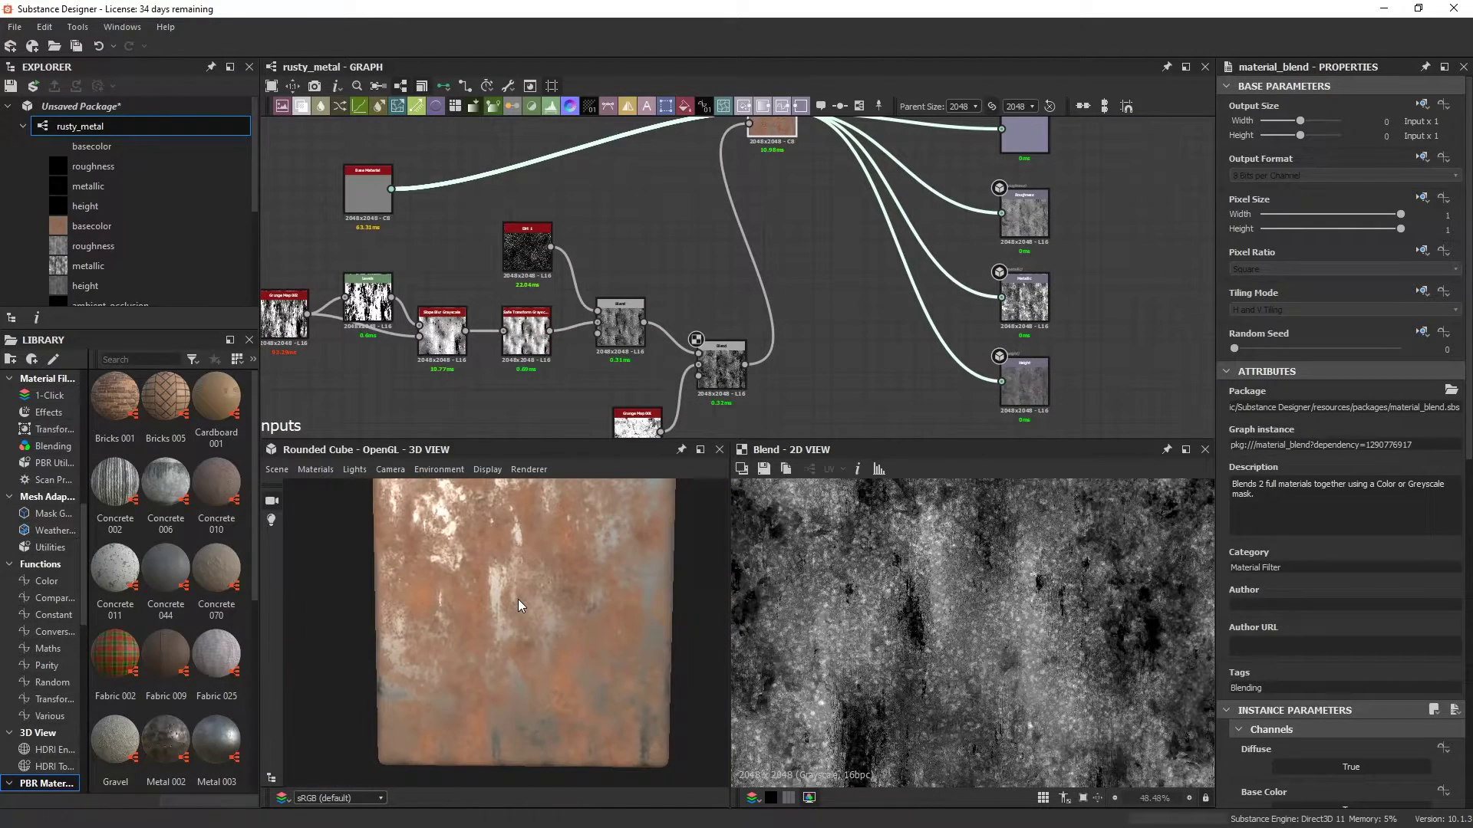
Insert a Histogram Scan node between the Multiply Blend and the Material Blend's mask input, arranging the nodes around it
middle_drag(821, 272, 762, 293)
key(space)
text(hist)
key(Down)
key(Down)
key(Up)
key(Return)
drag(687, 386, 725, 301)
middle_drag(777, 306, 730, 321)
drag(713, 320, 632, 163)
scroll(656, 172, down, 2)
middle_drag(669, 169, 613, 244)
drag(606, 240, 687, 241)
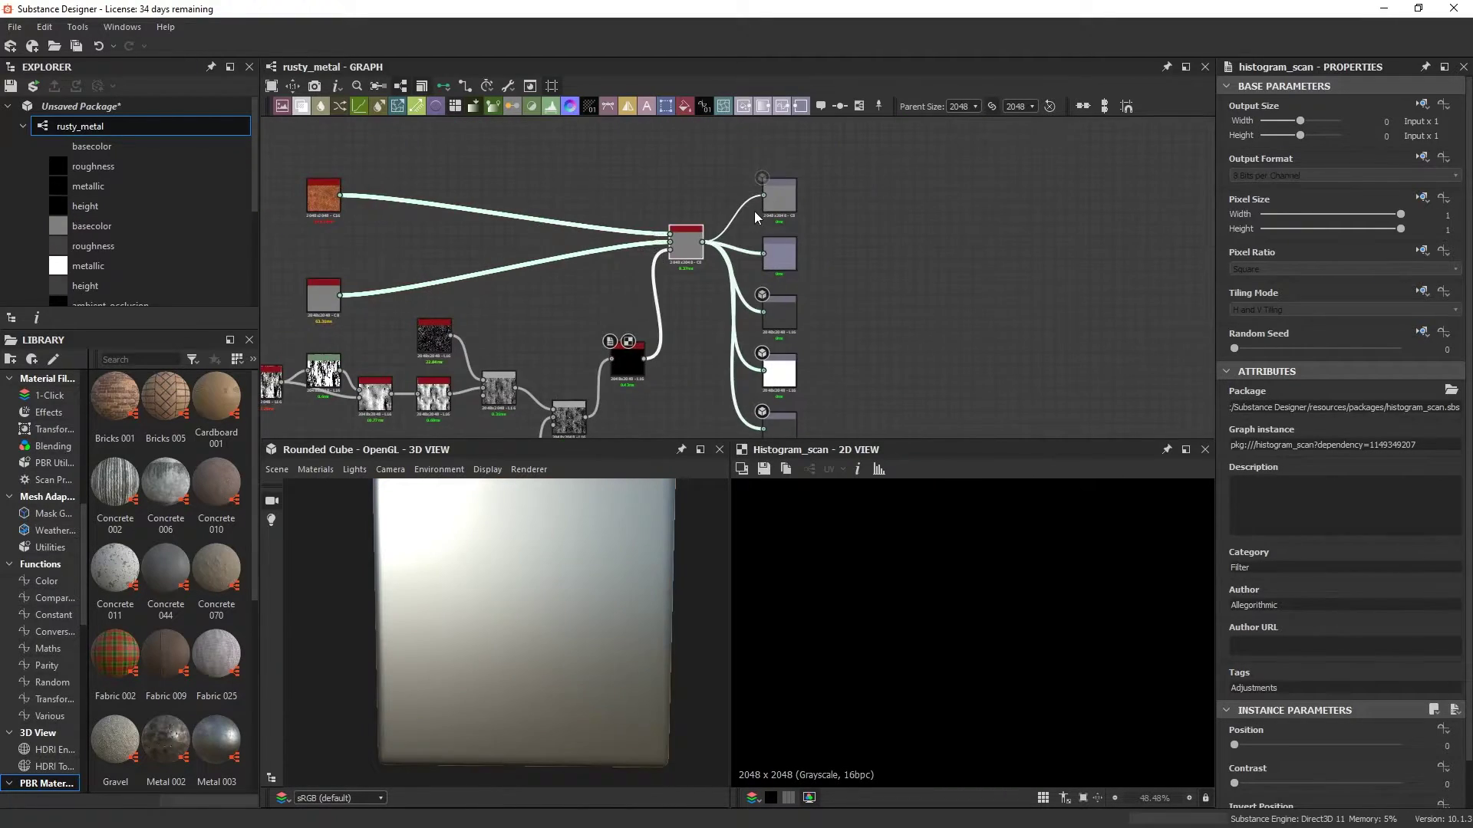
Set the Histogram Scan's Position to 0.5 and Contrast to 0.2
scroll(620, 367, up, 4)
scroll(1293, 551, down, 2)
drag(1234, 695, 1272, 727)
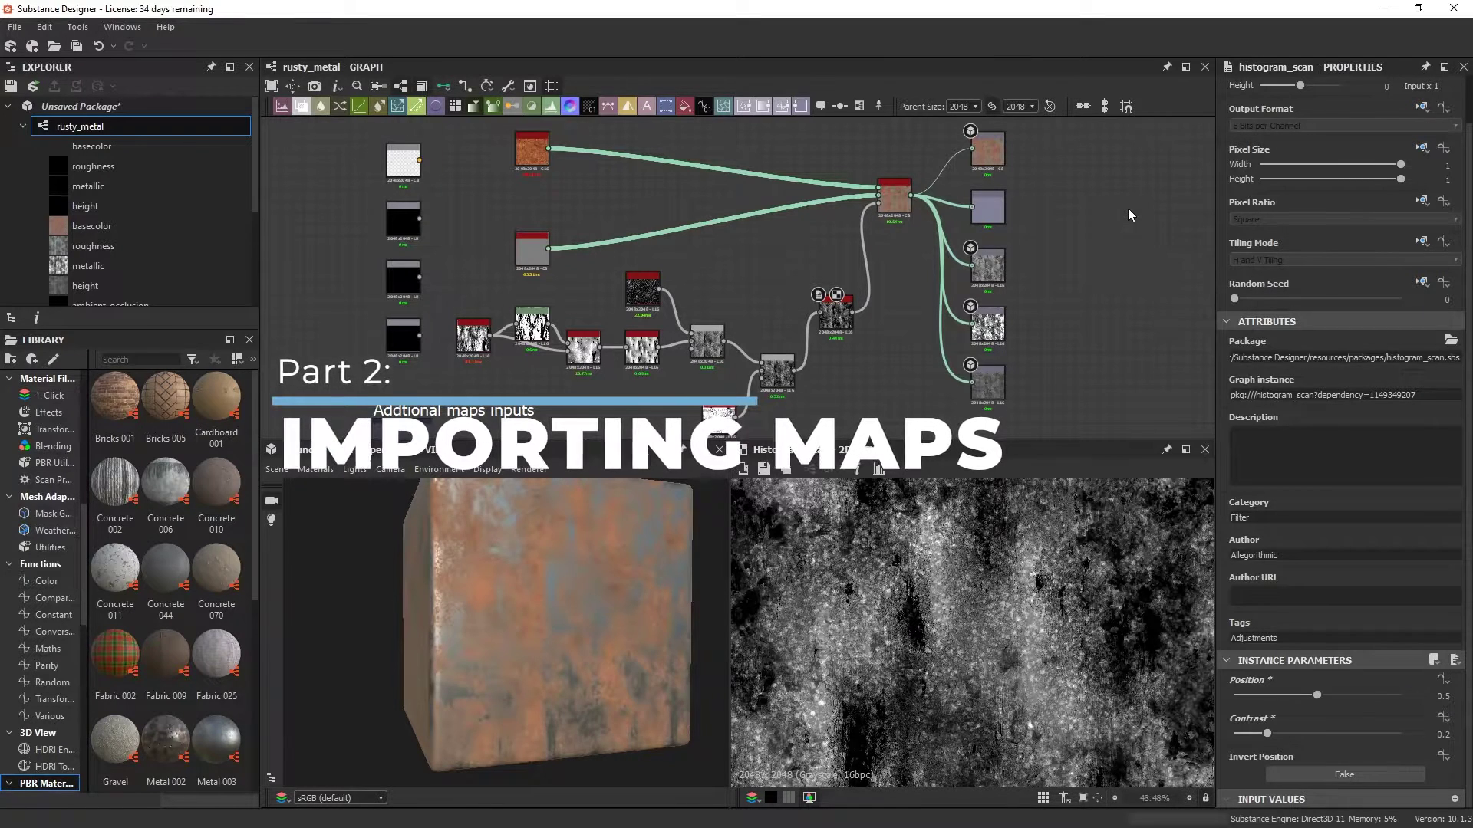
Move the additional maps inputs frame away from the graph and delete the four unused material input nodes
middle_drag(384, 409, 638, 335)
scroll(439, 372, down, 4)
drag(637, 335, 506, 341)
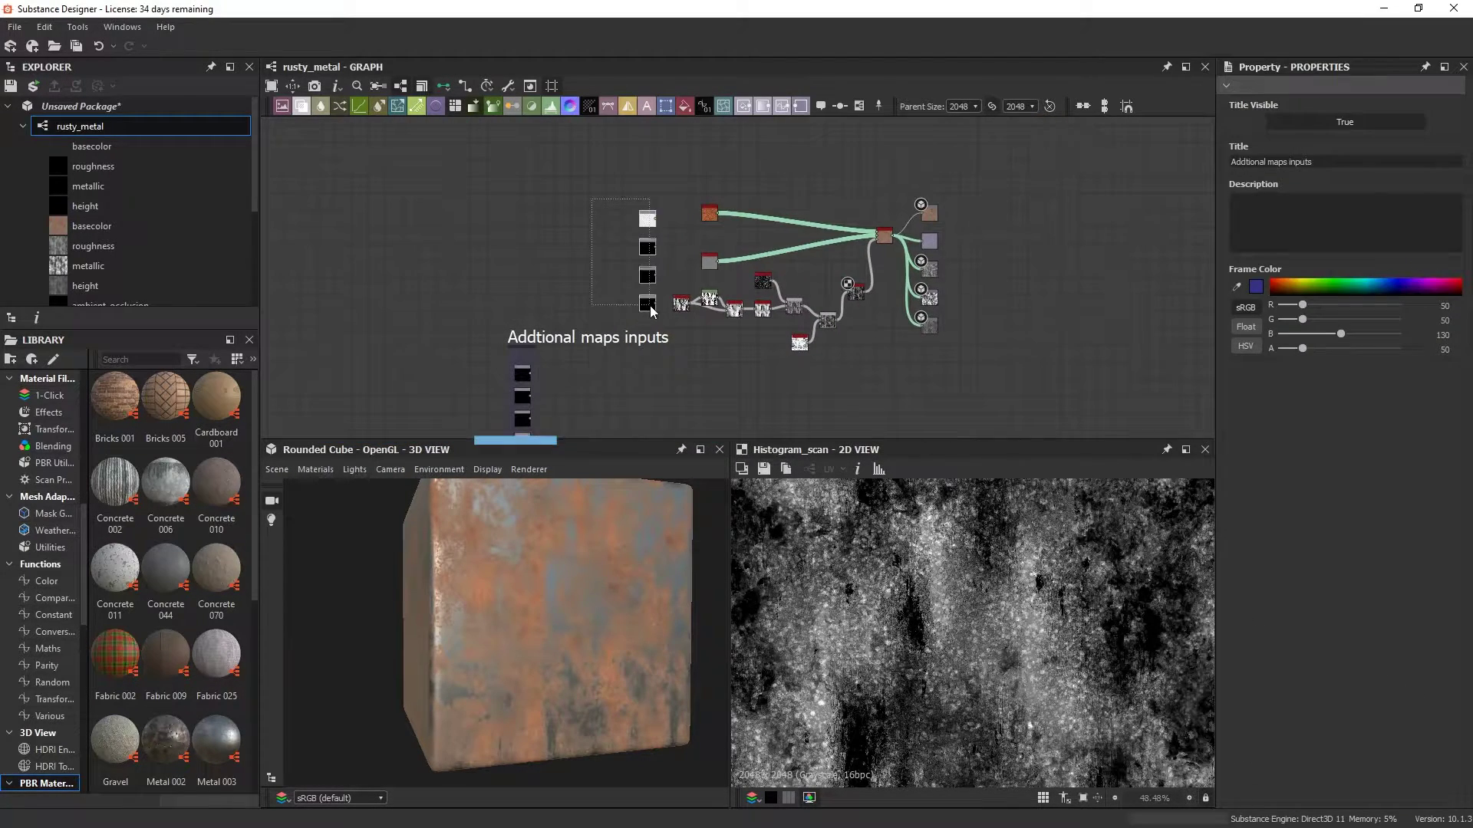
scroll(681, 213, up, 4)
drag(682, 214, 583, 421)
key(Delete)
middle_drag(951, 291, 738, 224)
scroll(738, 224, up, 1)
middle_drag(849, 263, 838, 271)
scroll(842, 264, down, 1)
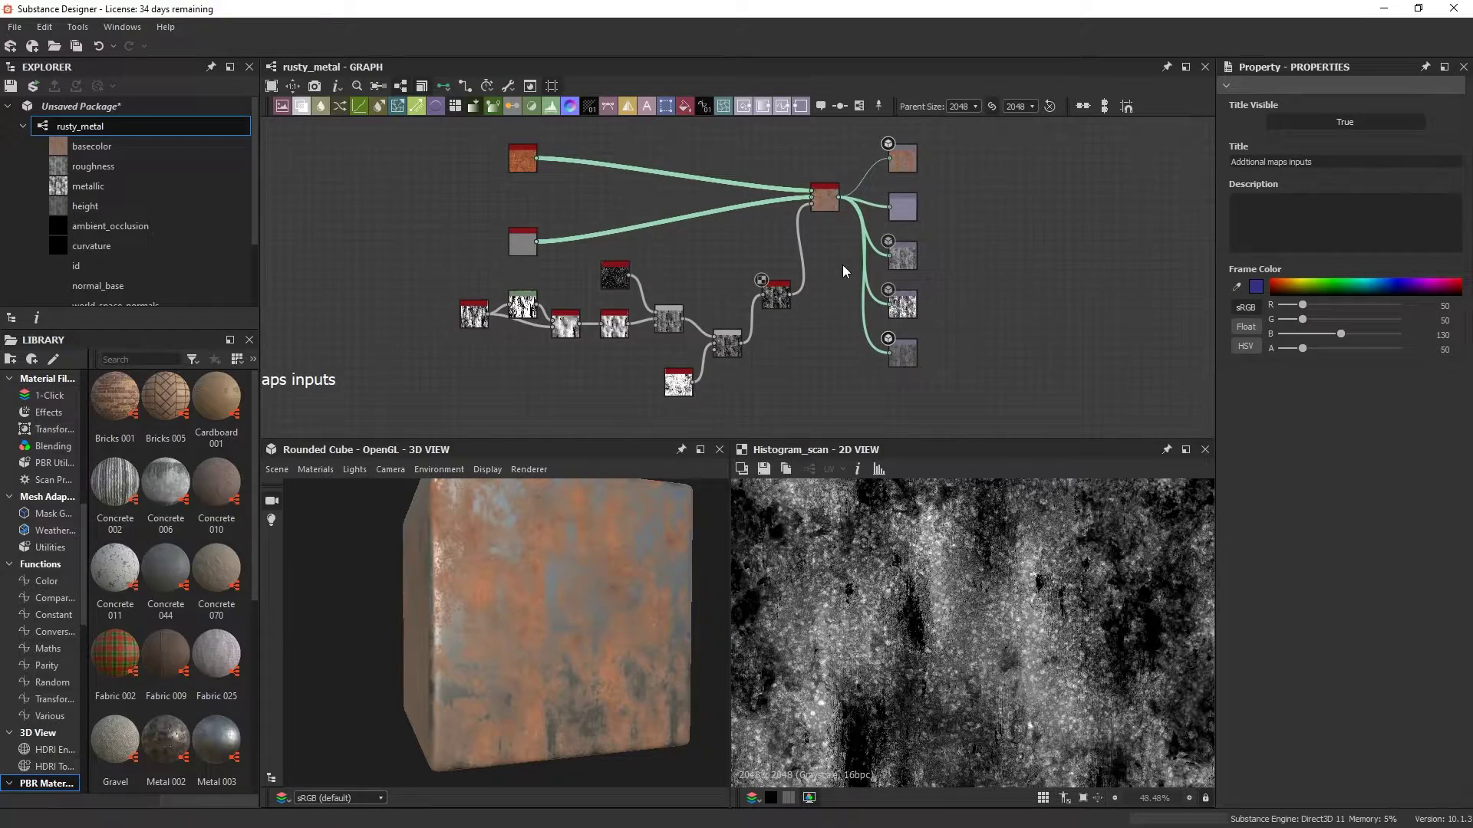
Import the chair_06 3D mesh into the package as a linked resource and display it in the 3D view
click(23, 127)
right_click(92, 106)
mouse_move(117, 153)
click(352, 170)
drag(445, 30, 493, 71)
click(114, 392)
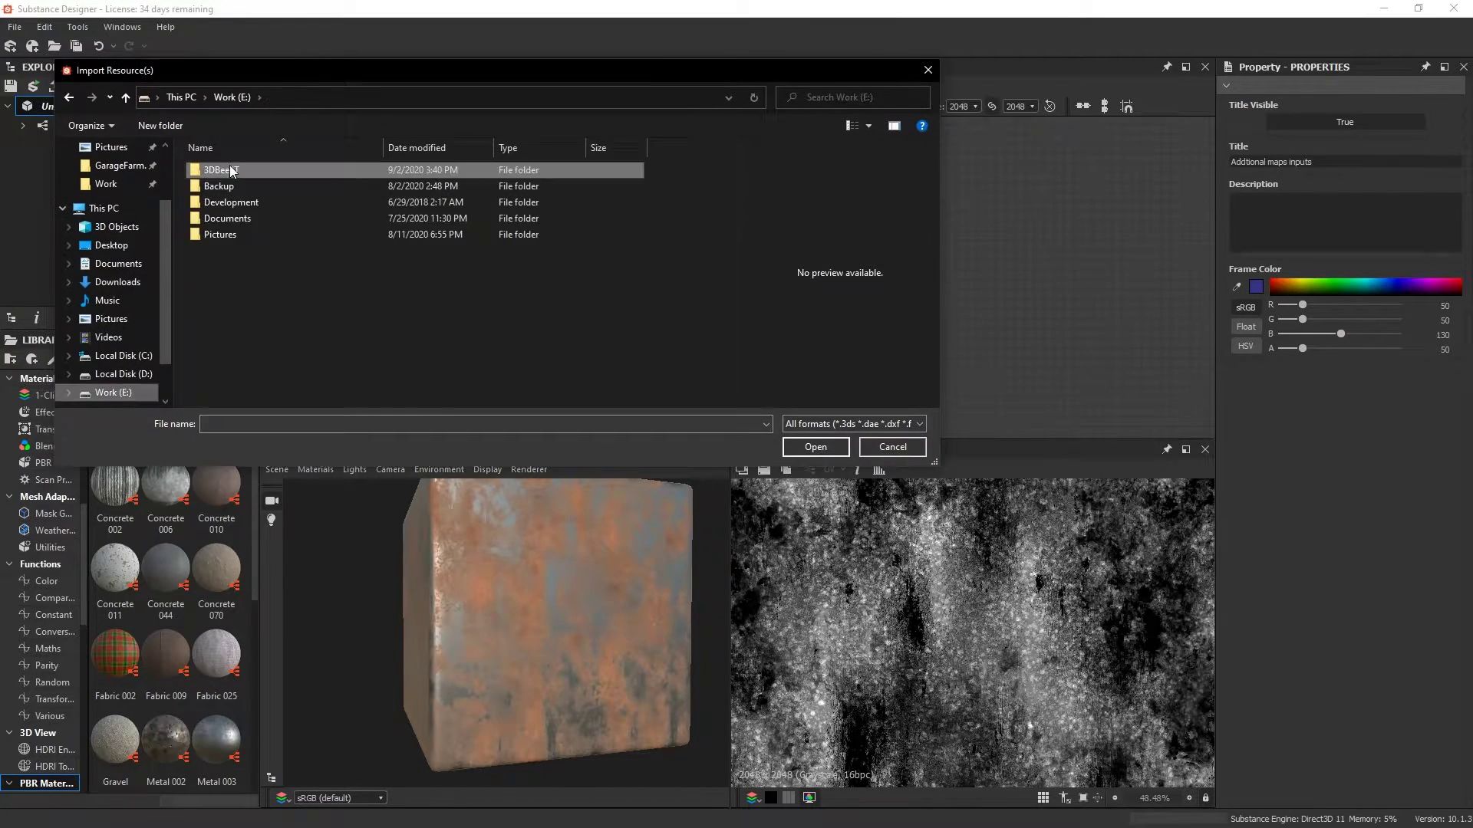
double_click(230, 169)
double_click(231, 170)
scroll(257, 319, down, 8)
double_click(265, 271)
double_click(275, 189)
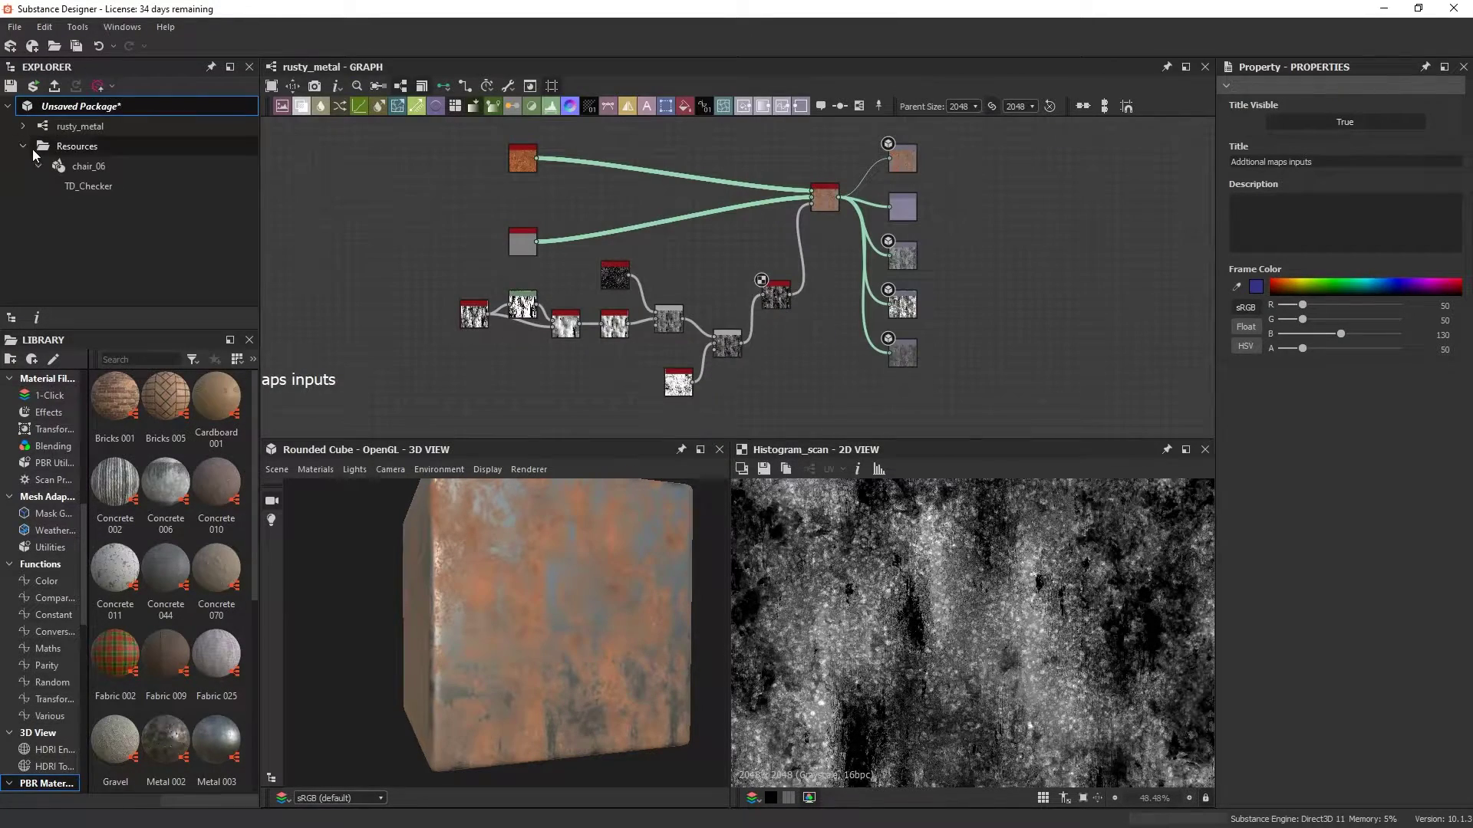
drag(499, 650, 524, 550)
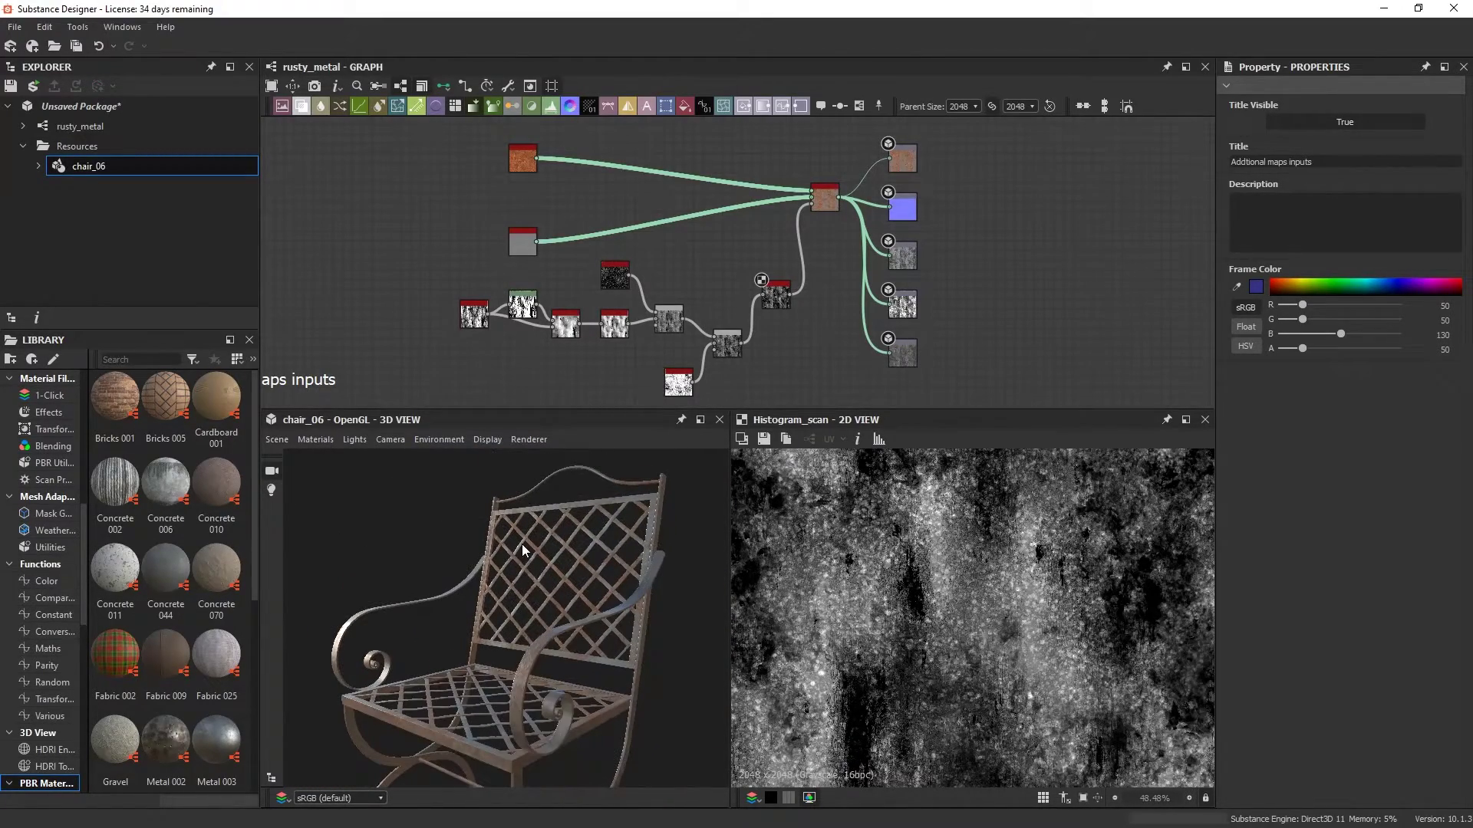
Open the baking setup for chair_06, use the low mesh as high definition, and add an Ambient Occlusion Map from Mesh baker
right_click(113, 167)
click(167, 224)
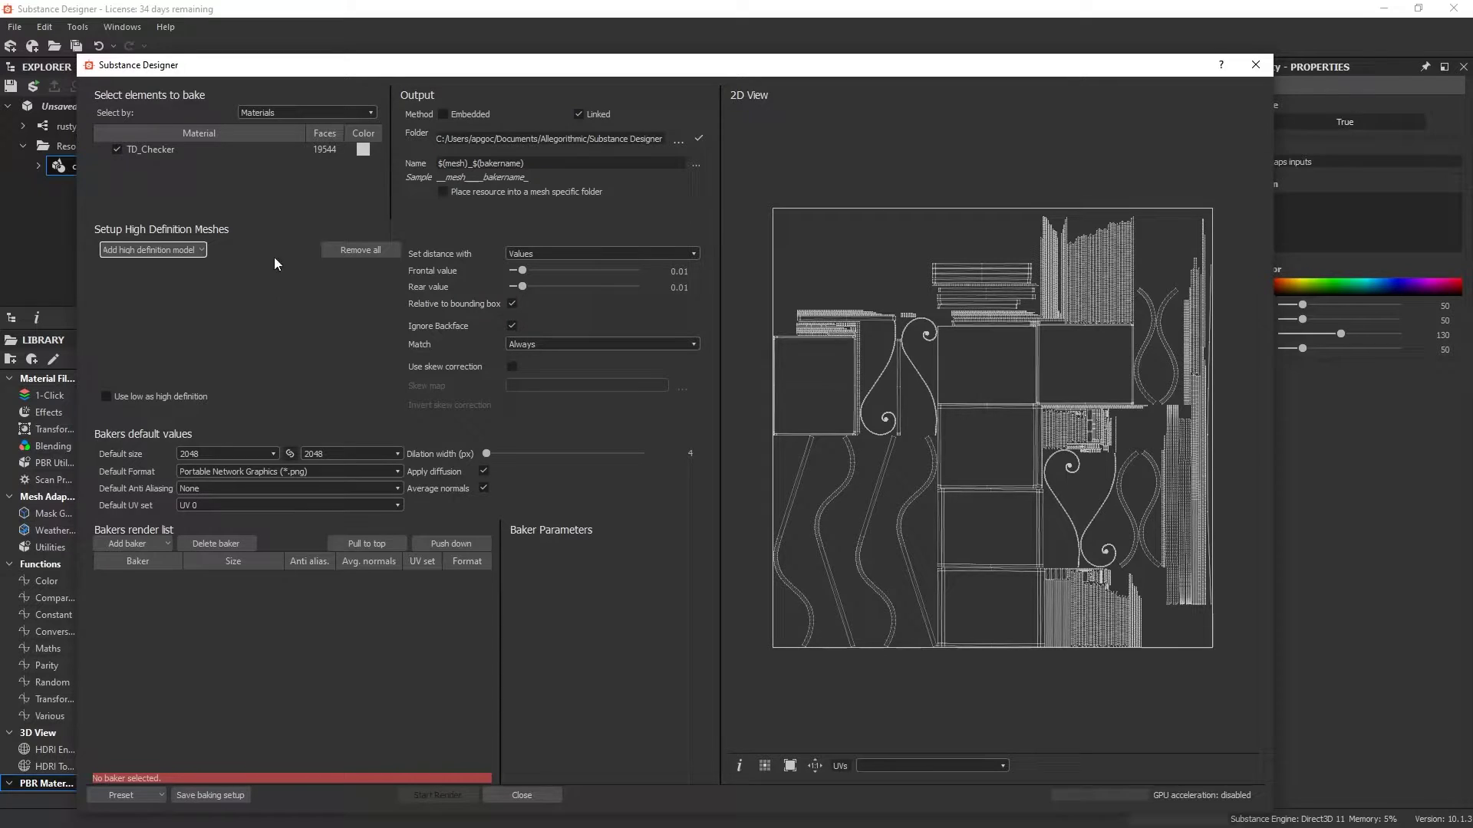
click(112, 397)
click(127, 543)
click(192, 248)
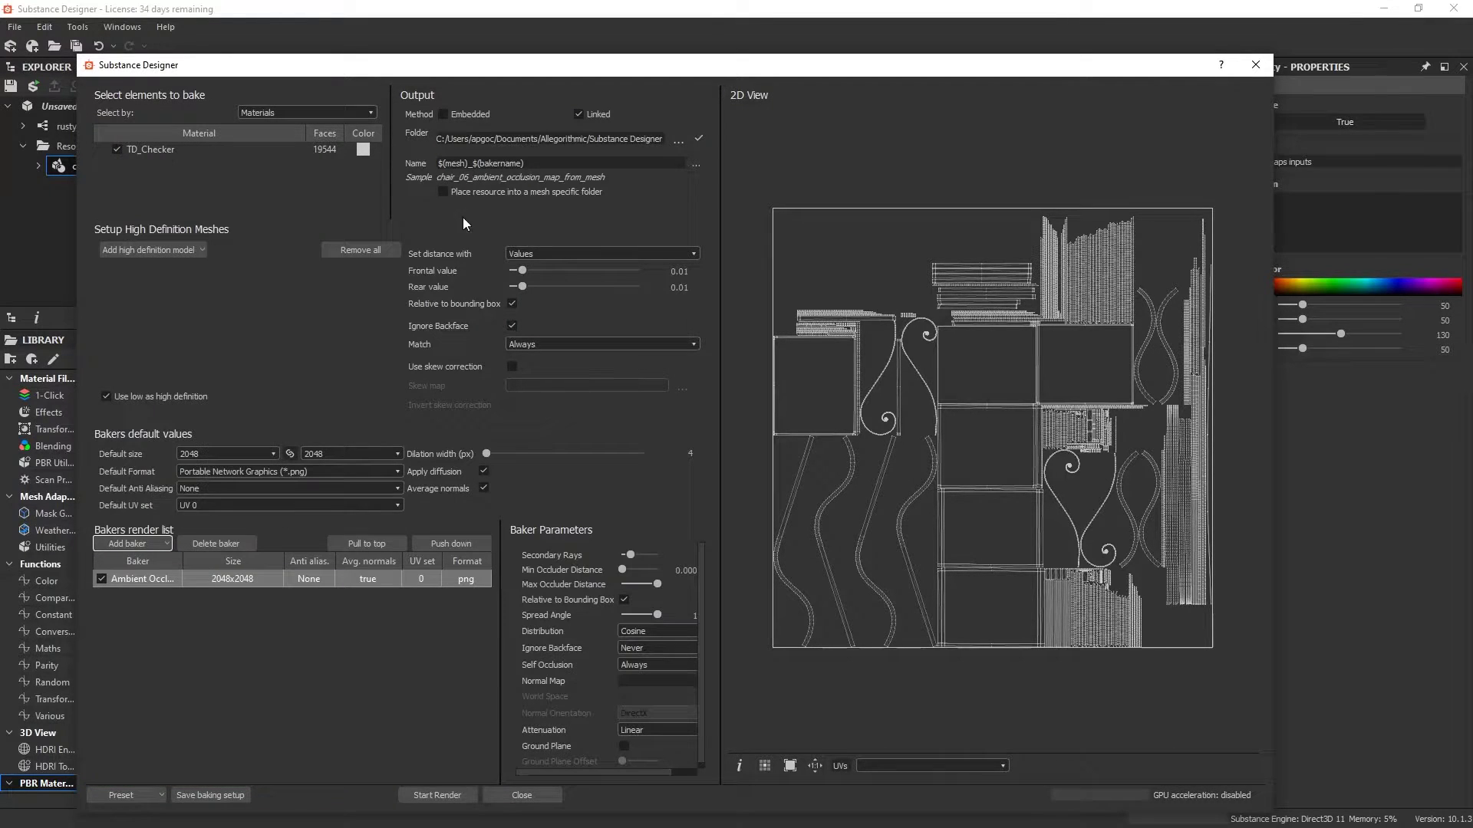
Set the bake output folder to the Desktop, render the ambient occlusion map, and close the baking window
click(678, 142)
click(154, 276)
click(836, 463)
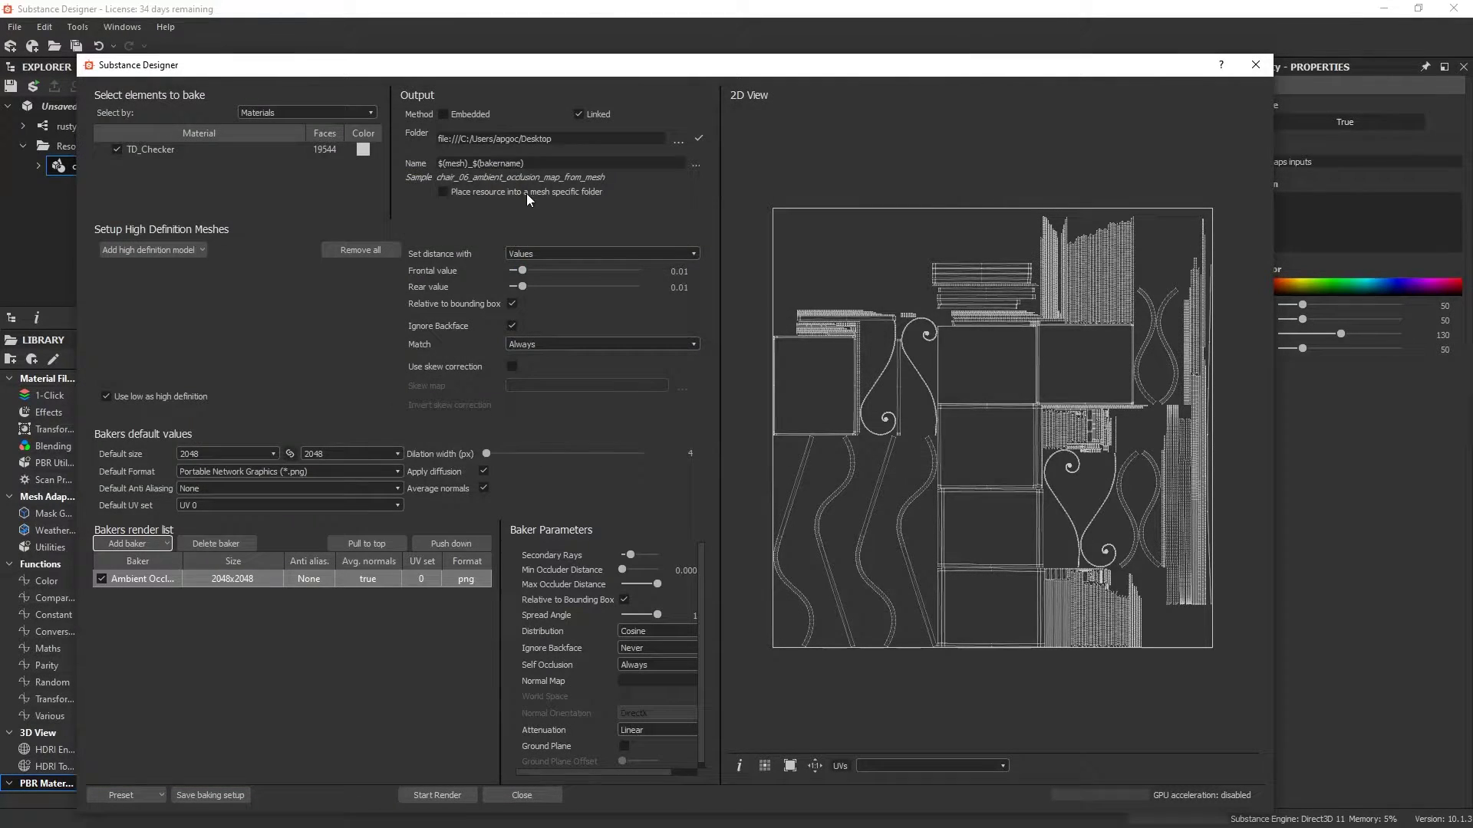
click(437, 794)
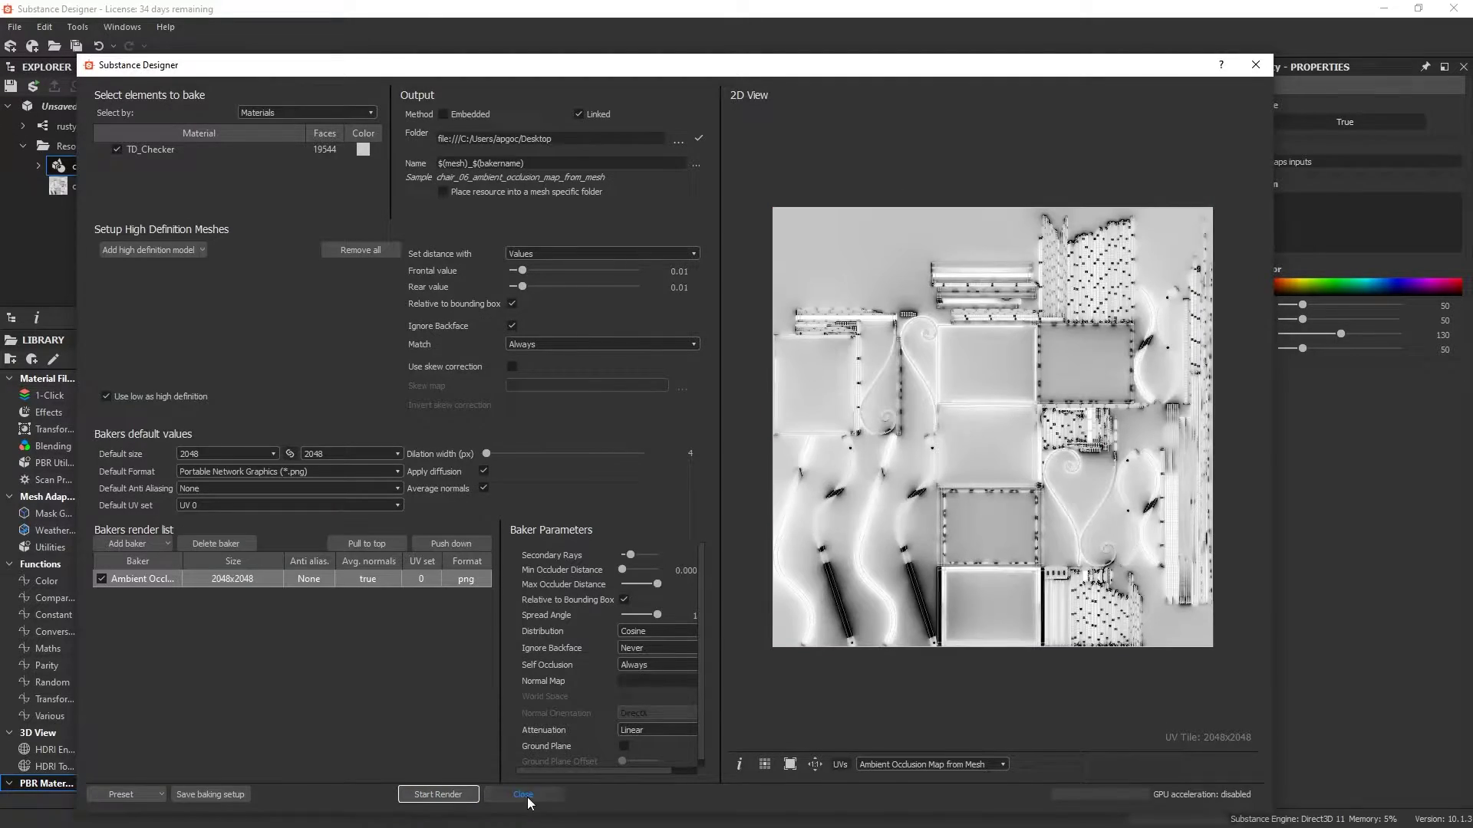
click(521, 794)
Place the baked ambient occlusion map in the graph as a bitmap and connect it to an inverted Levels node
middle_drag(699, 296, 681, 232)
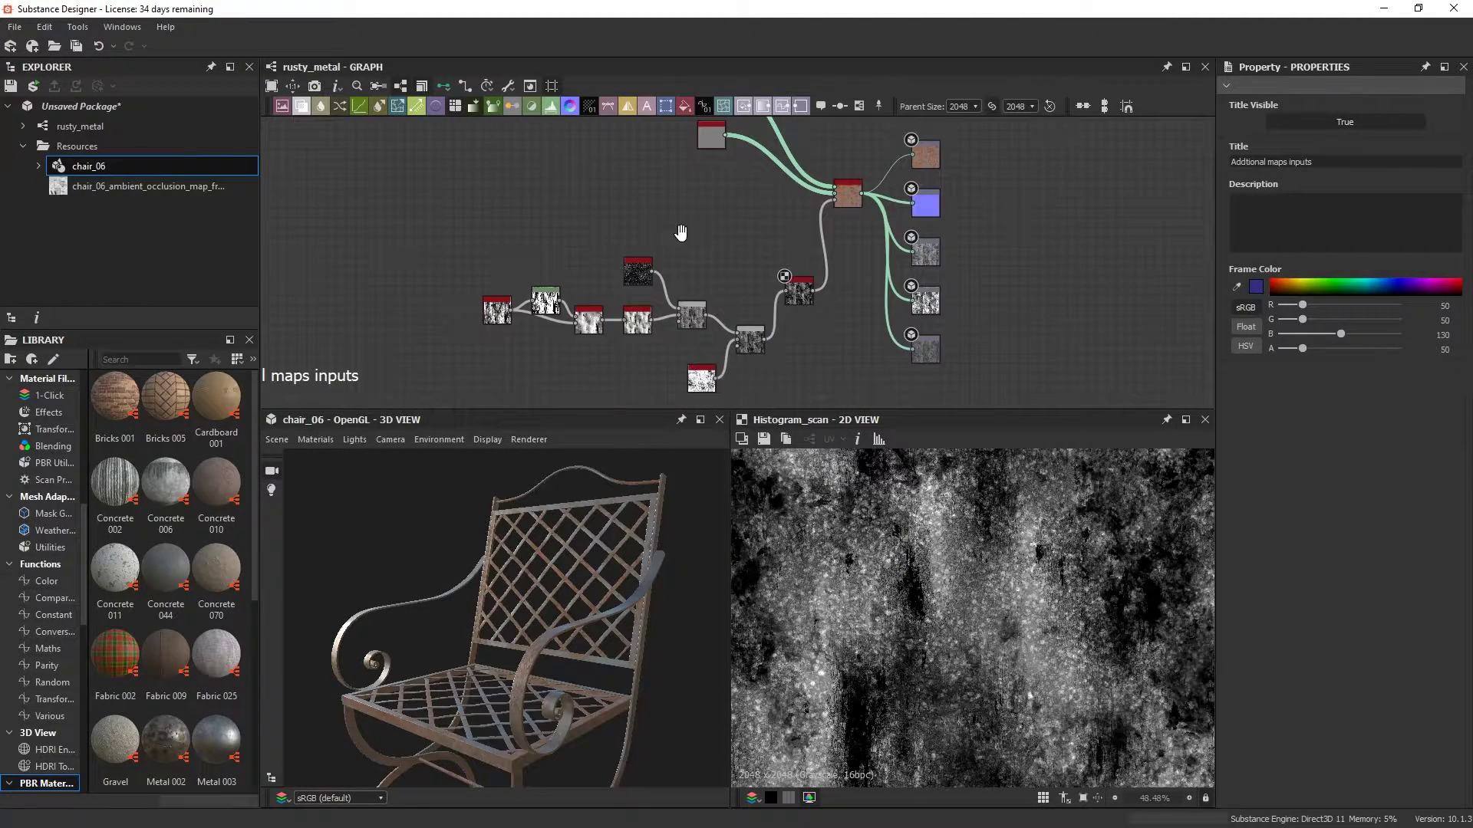
drag(128, 190, 477, 206)
scroll(562, 152, up, 3)
middle_drag(576, 269, 537, 260)
key(space)
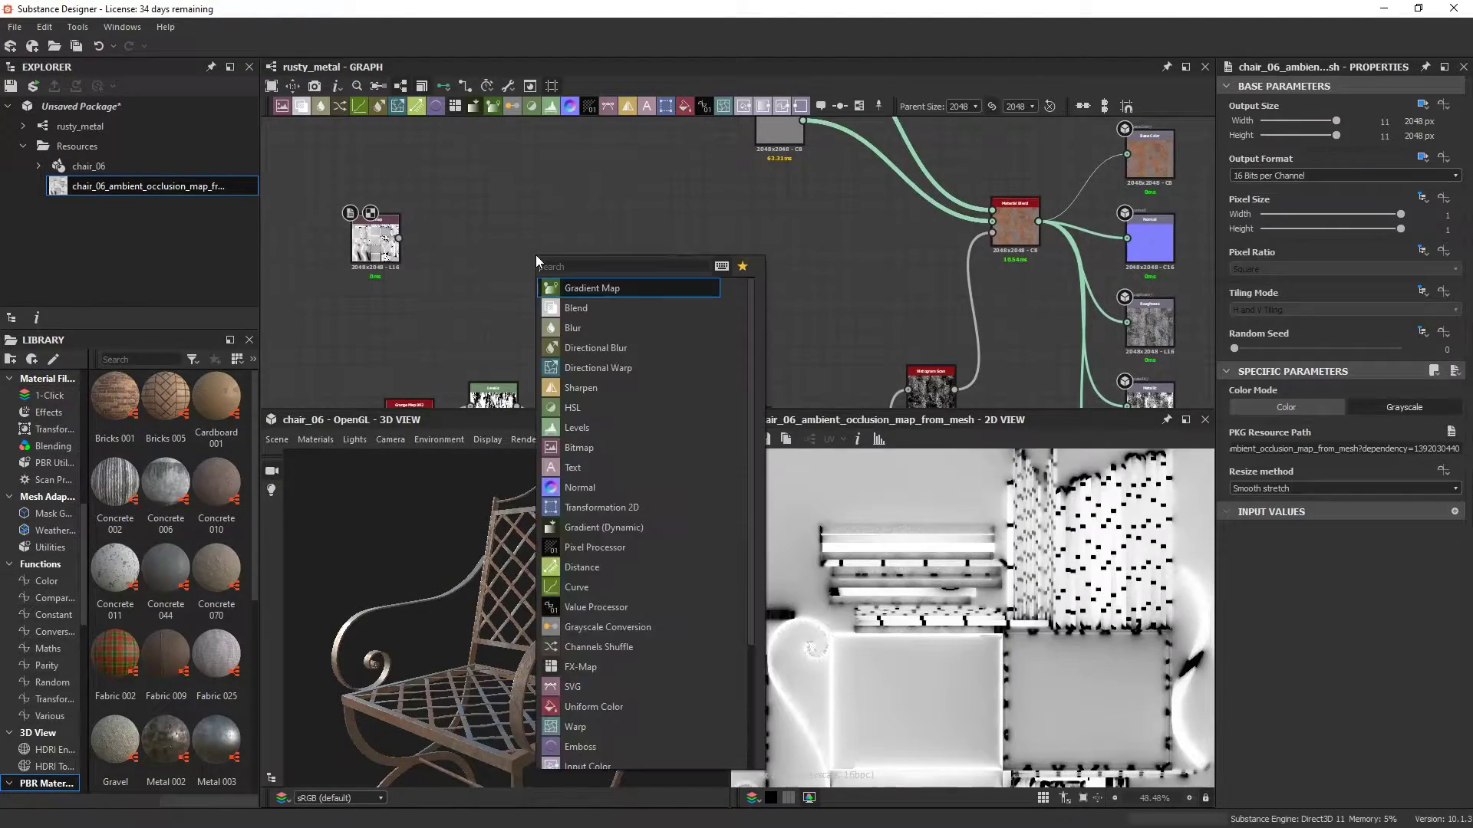
click(583, 428)
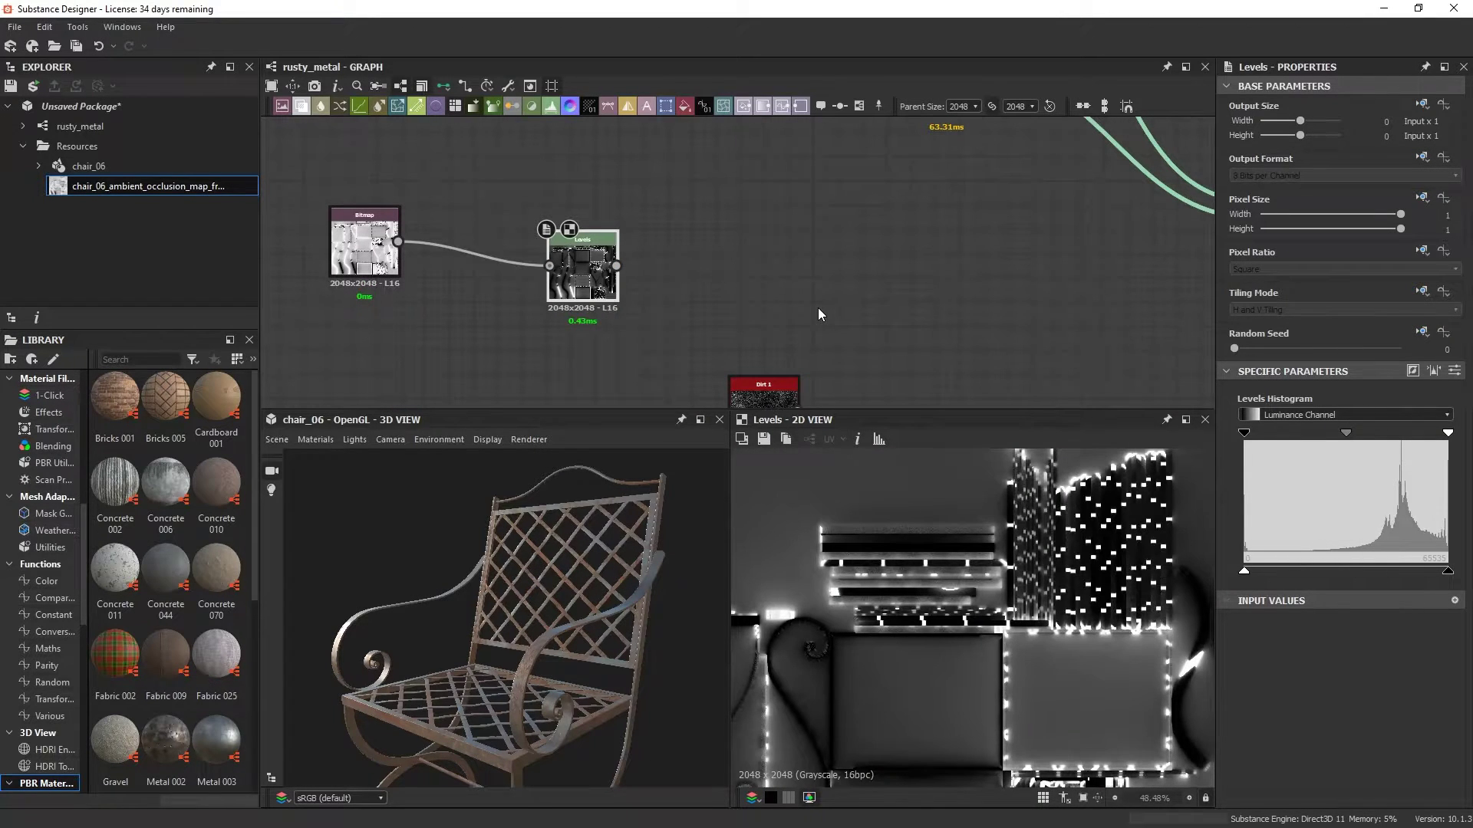
Add a Blend node beside the ambient occlusion Levels node and connect Levels to its foreground input
click(817, 307)
key(space)
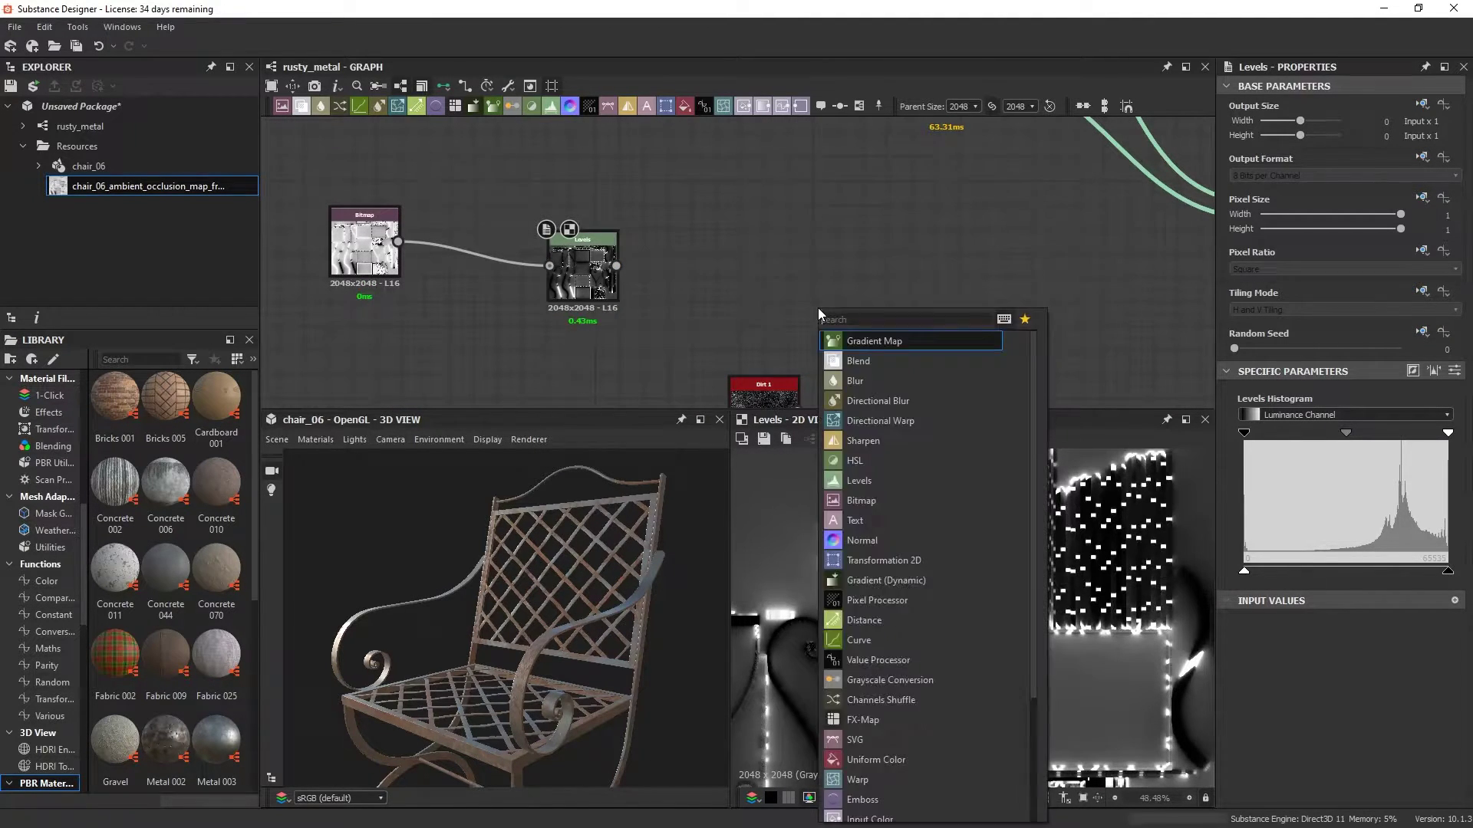
click(865, 359)
middle_drag(875, 353, 651, 310)
drag(359, 224, 479, 234)
drag(512, 234, 653, 246)
middle_drag(745, 270, 594, 222)
drag(524, 201, 597, 201)
middle_drag(613, 292, 553, 199)
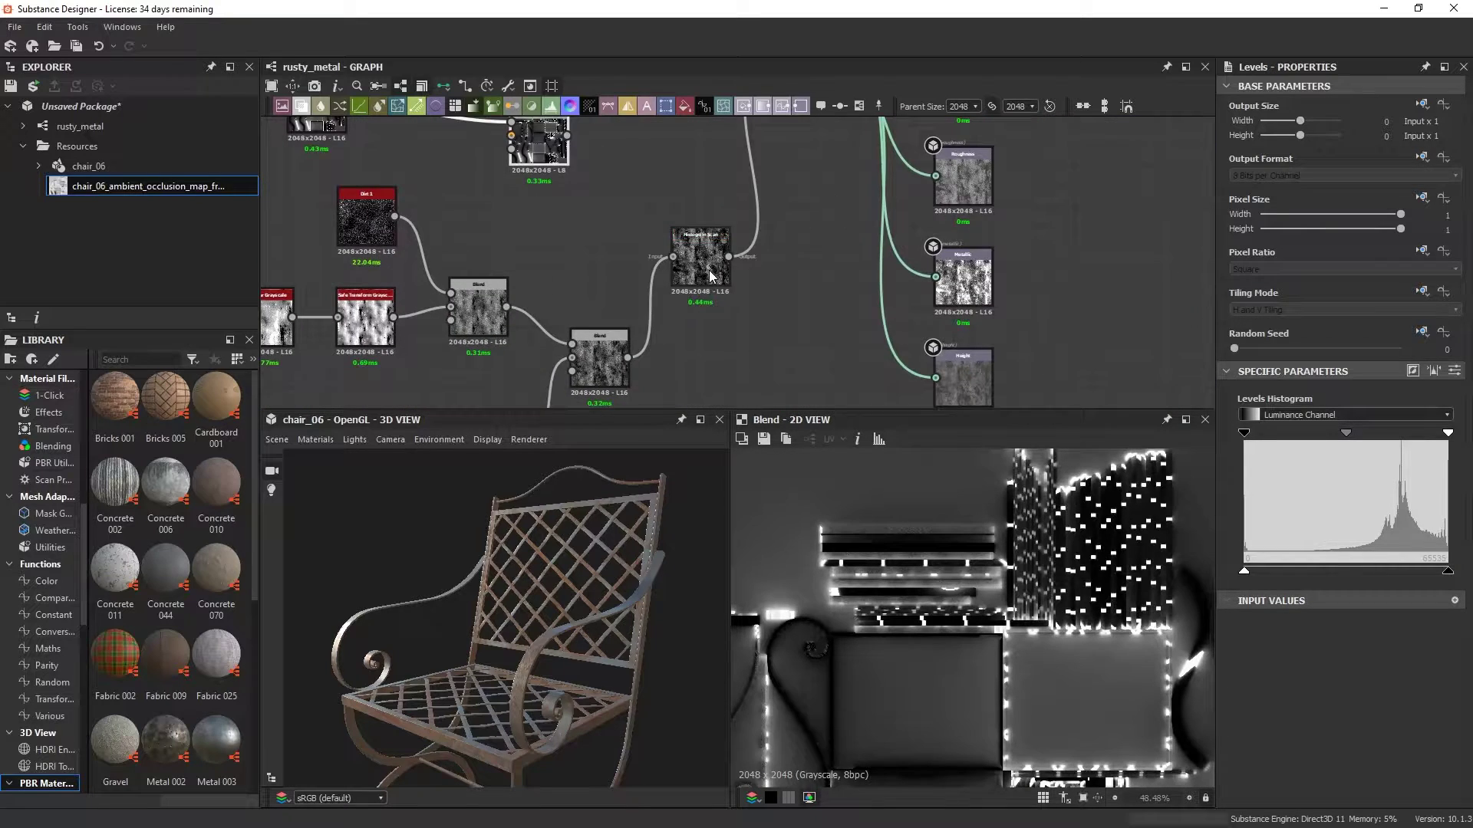
Connect the grunge Blend output to the new Blend's background input and set its blending mode to Multiply
scroll(599, 344, up, 3)
drag(598, 362, 502, 140)
scroll(613, 330, down, 2)
double_click(541, 214)
scroll(913, 629, up, 5)
click(1342, 446)
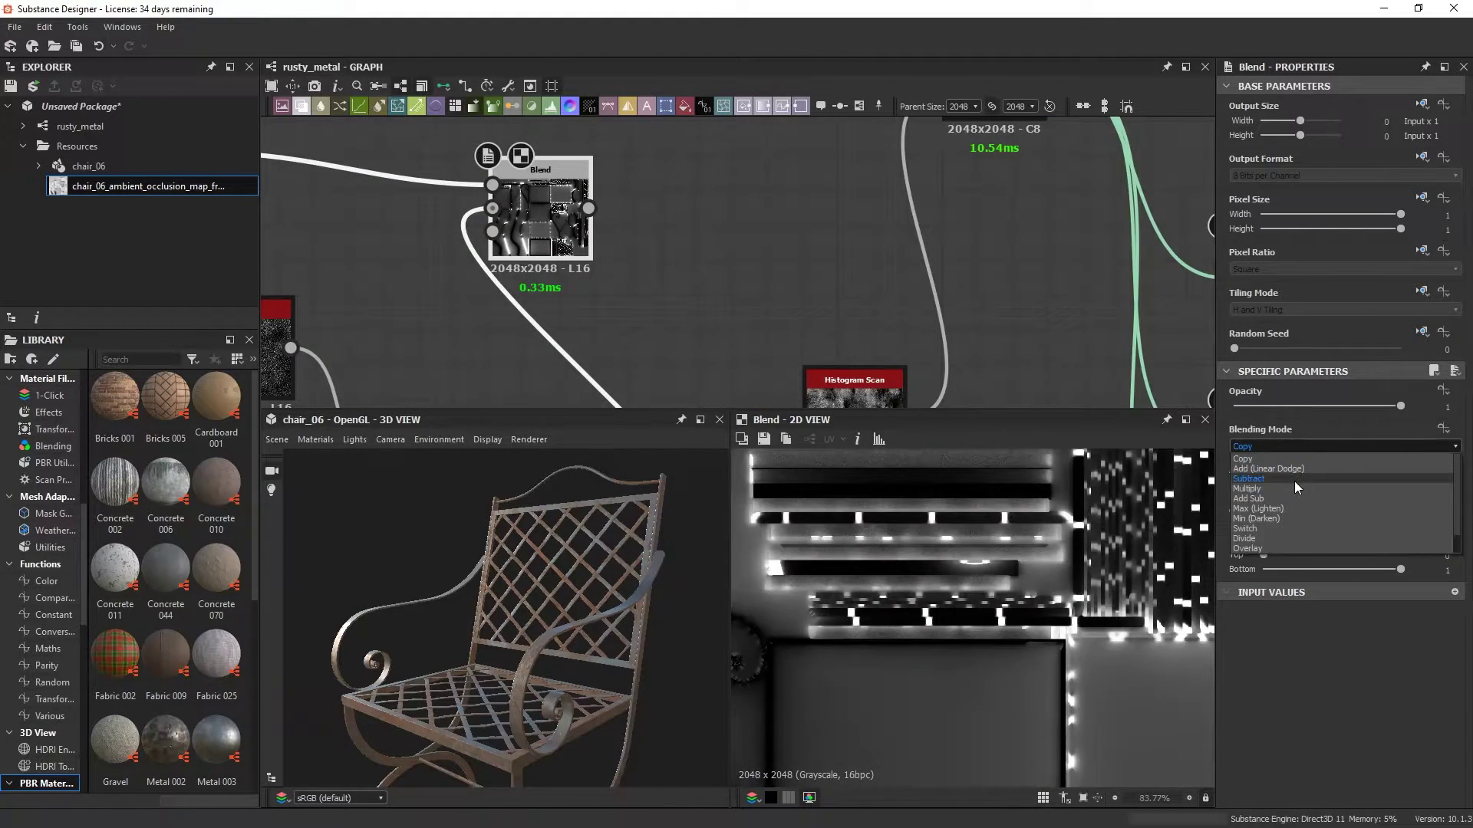
click(1295, 483)
Connect the Multiply Blend output to the Histogram Scan so it replaces the unmasked grunge, and check the chair
scroll(858, 528, down, 6)
scroll(590, 196, down, 3)
middle_drag(590, 203, 522, 155)
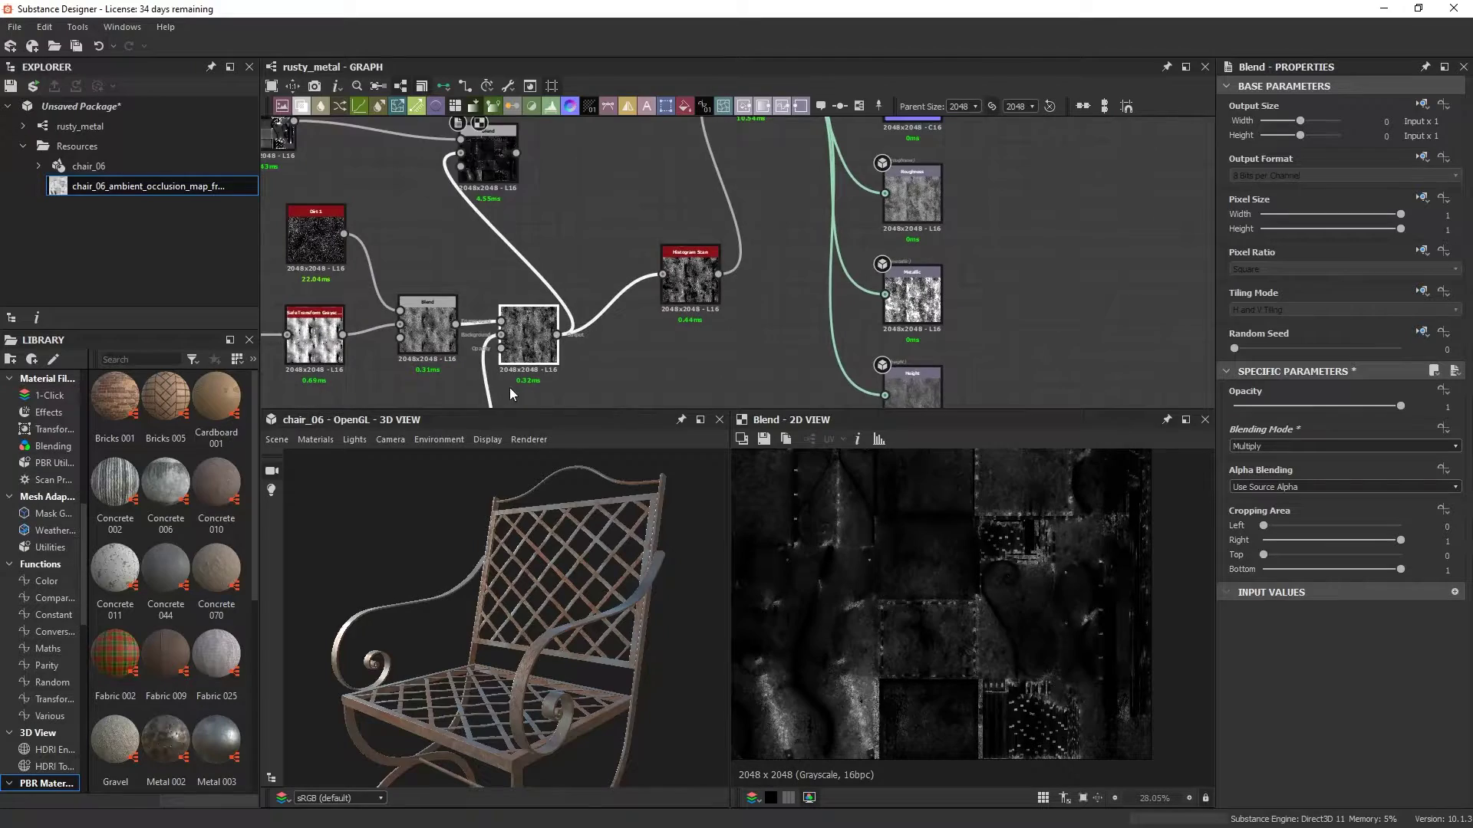
scroll(529, 184, up, 2)
drag(535, 227, 672, 316)
middle_drag(683, 269, 617, 380)
scroll(675, 253, down, 3)
scroll(493, 626, up, 5)
drag(493, 627, 512, 675)
middle_drag(672, 346, 710, 299)
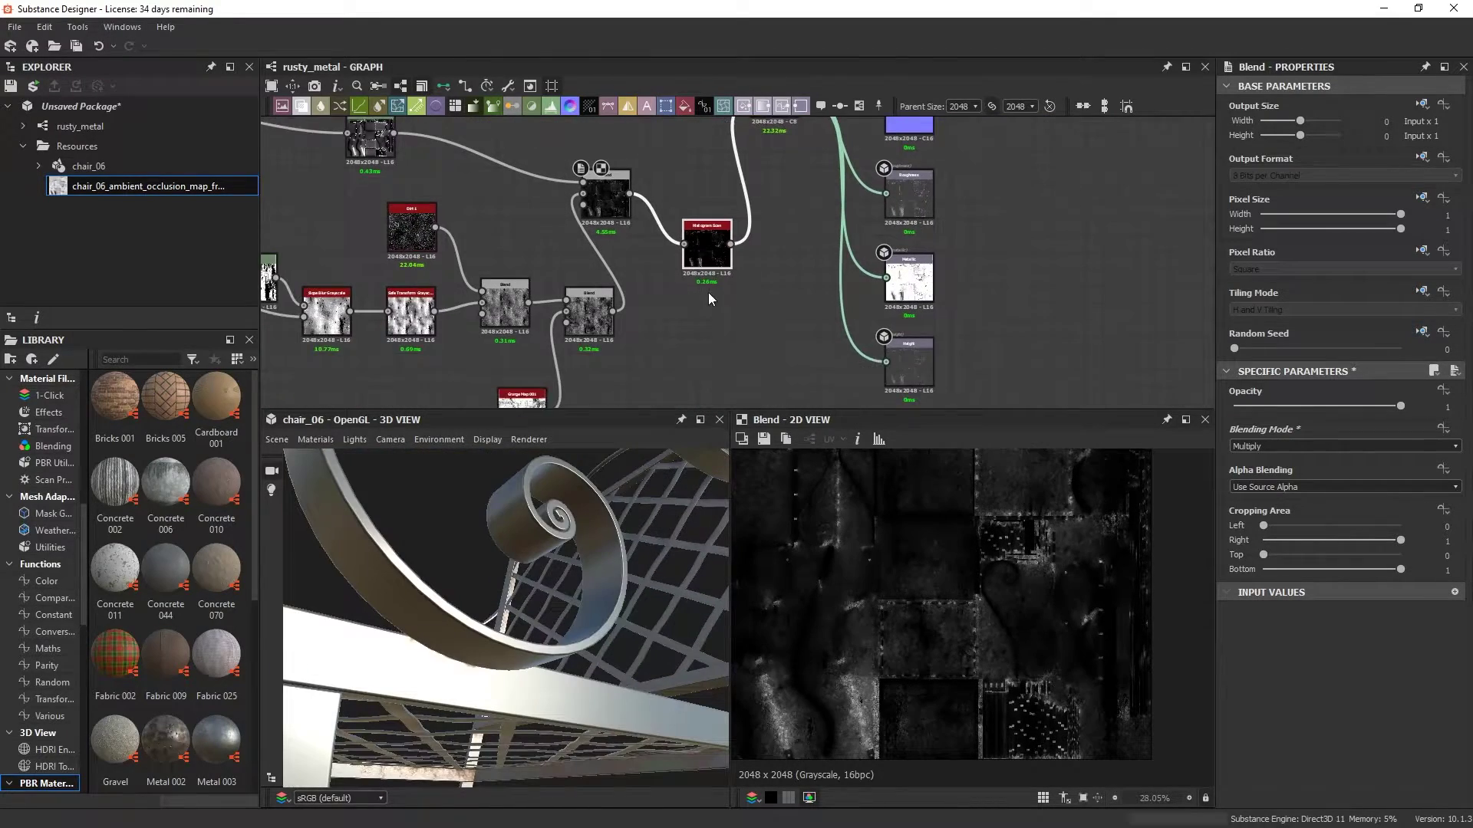
Set the Histogram Scan position to 0.84 and inspect the rust on the chair
scroll(720, 229, up, 2)
click(715, 274)
scroll(1304, 659, down, 3)
drag(1377, 697, 1374, 697)
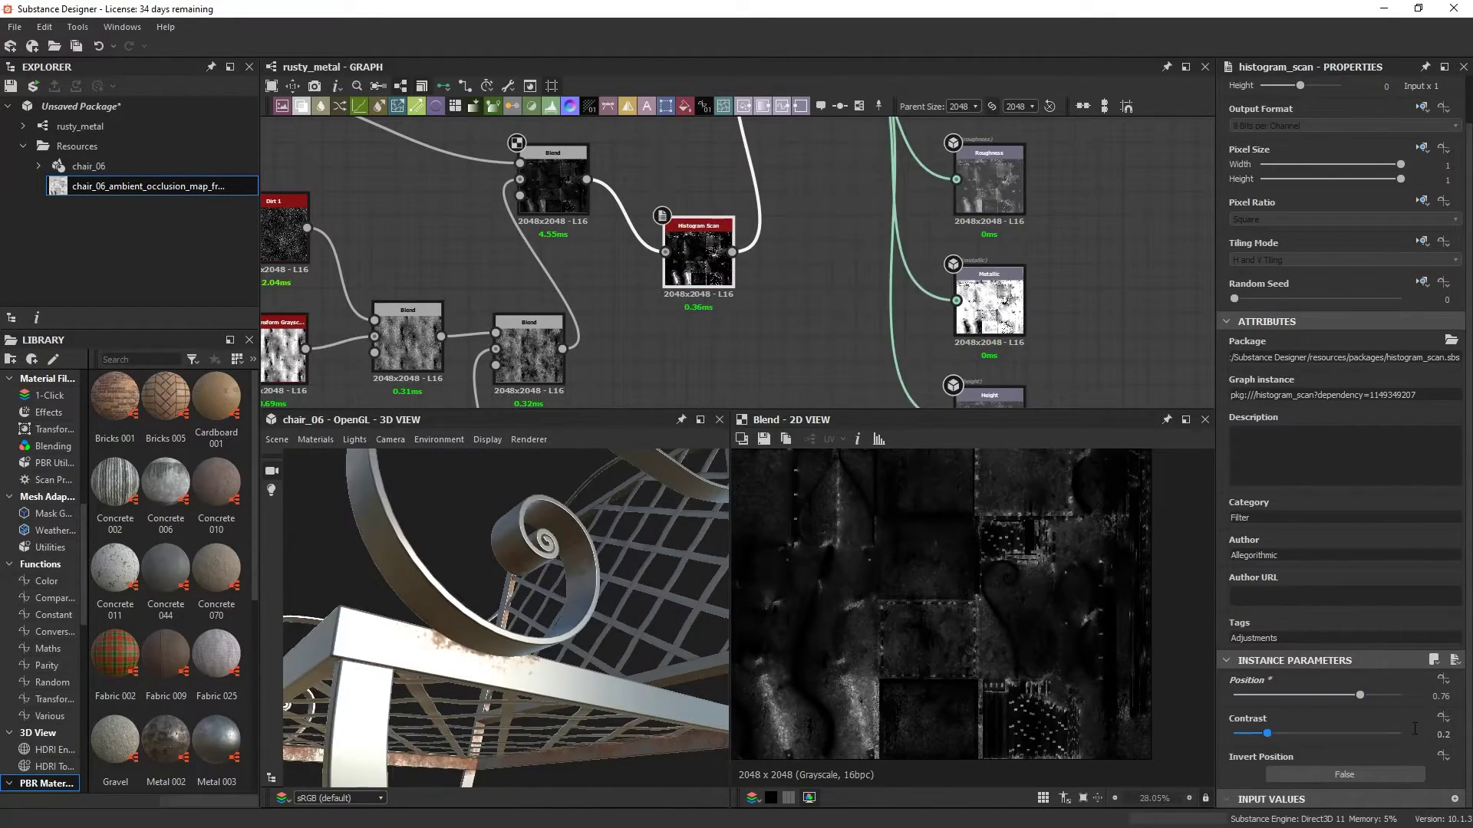
mouse_move(559, 614)
mouse_down()
mouse_move(471, 661)
mouse_move(436, 505)
mouse_move(484, 657)
mouse_move(537, 606)
mouse_move(471, 602)
mouse_move(578, 608)
mouse_move(571, 623)
mouse_up()
scroll(781, 243, down, 3)
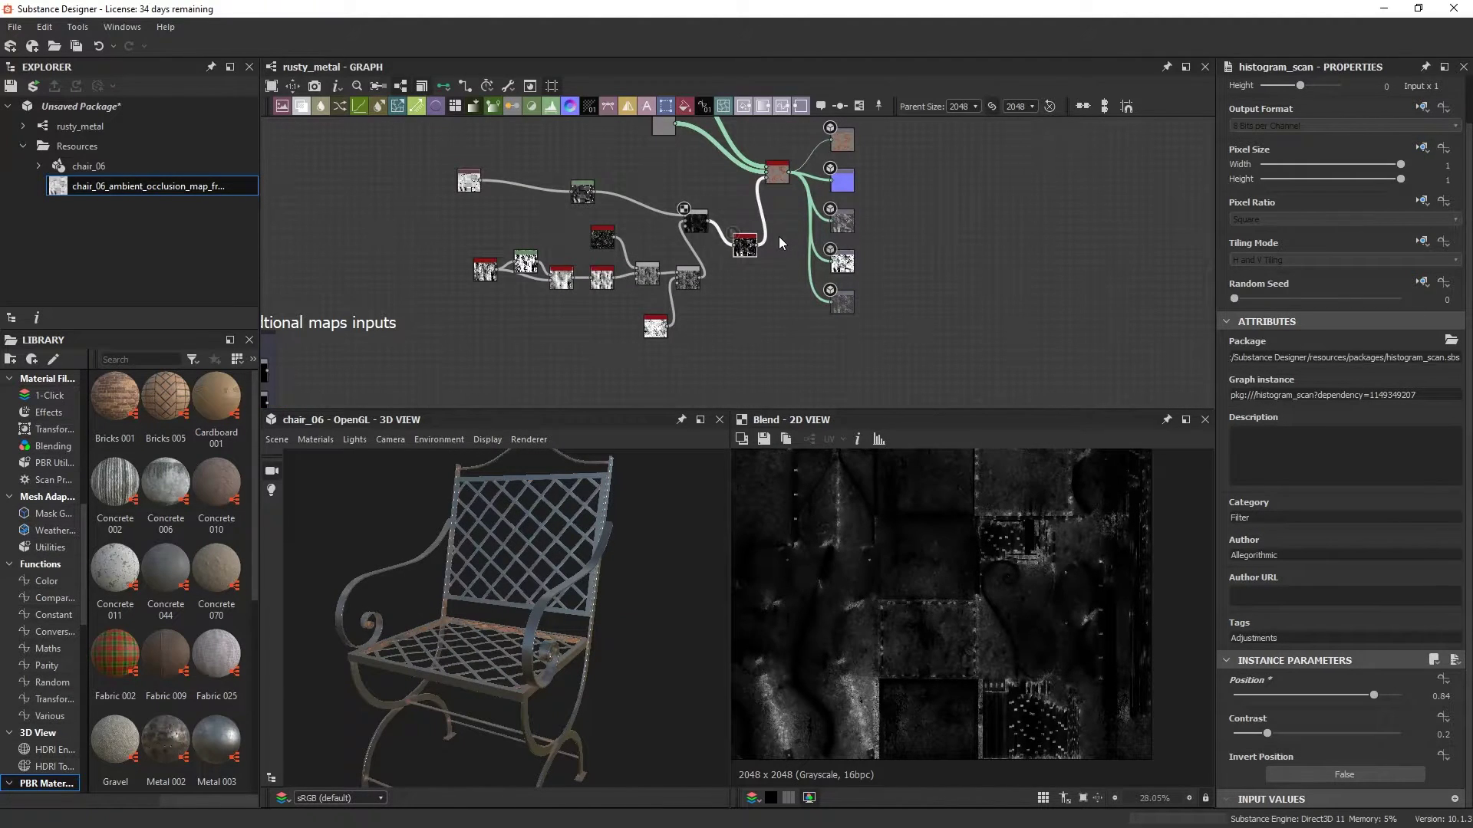
Move the Histogram Scan node farther from the Blend and add a Switch Grayscale node in the gap
scroll(780, 243, up, 5)
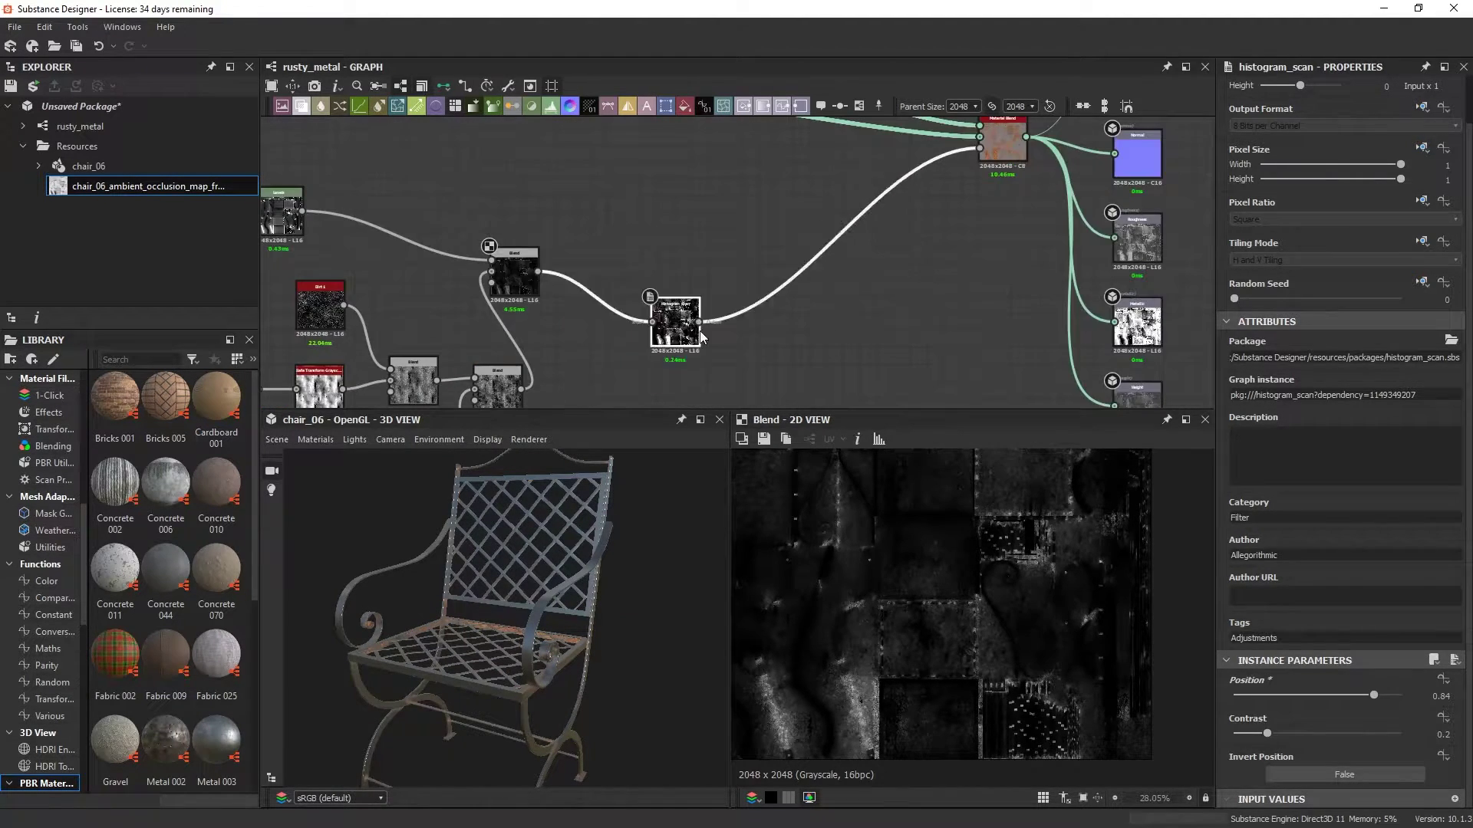
drag(675, 303, 790, 299)
key(space)
text(swit)
key(Down)
key(Return)
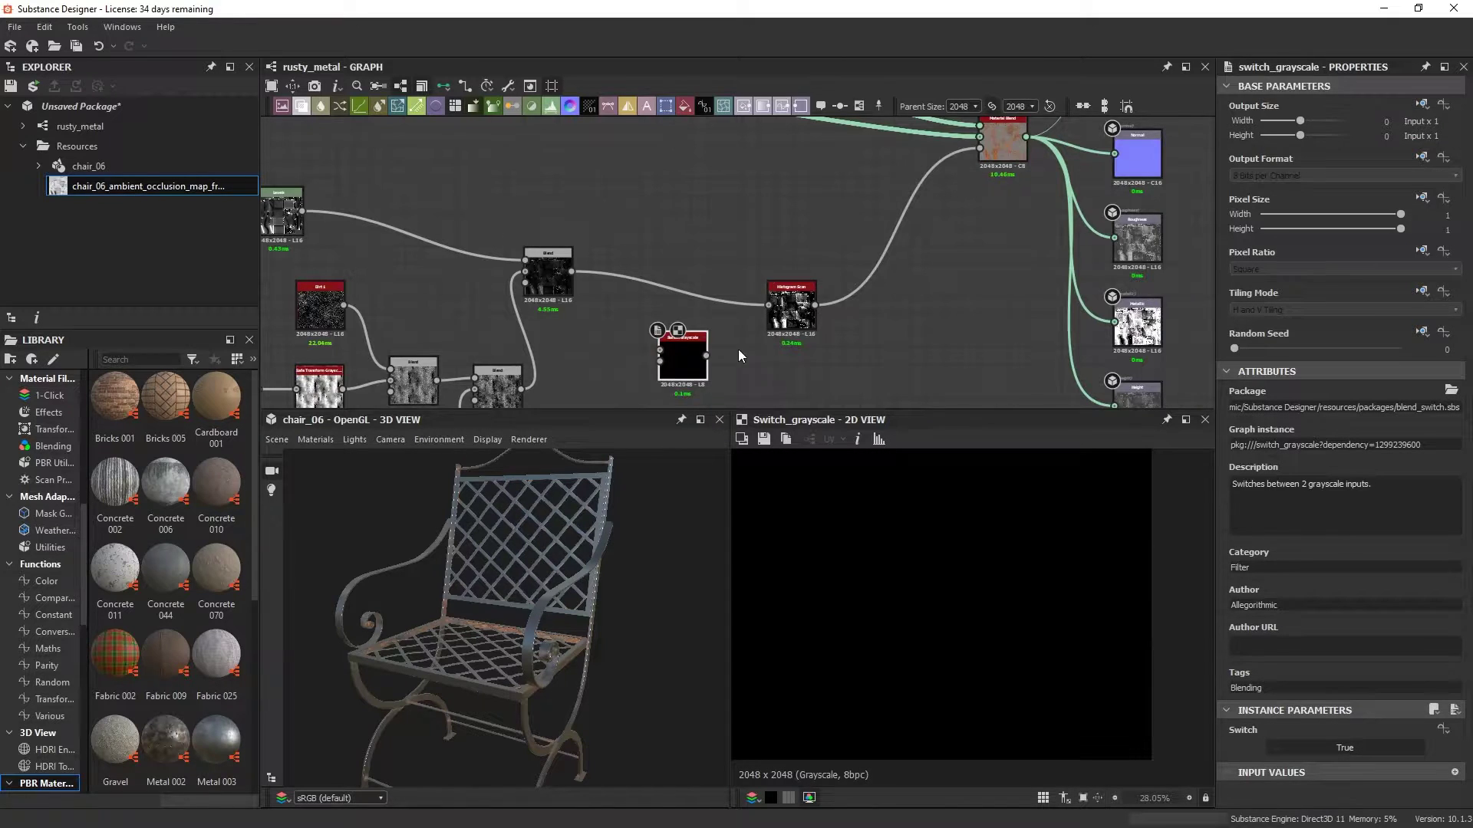
Wire the masked Blend to Input 1 and the grunge Blend to Input 2 of Switch Grayscale, feeding the Histogram Scan
scroll(614, 323, up, 4)
drag(532, 213, 681, 286)
middle_drag(681, 285, 599, 284)
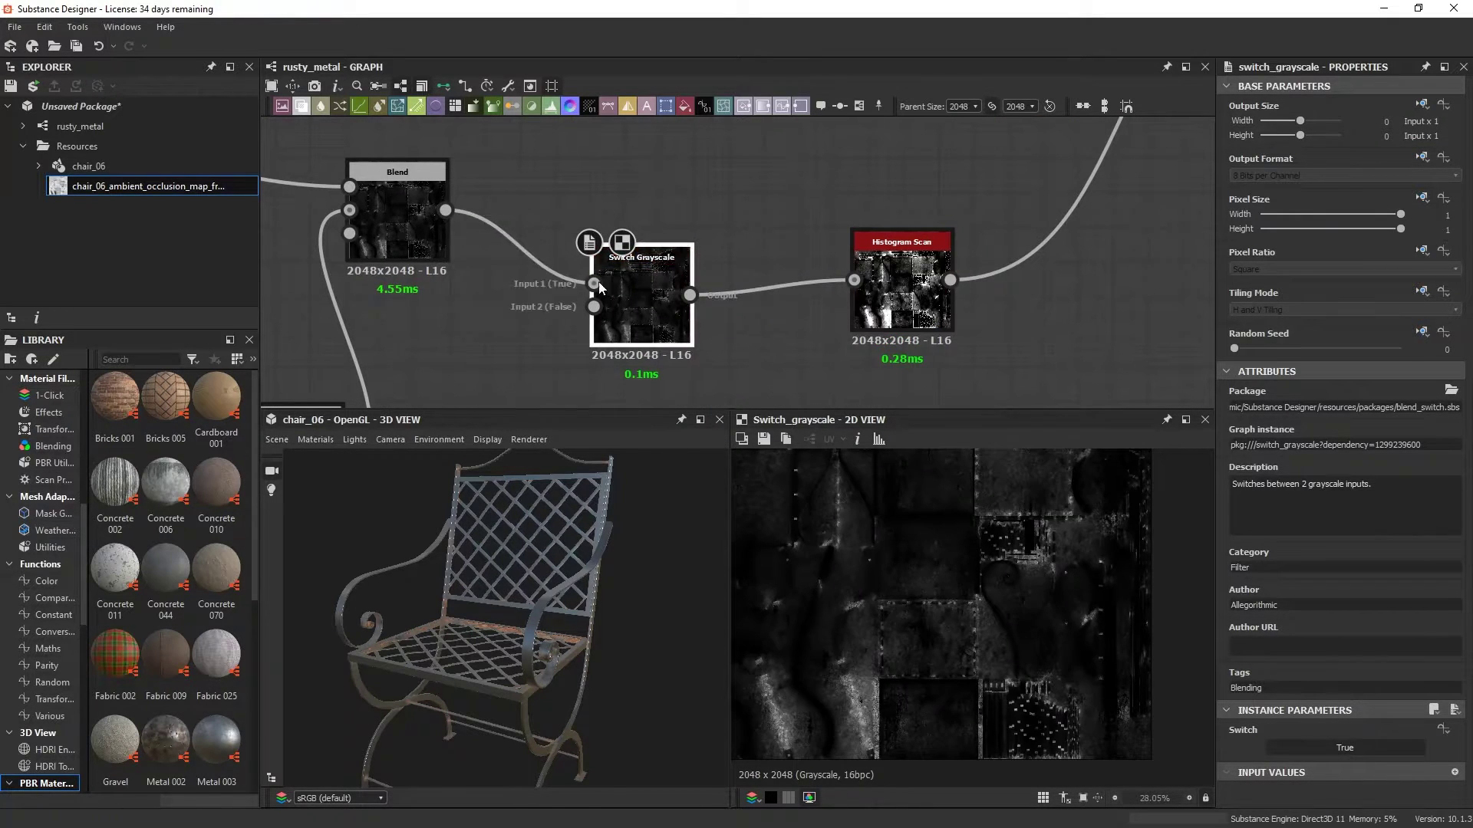
scroll(442, 376, down, 2)
drag(458, 351, 666, 226)
middle_drag(666, 227, 611, 245)
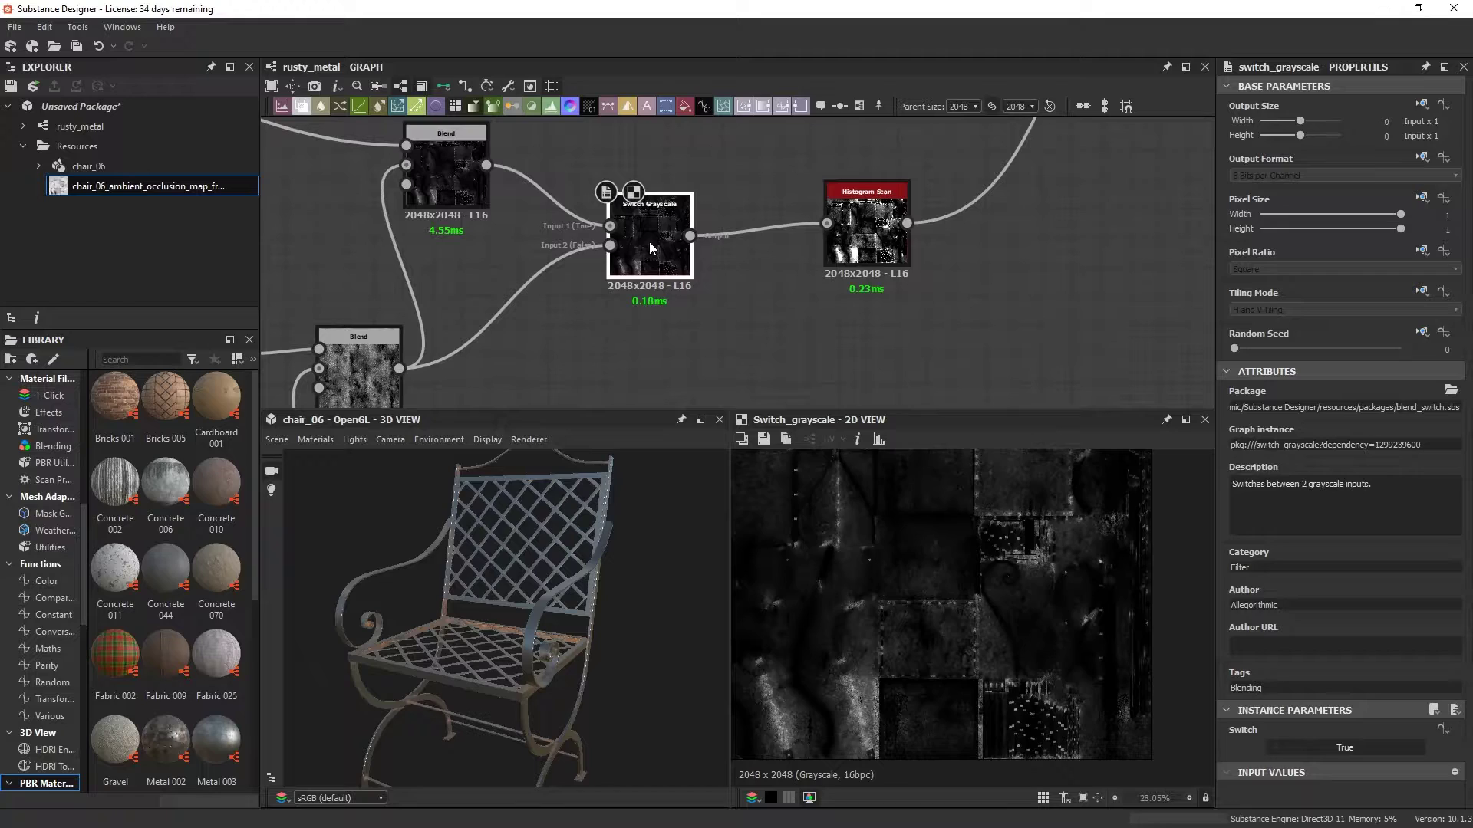
Toggle the Switch Grayscale between True and False to compare the masked and unmasked results
click(1292, 747)
click(1292, 747)
click(1292, 747)
click(1292, 747)
scroll(642, 182, down, 1)
scroll(729, 279, down, 3)
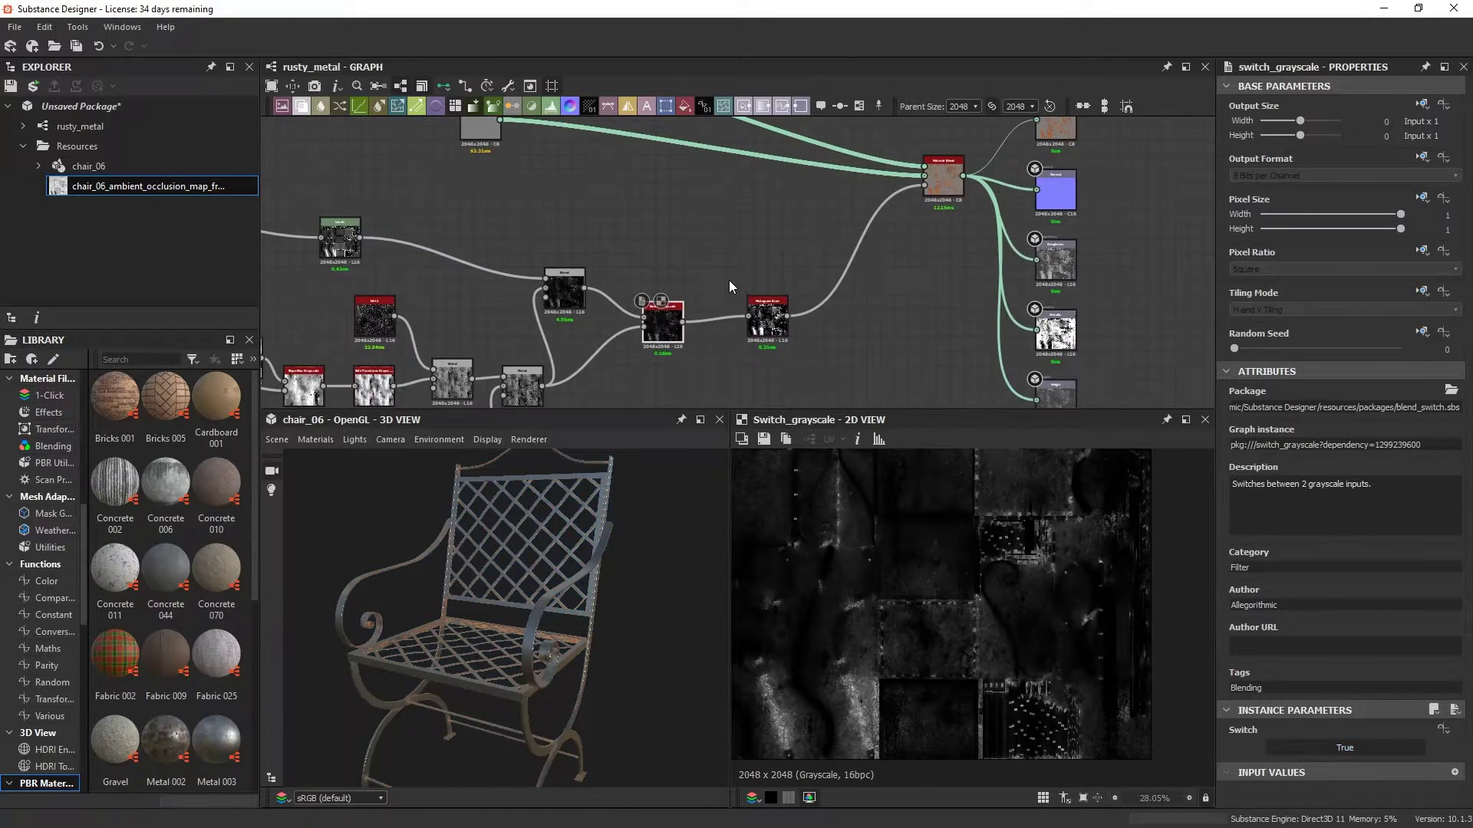
Expose the Switch parameter and the Histogram Scan's Position and Contrast as graph inputs, naming the latter two rust_amount and rust_contrast
scroll(760, 282, up, 5)
scroll(760, 282, down, 5)
middle_drag(945, 296, 727, 201)
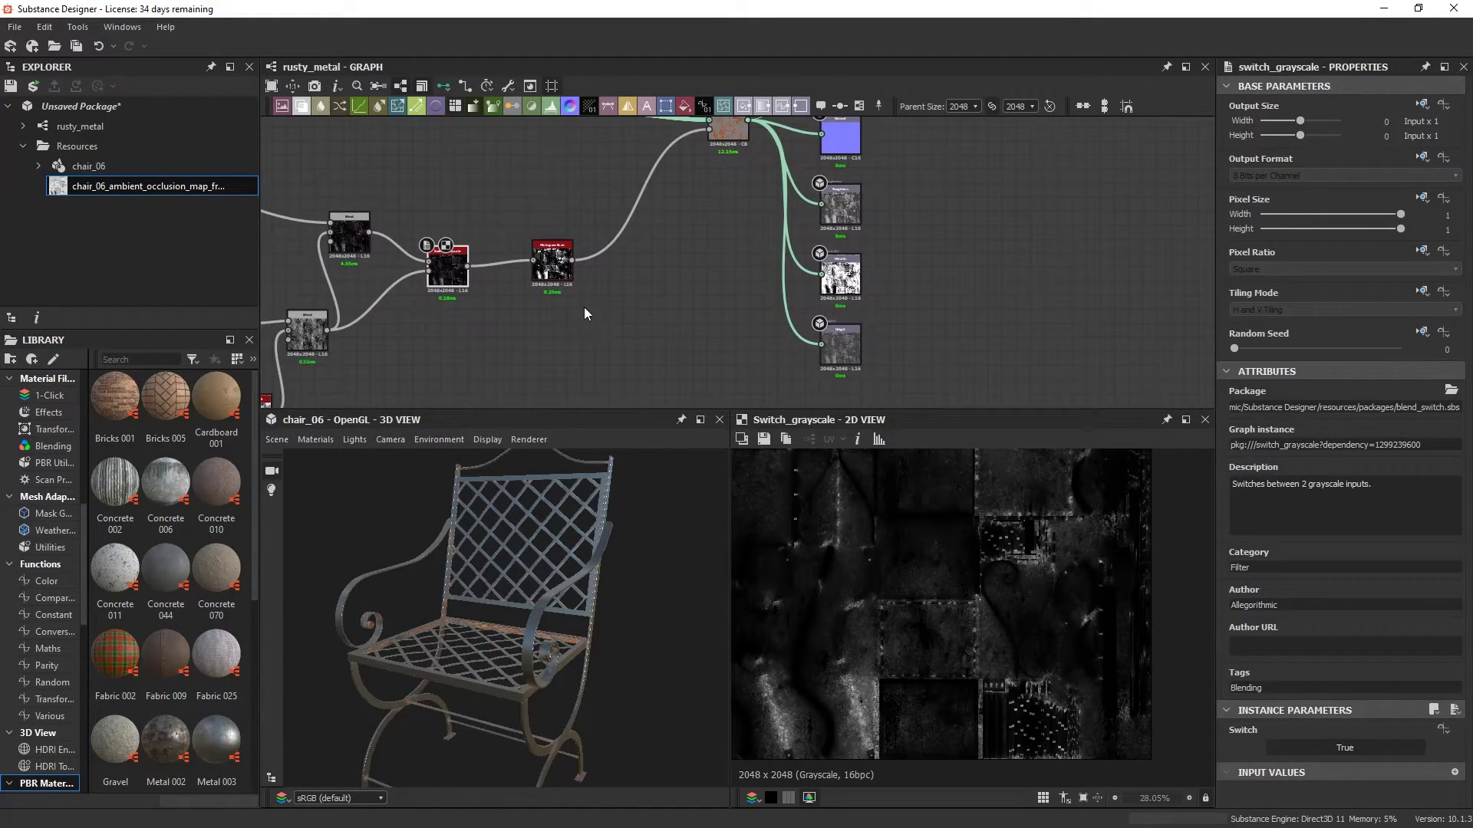
middle_drag(703, 290, 887, 359)
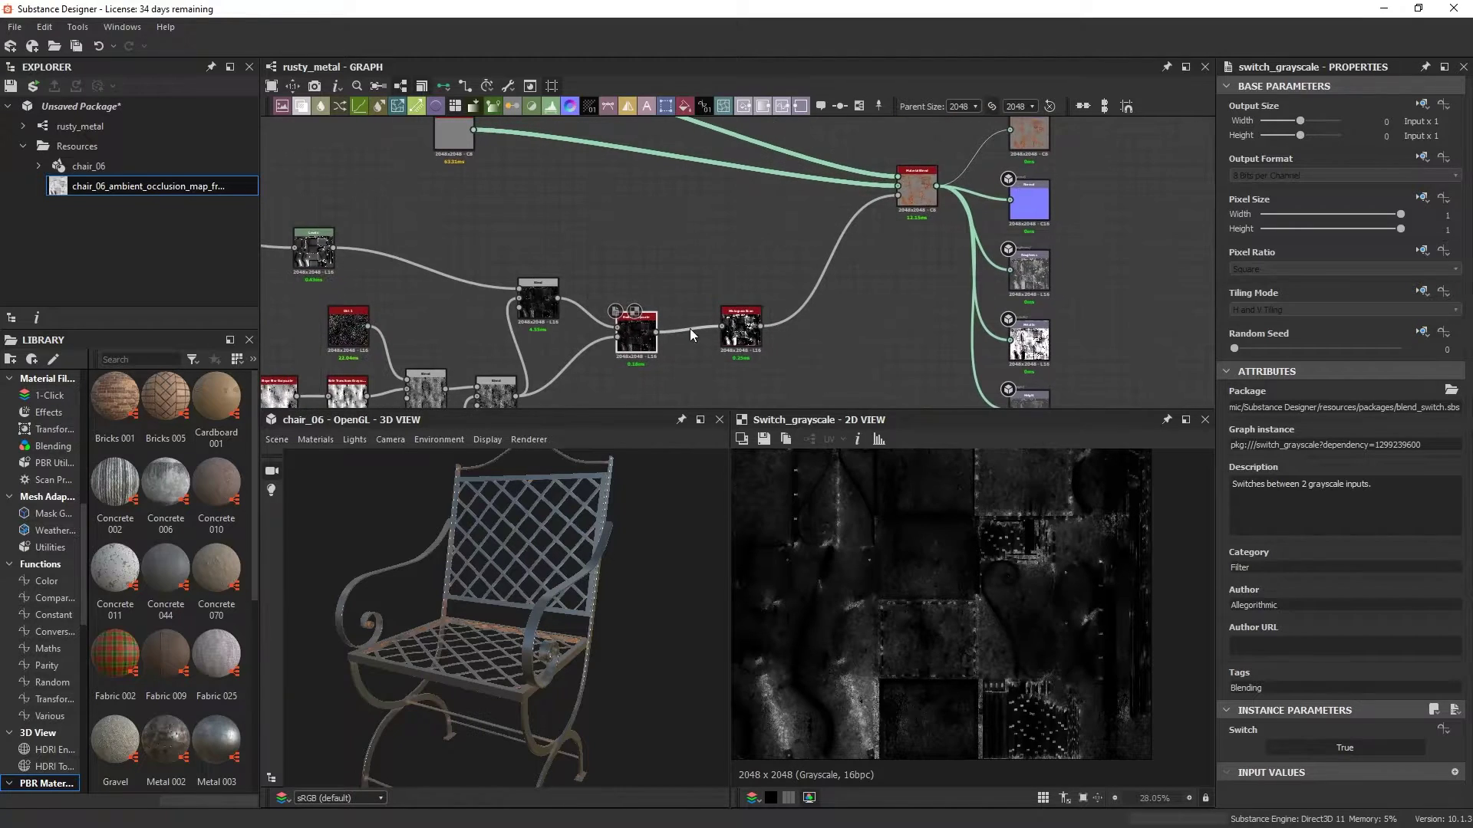
scroll(774, 365, up, 3)
middle_drag(775, 365, 752, 325)
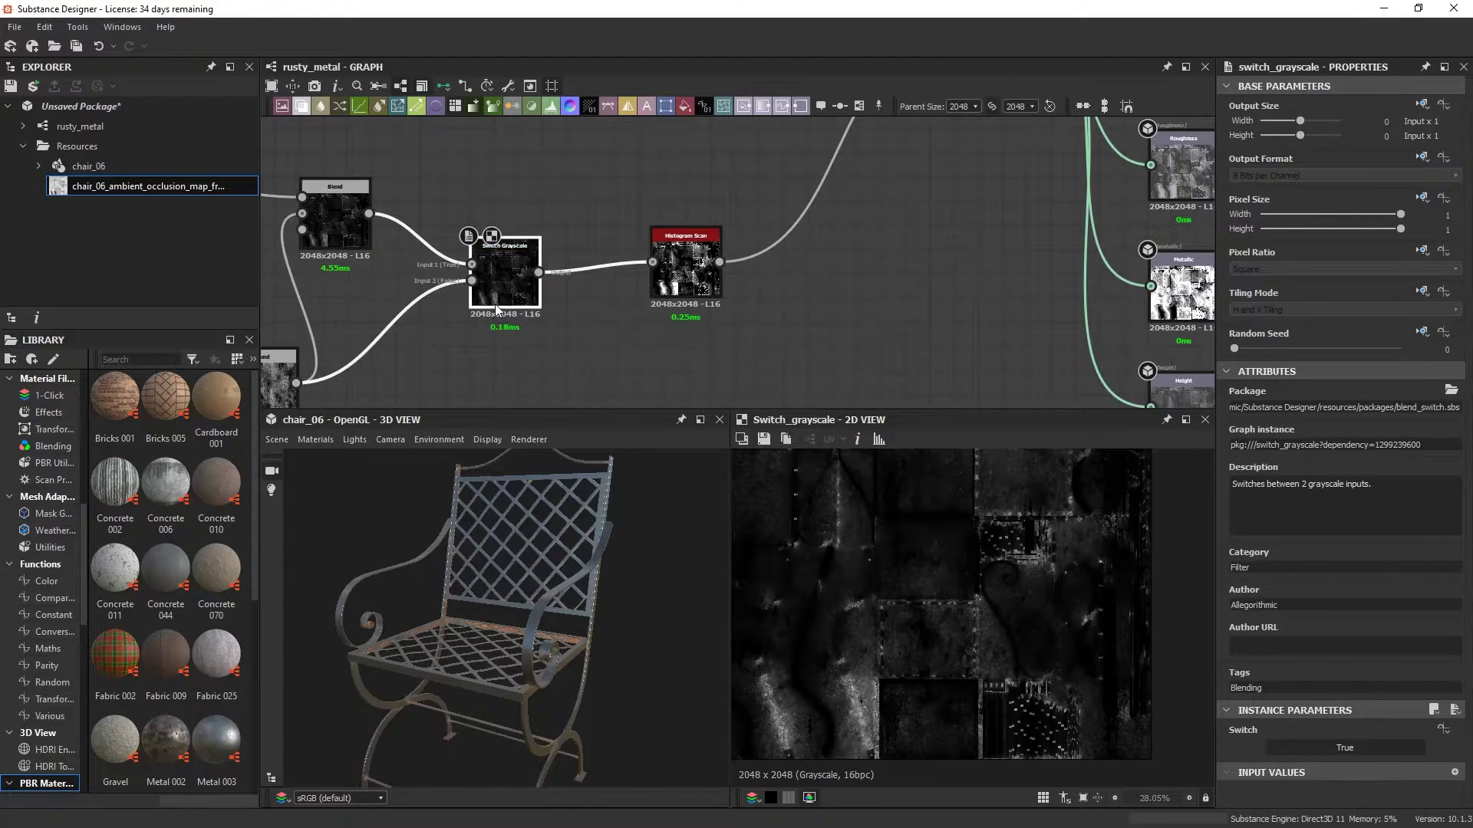
click(1382, 762)
click(776, 412)
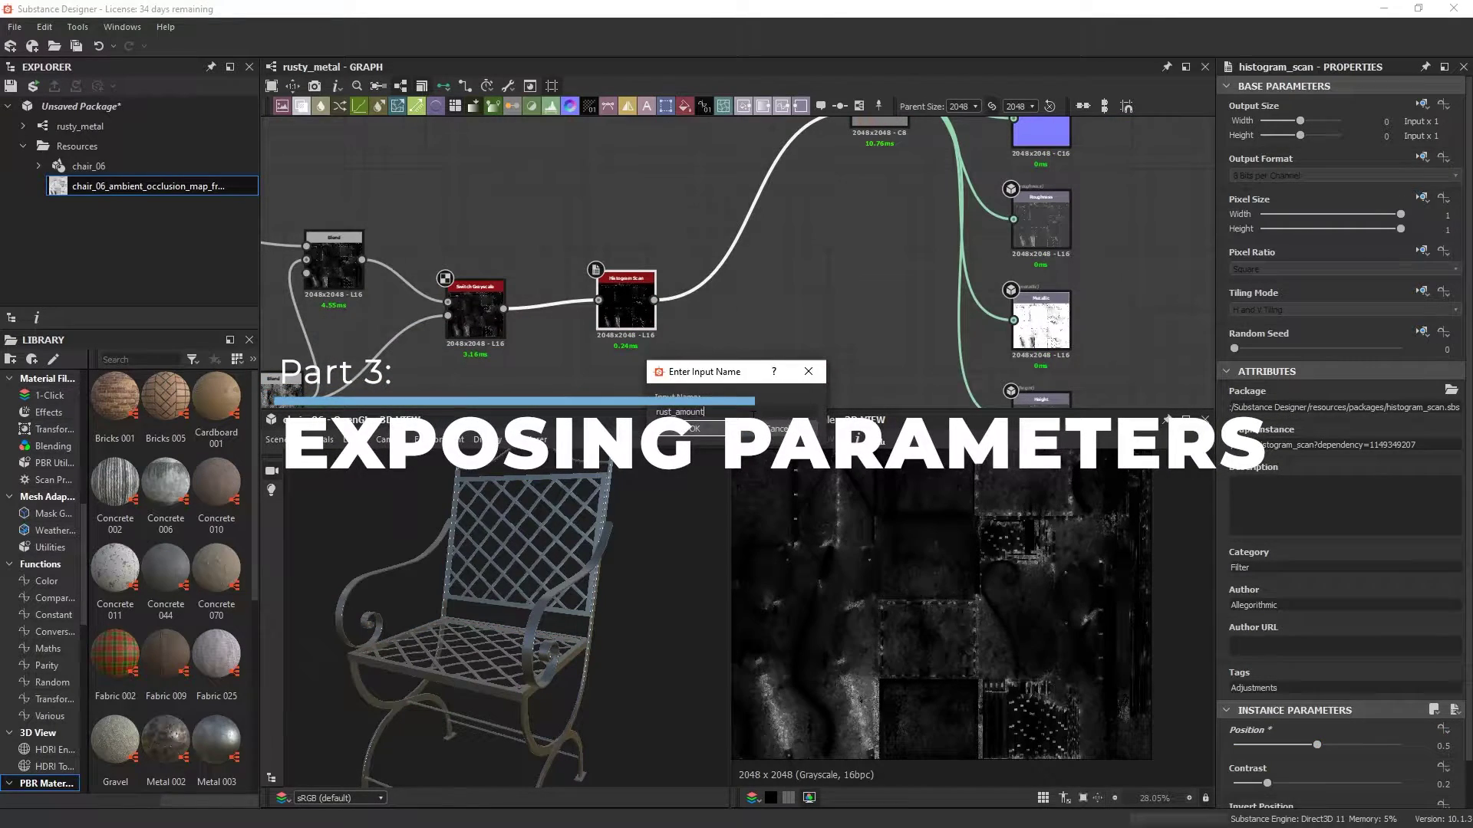
key(Return)
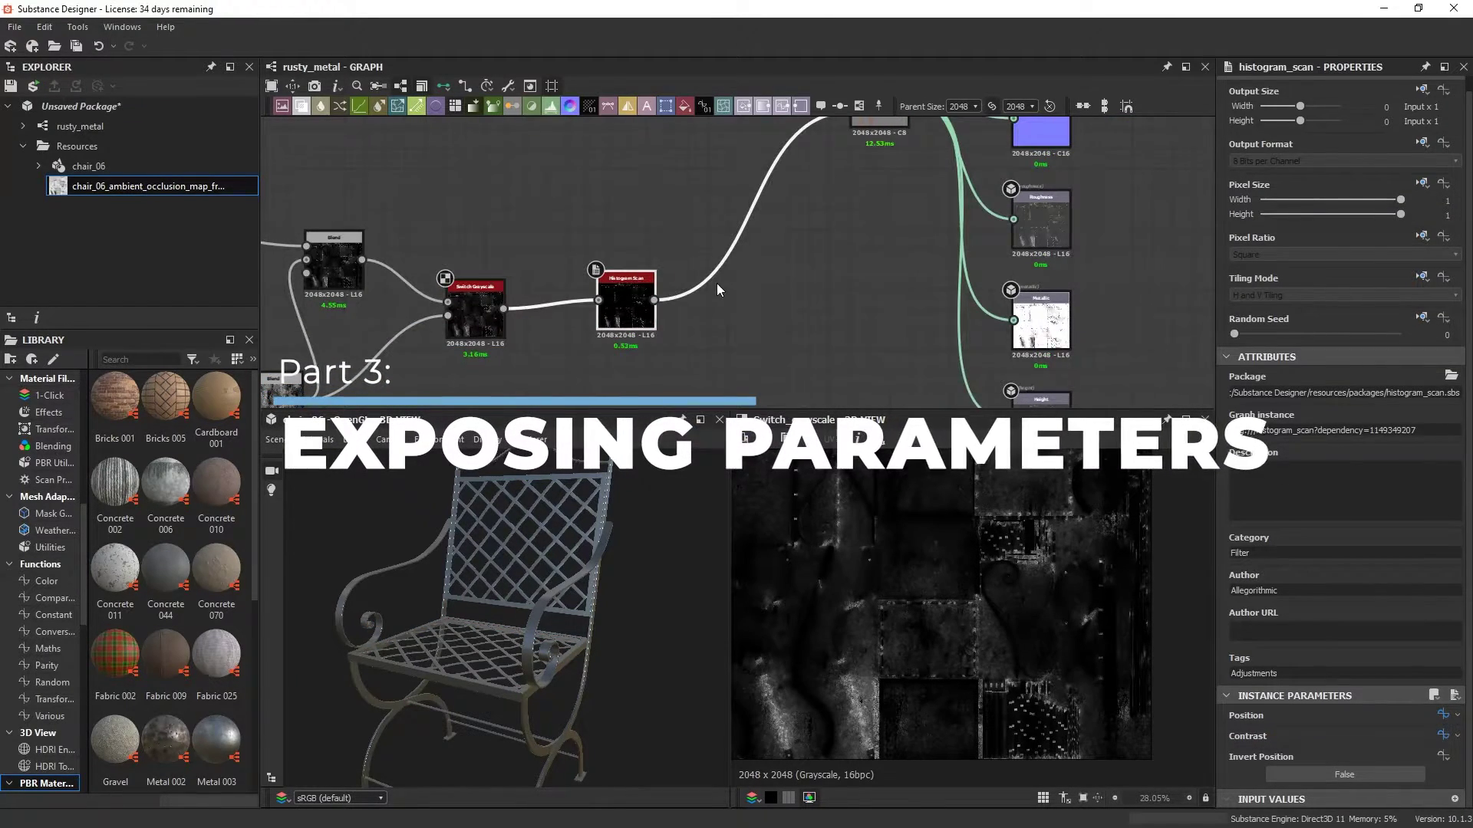
Set the Base Material's Grunge Tiling to 2 and its material preset to Iron
scroll(1225, 688, down, 7)
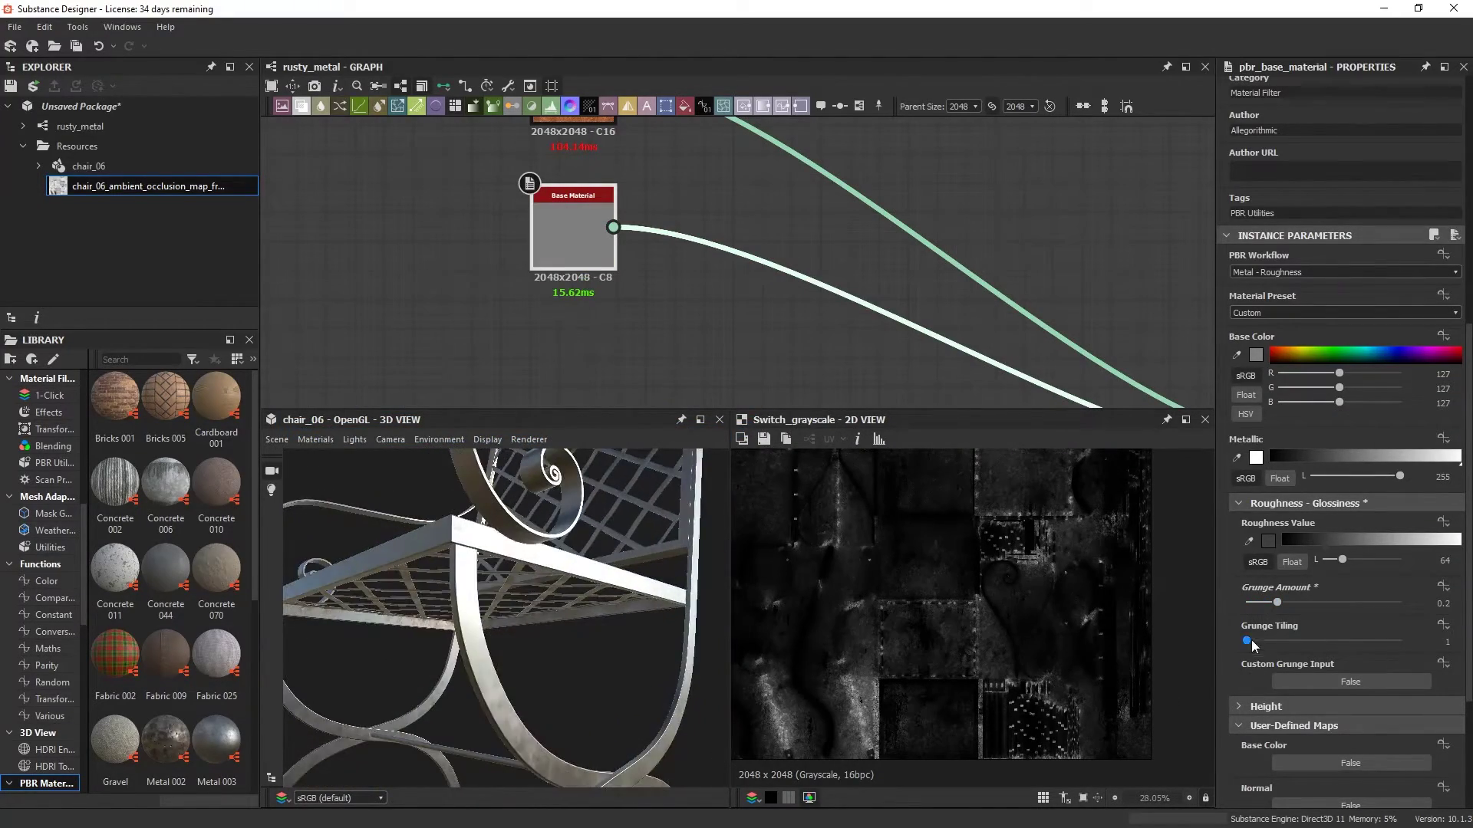
drag(1250, 641, 1256, 640)
scroll(1416, 577, up, 2)
click(1241, 437)
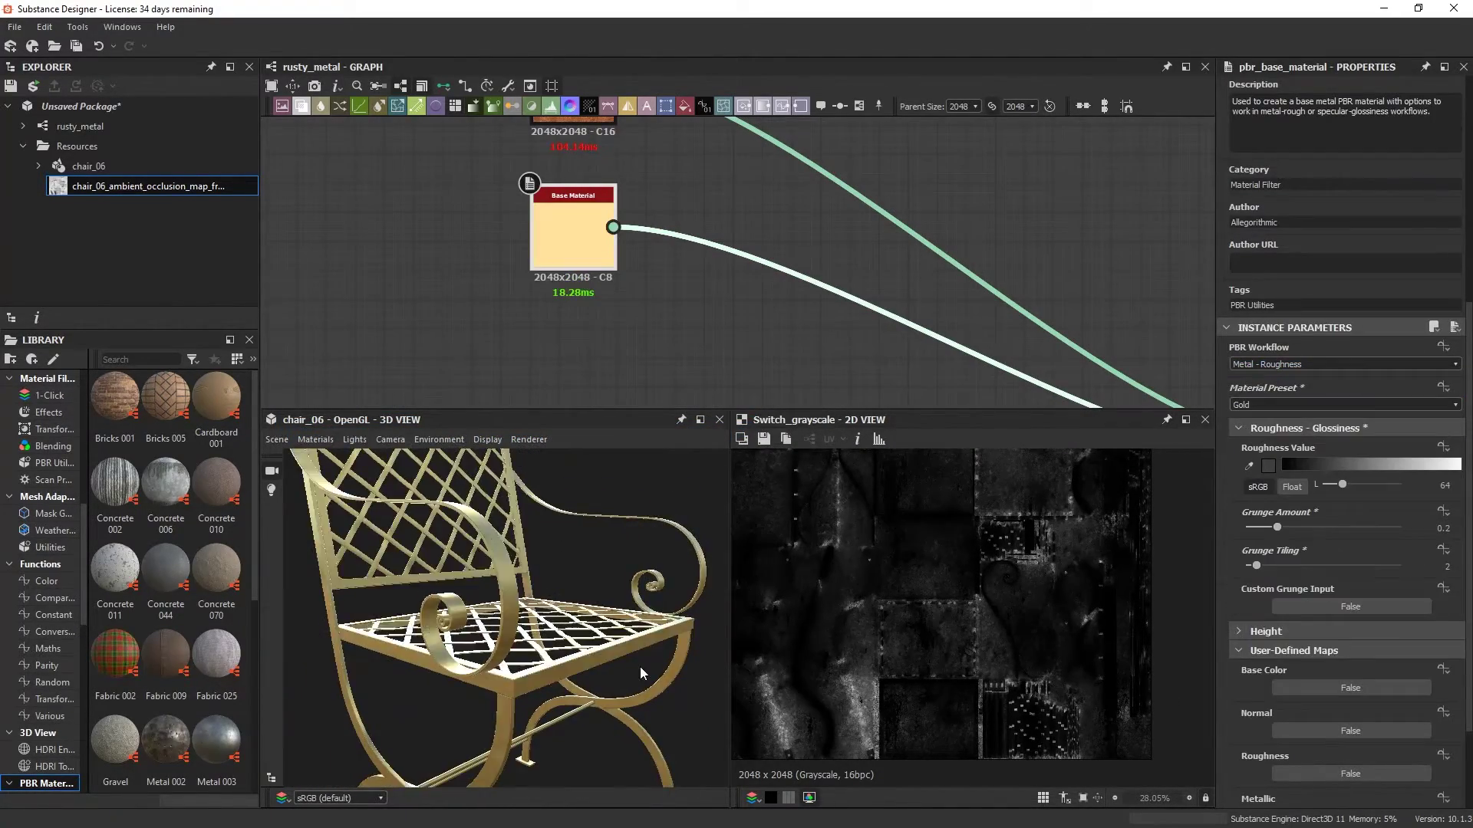
click(1266, 405)
click(1250, 467)
Expose the Base Material's Material Preset as a new graph input
click(1443, 387)
click(1382, 428)
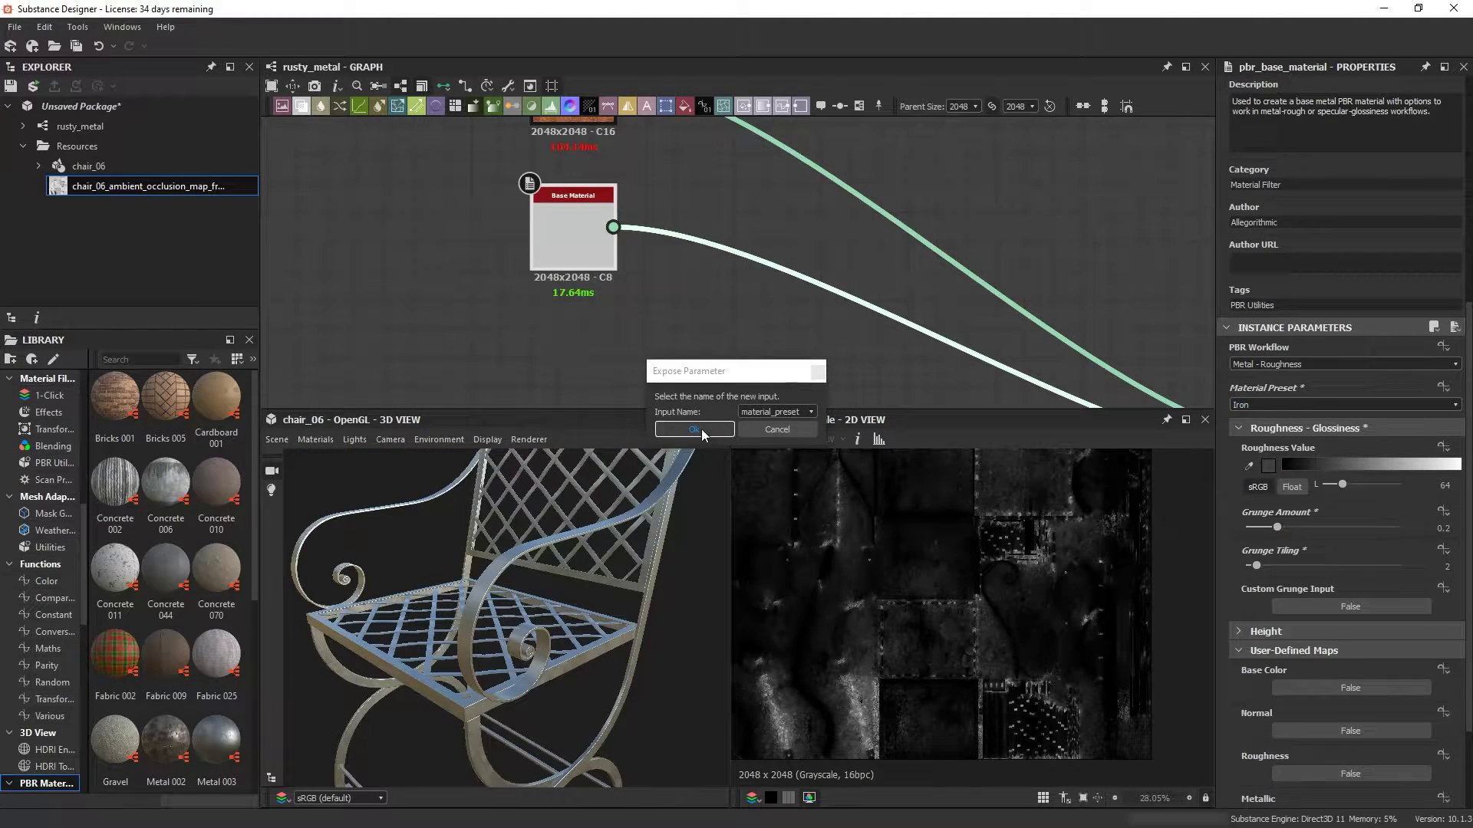
key(Return)
Expose the Base Material's Roughness Value, Grunge Amount and Grunge Tiling as new graph inputs with metal_ names
click(1445, 430)
click(1388, 469)
click(778, 412)
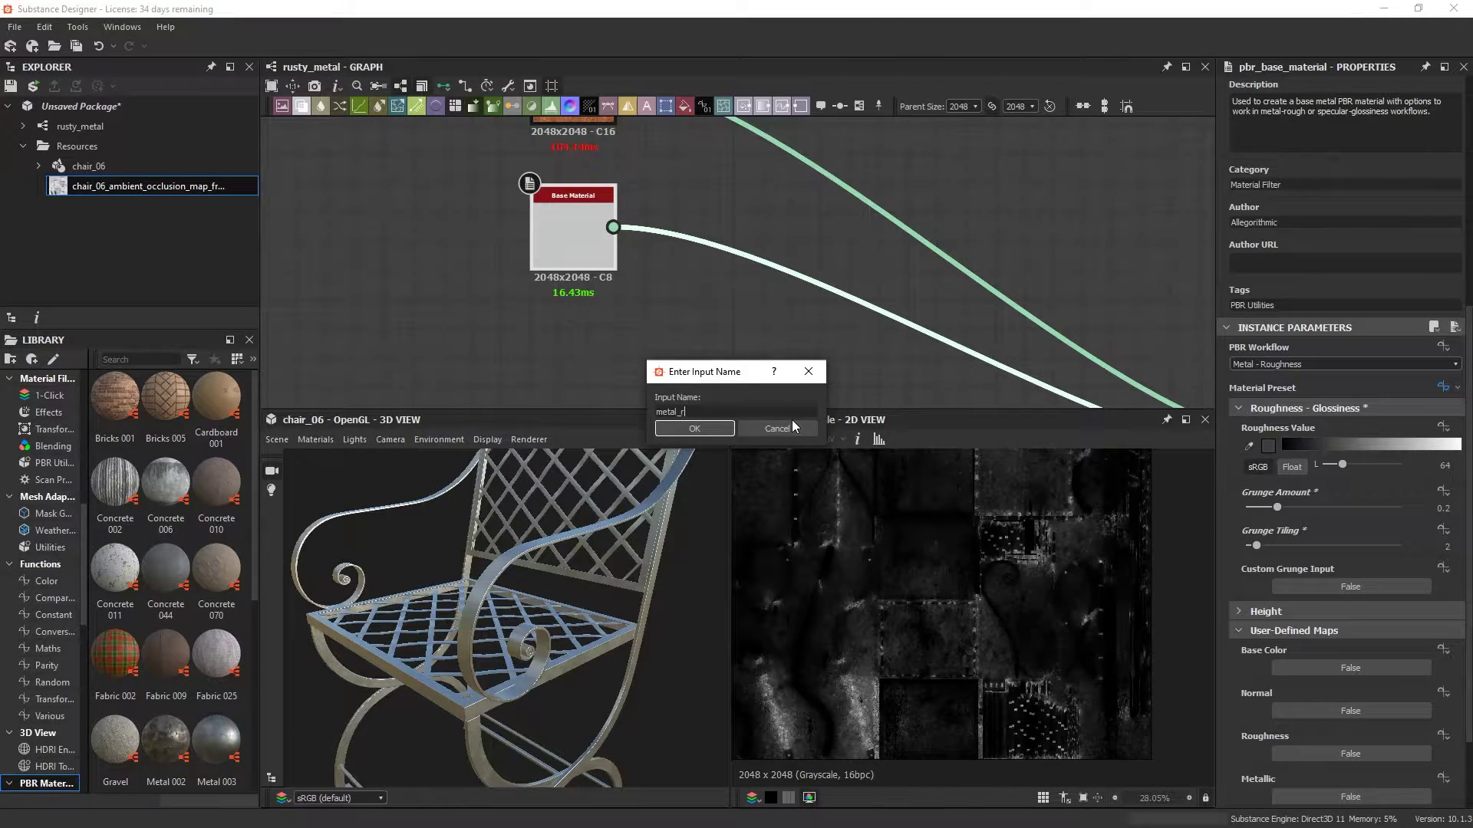
text(metal_r)
key(Return)
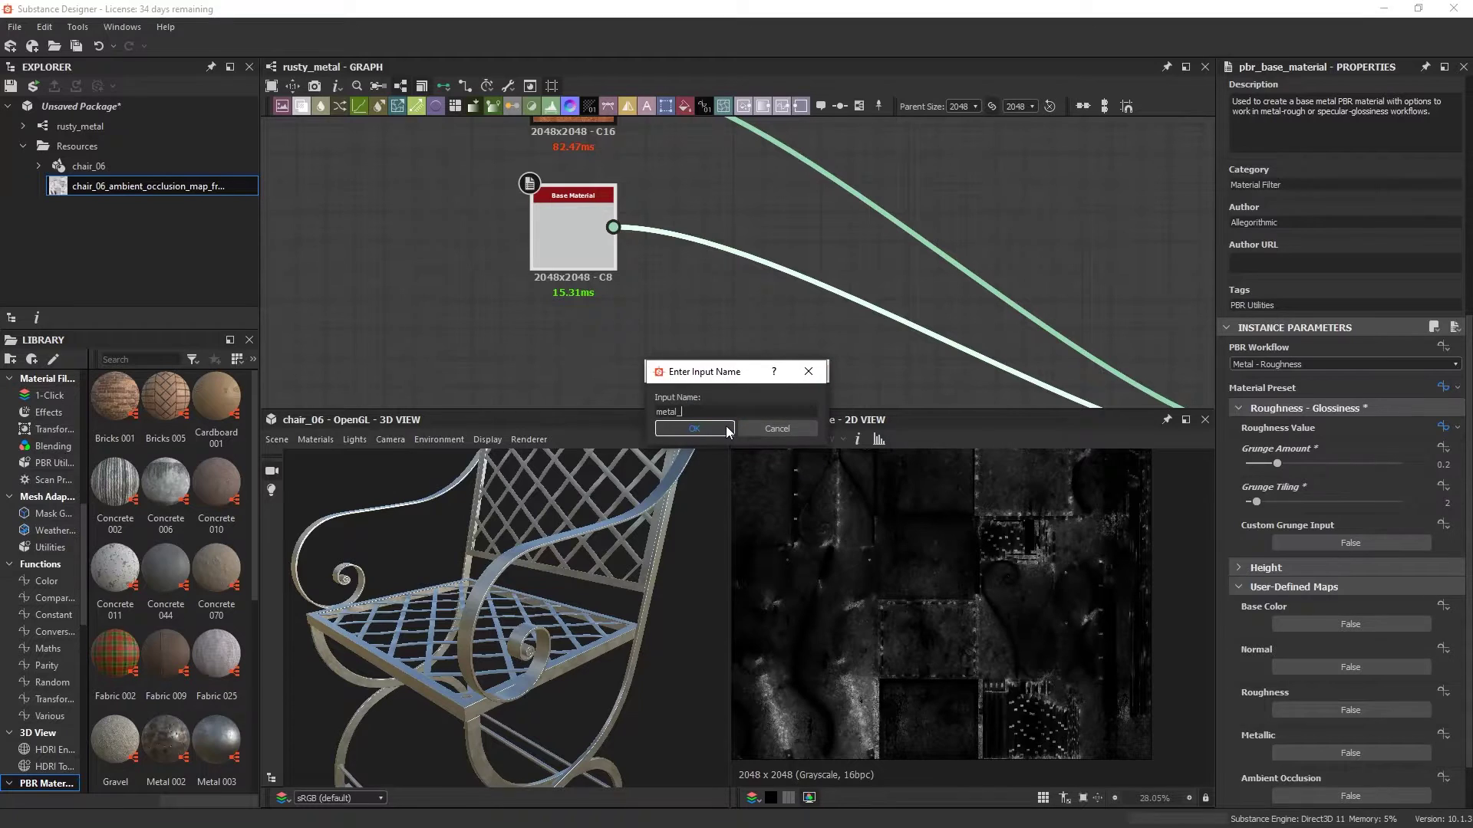
click(726, 429)
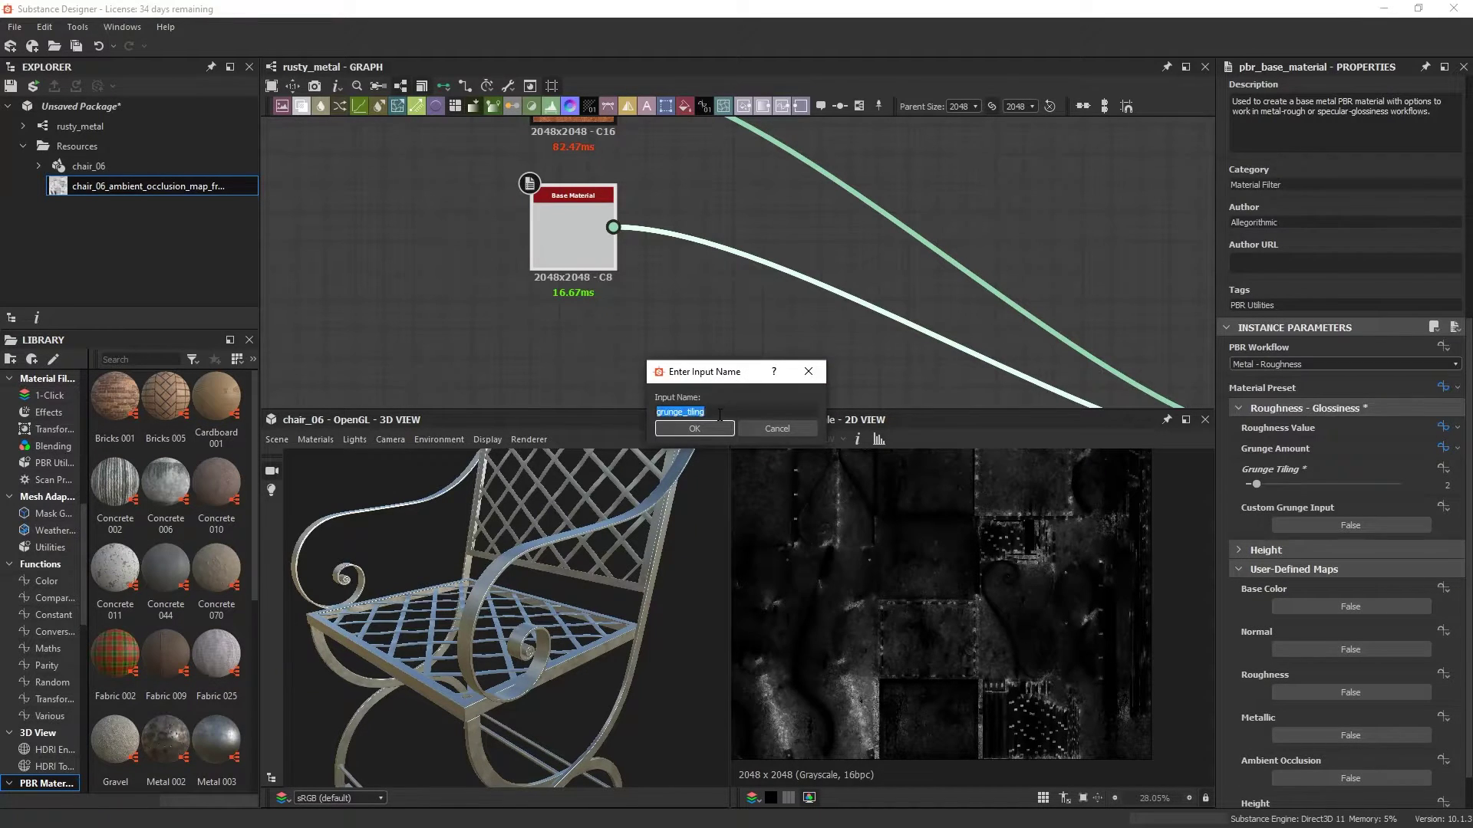
text(_)
click(719, 428)
In the graph's input parameters, label rust_amount as Rust Amount and rust_contrast as Rust Contrast
scroll(935, 313, down, 6)
middle_drag(934, 313, 802, 233)
drag(529, 645, 538, 591)
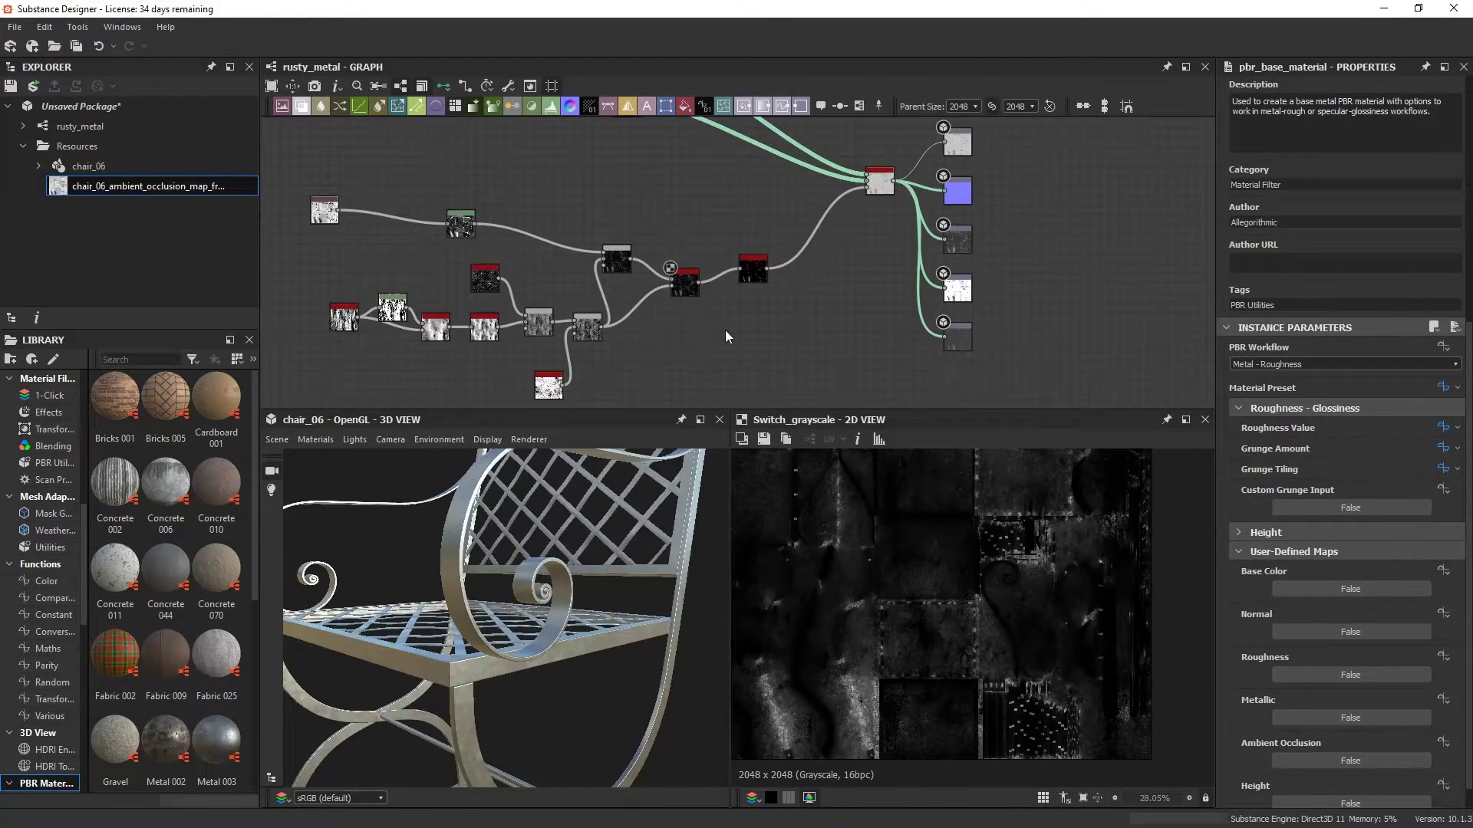
click(724, 330)
click(1235, 427)
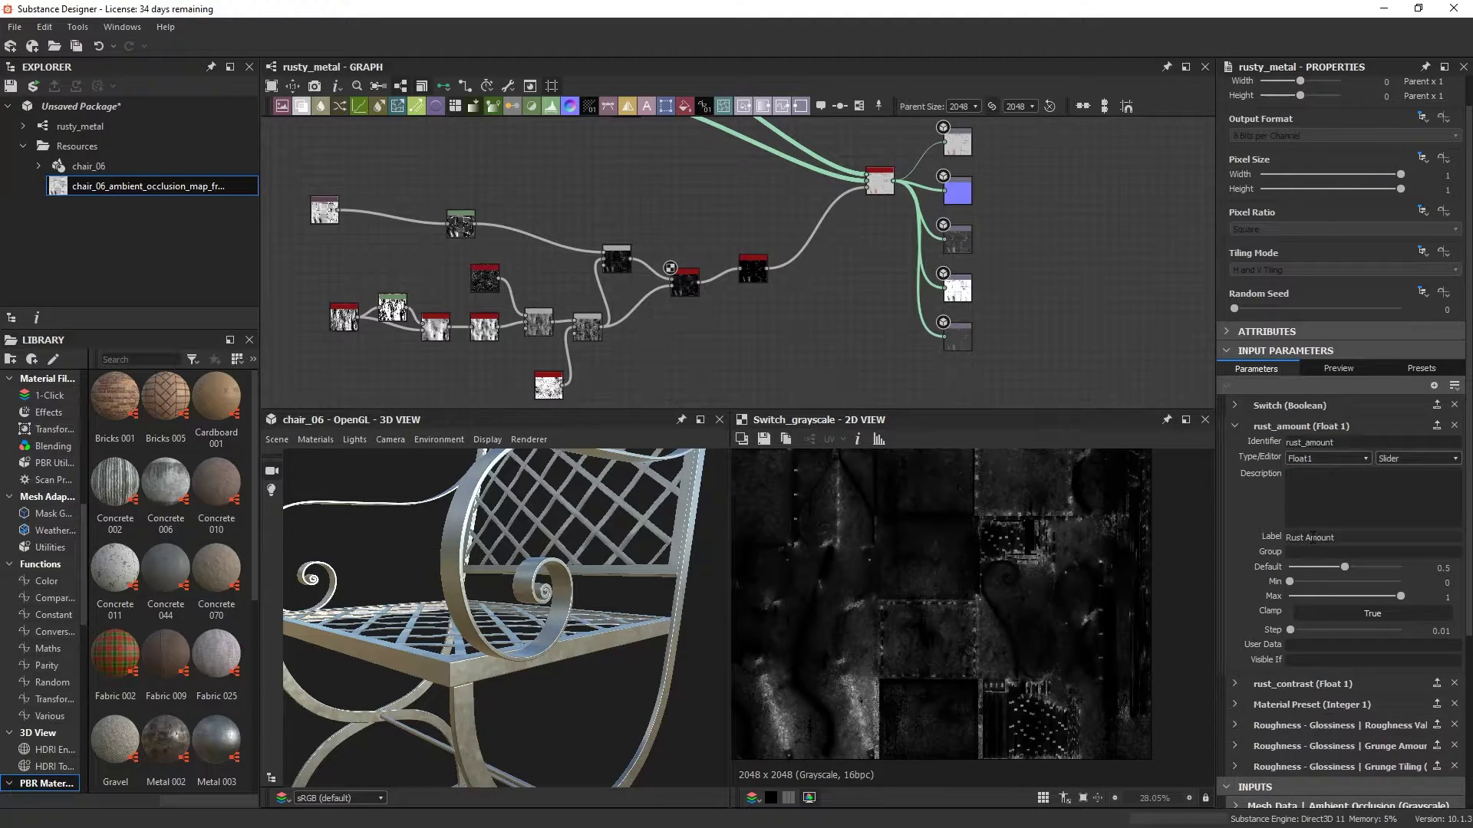
click(1235, 427)
click(1235, 447)
text(Rust Contrast)
click(1235, 447)
Rename the boolean Switch input with identifier use_mask and label Use Mask, defaulting to False
click(1339, 368)
click(1255, 409)
click(1235, 445)
text(Use Mask)
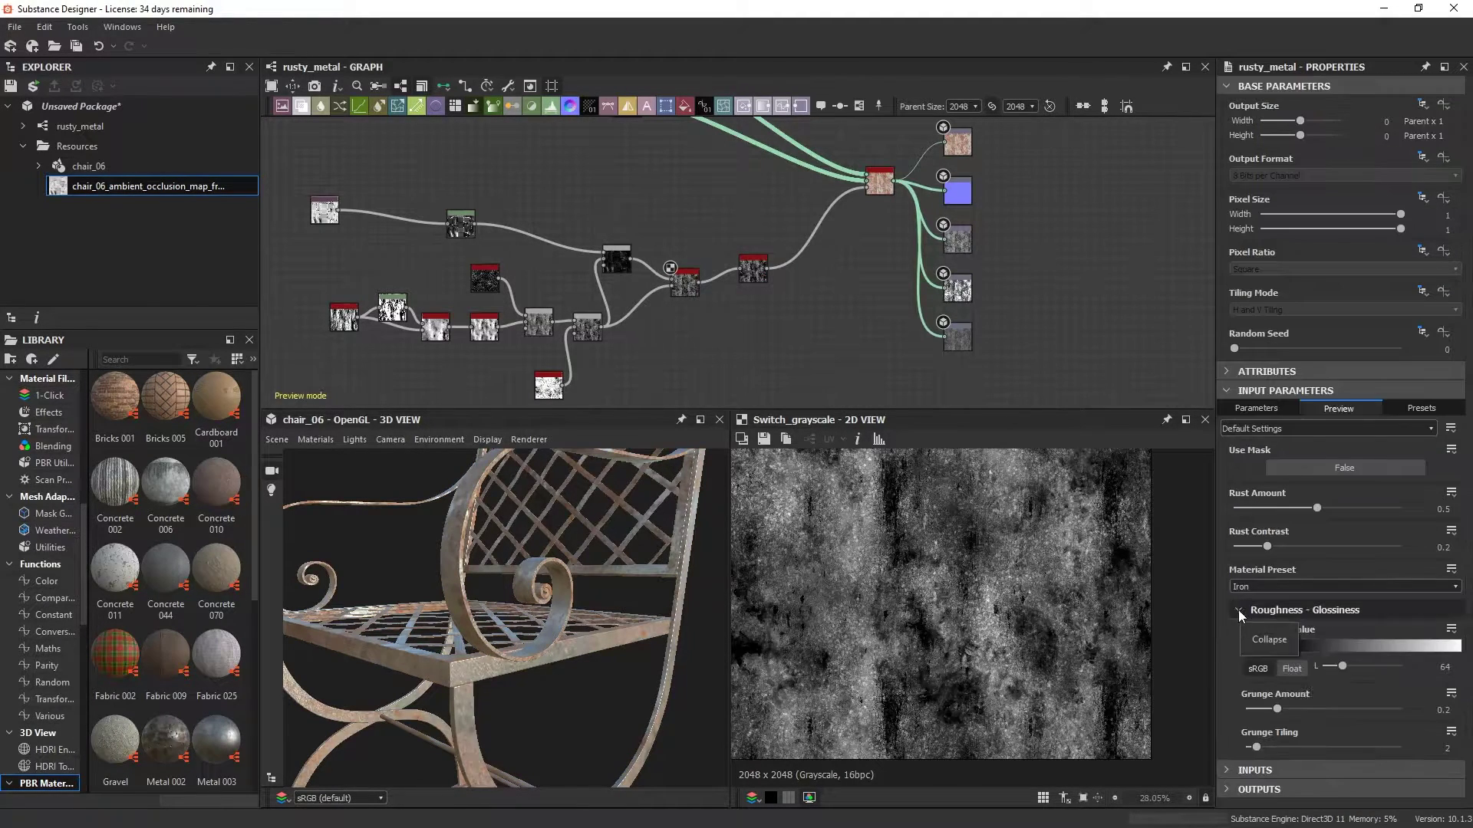
Place the Ambient Occlusion input node beside the baked ambient occlusion bitmap
scroll(543, 261, up, 5)
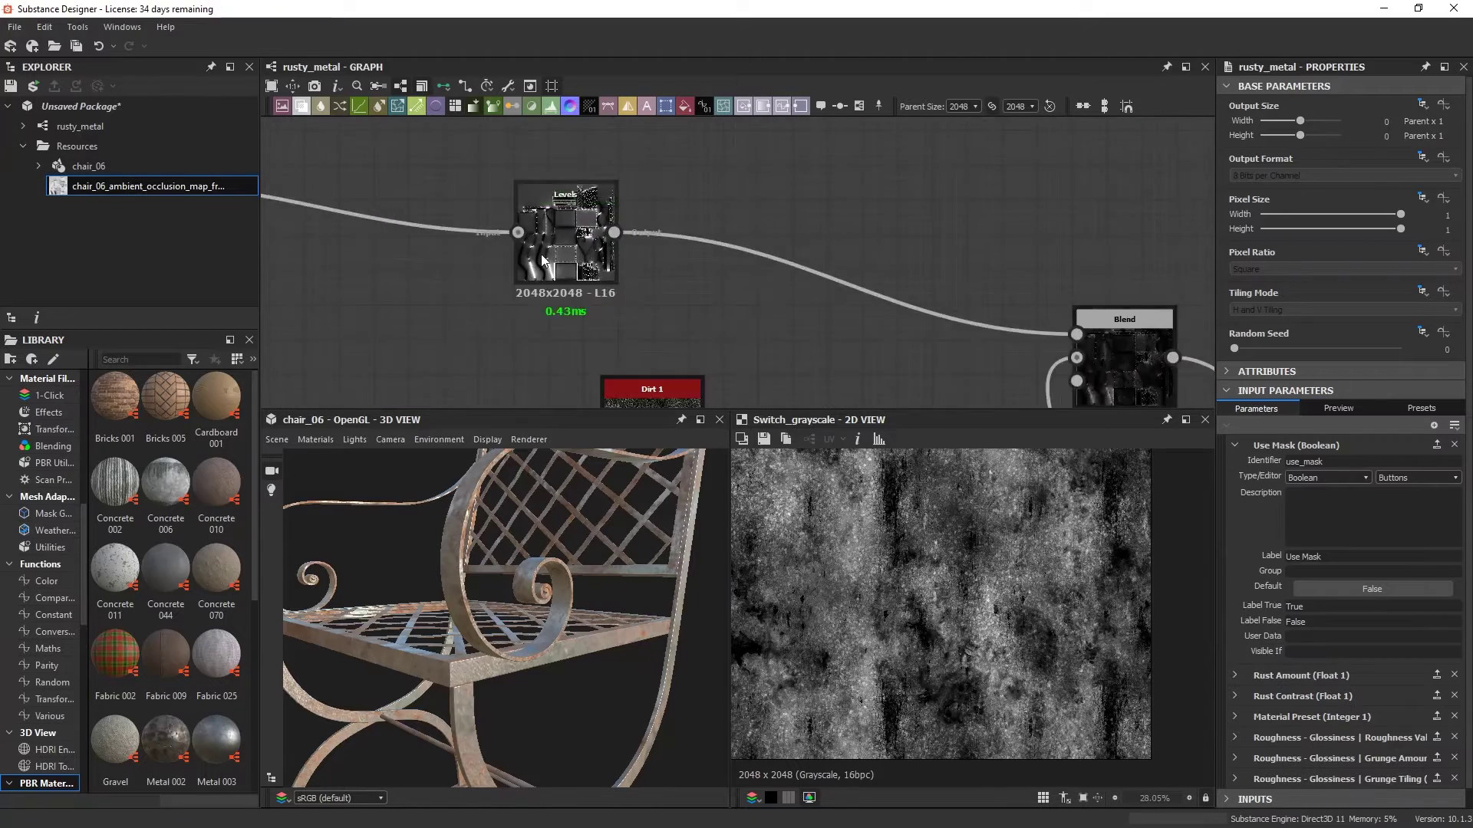
scroll(542, 261, down, 8)
scroll(422, 330, up, 6)
middle_drag(437, 311, 592, 371)
scroll(499, 305, up, 2)
click(498, 306)
scroll(711, 264, down, 5)
middle_drag(763, 236, 553, 365)
drag(432, 402, 612, 264)
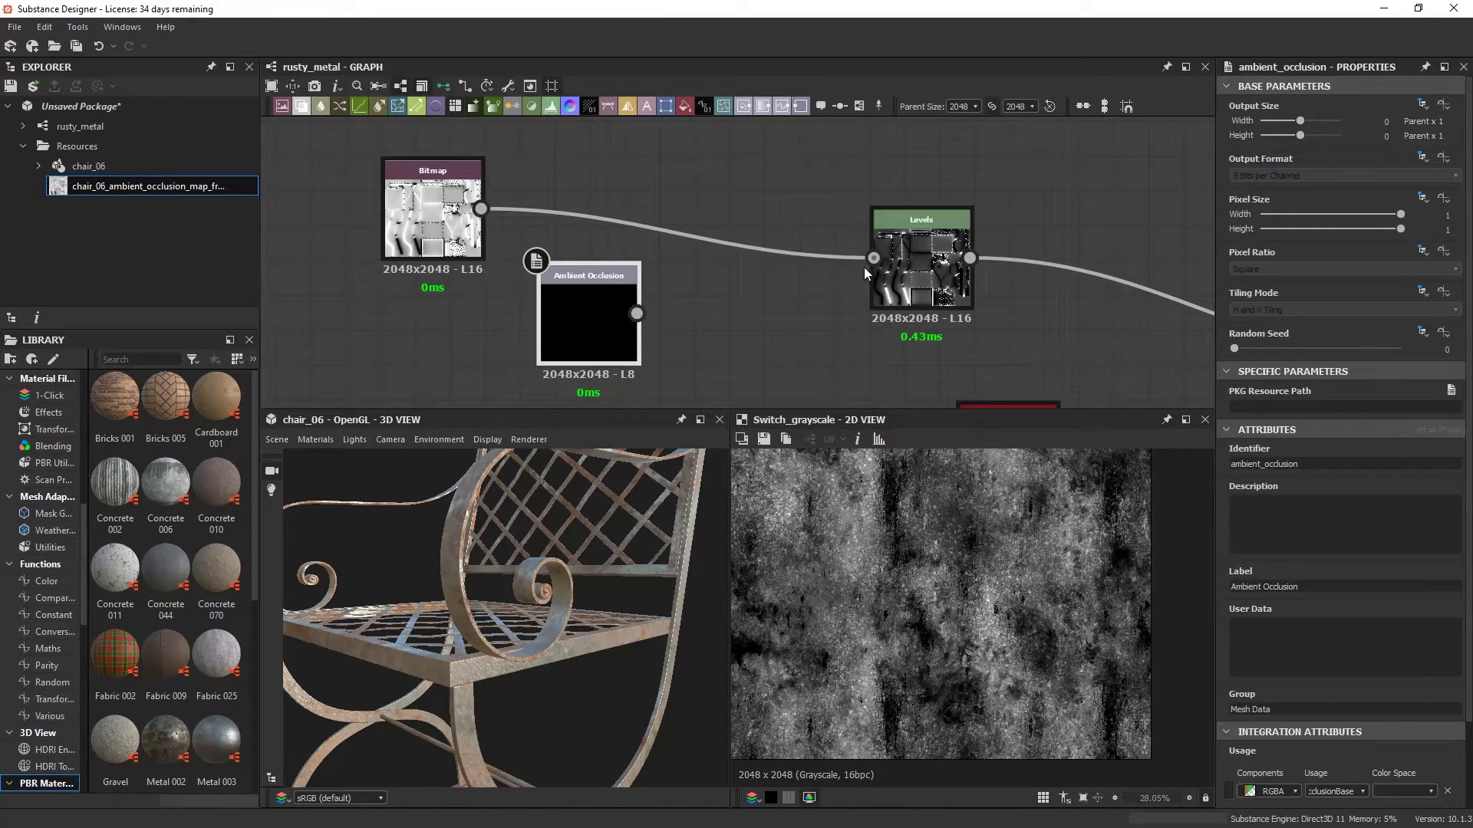
Connect the Ambient Occlusion input node to Levels in place of the baked bitmap
scroll(836, 279, down, 2)
middle_drag(828, 283, 796, 277)
drag(873, 257, 906, 216)
drag(638, 302, 866, 214)
middle_drag(795, 304, 597, 288)
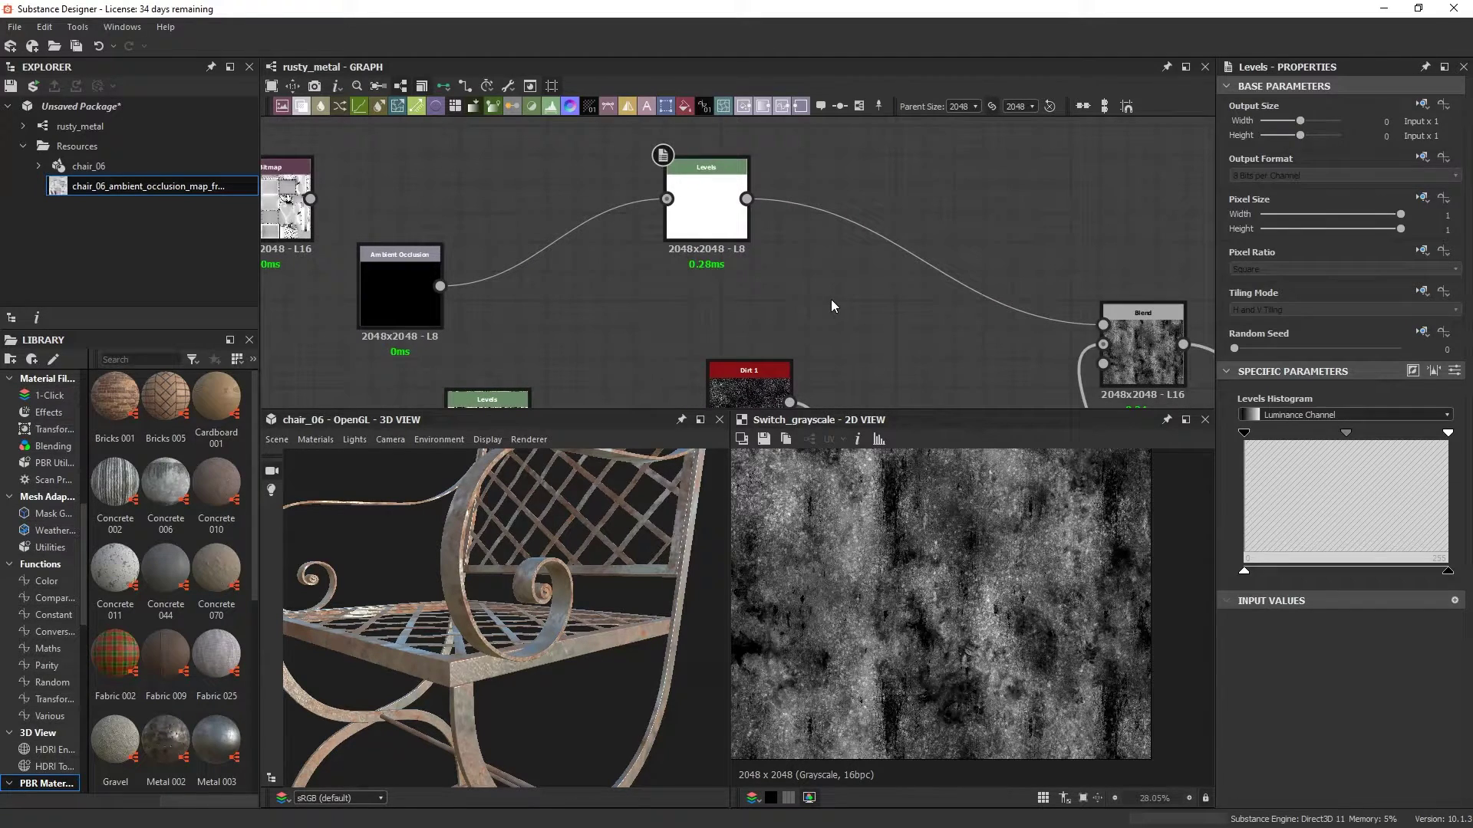
Line up the Ambient Occlusion input node with Levels and select the disconnected ambient occlusion bitmap
scroll(831, 299, down, 4)
middle_drag(793, 294, 551, 276)
drag(383, 275, 433, 233)
middle_drag(637, 267, 839, 279)
click(519, 249)
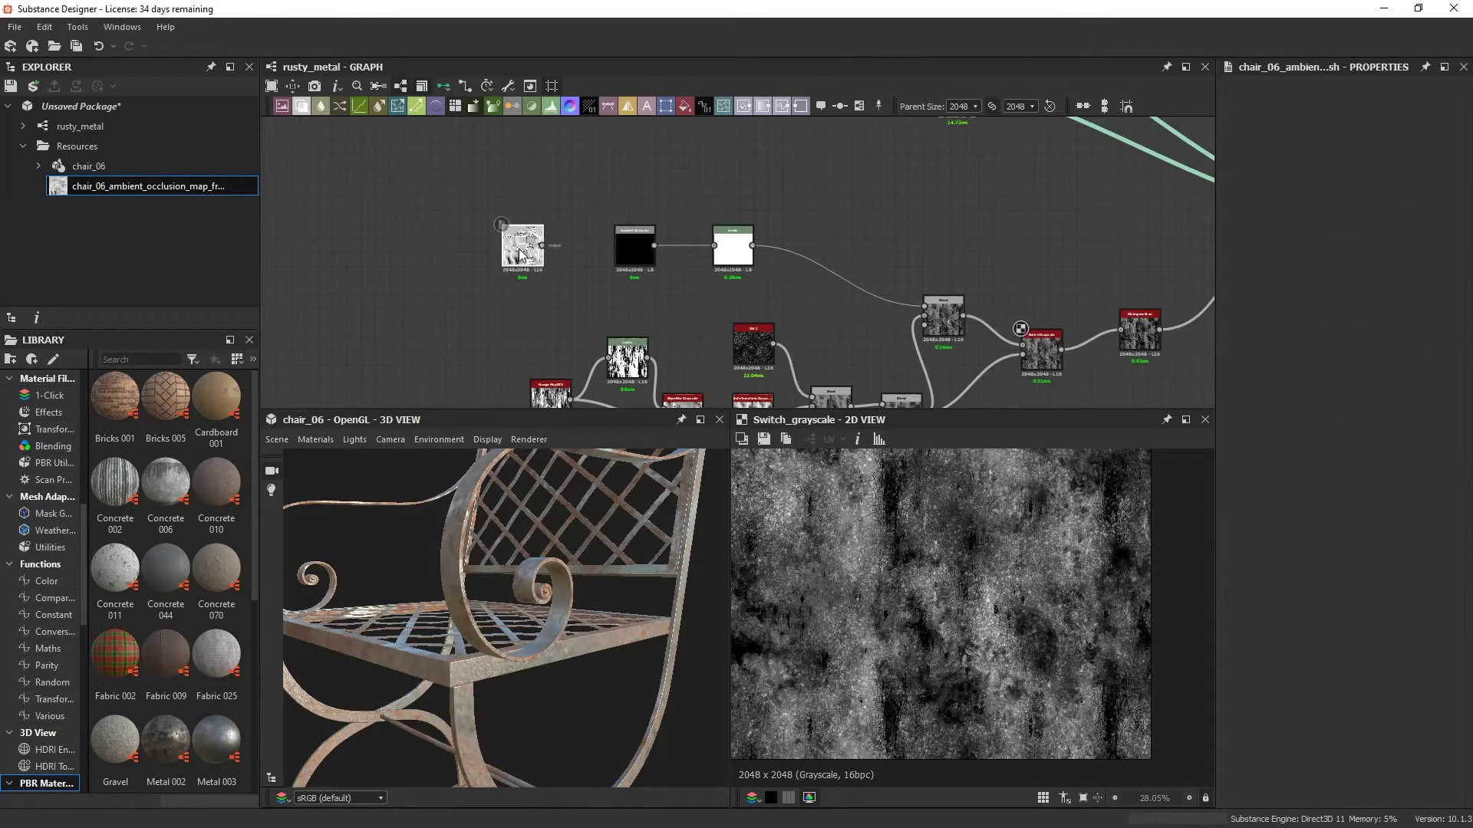
scroll(519, 255, down, 4)
middle_drag(519, 256, 513, 177)
scroll(412, 304, down, 2)
scroll(447, 394, down, 2)
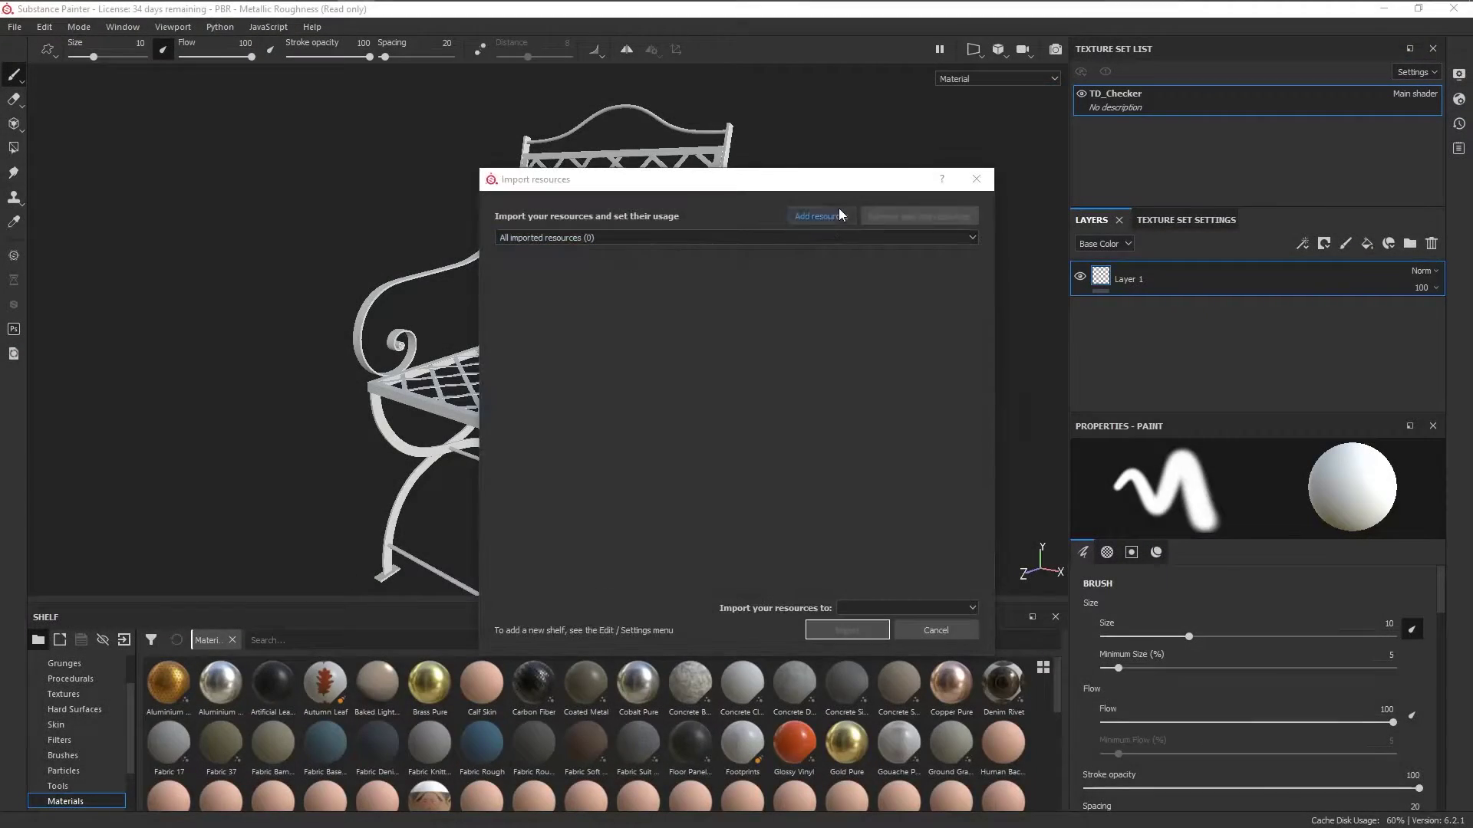
In Substance Painter, import rusty_metal.sbsar as a basematerial resource
click(840, 214)
double_click(845, 513)
click(932, 262)
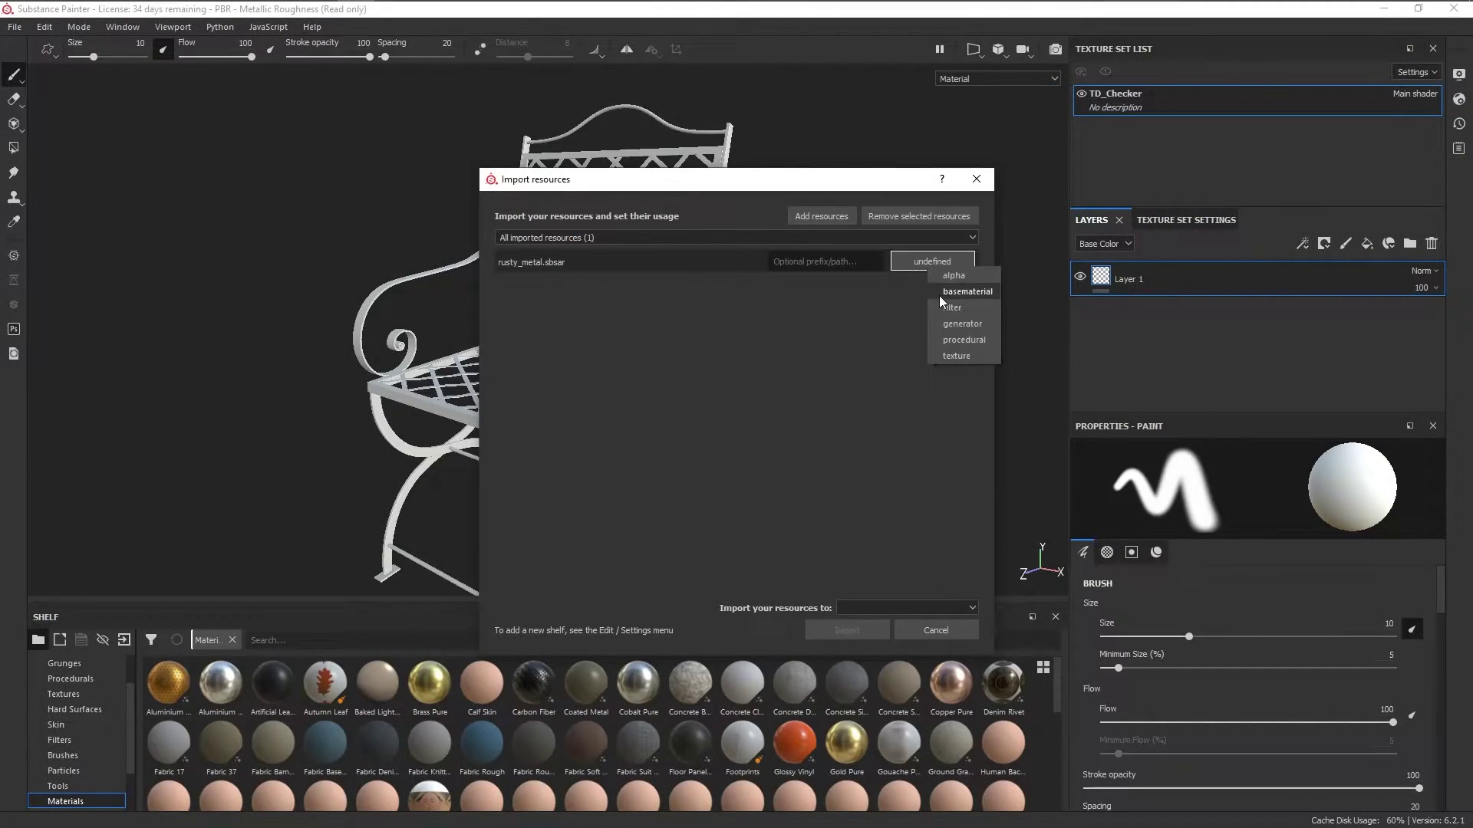
click(862, 641)
click(848, 630)
Add the rusty_metal material as a fill layer and set its height channel opacity to 10
alt+middle_drag(635, 503, 645, 475)
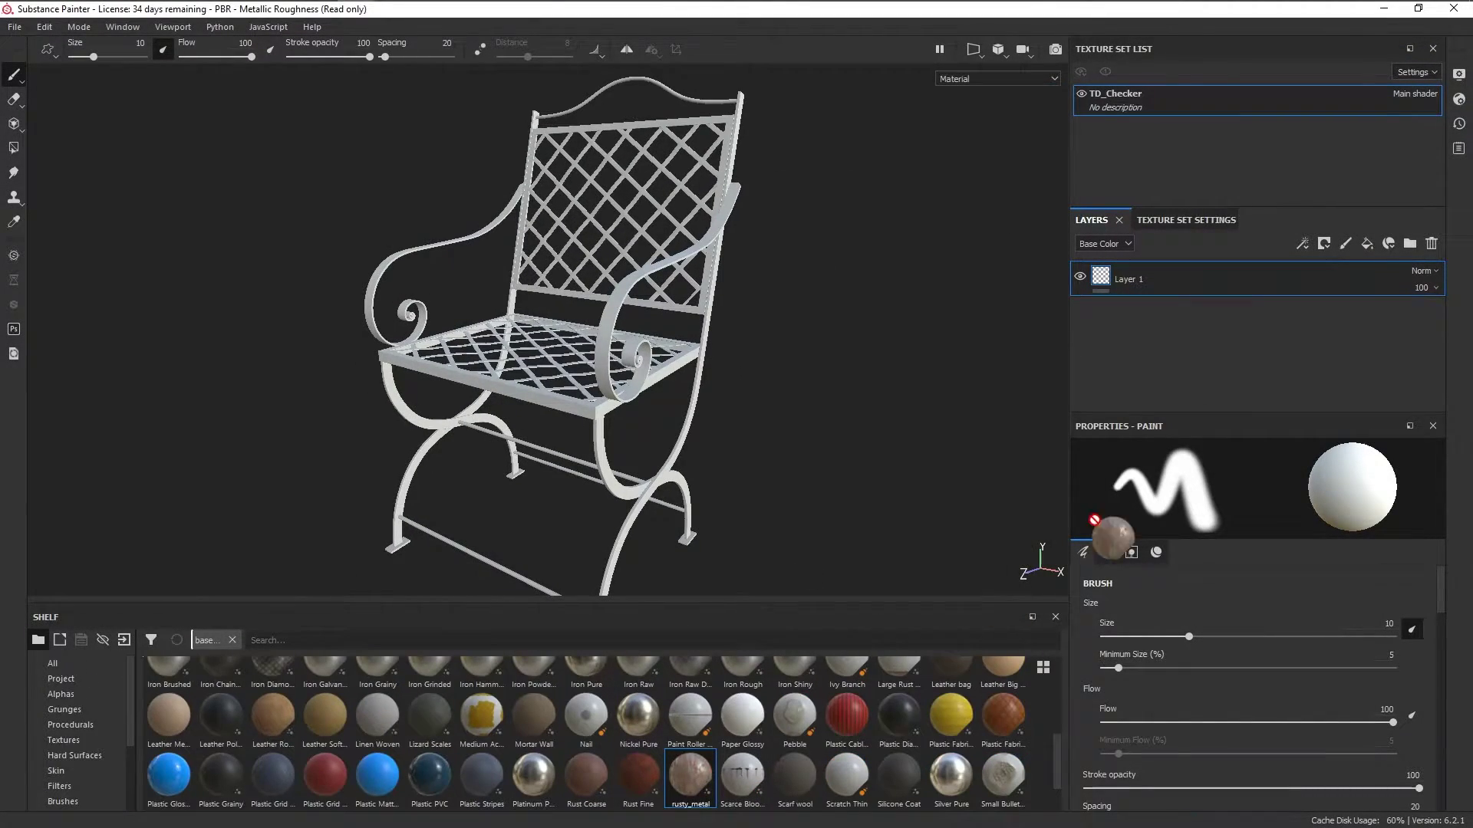
scroll(706, 418, up, 5)
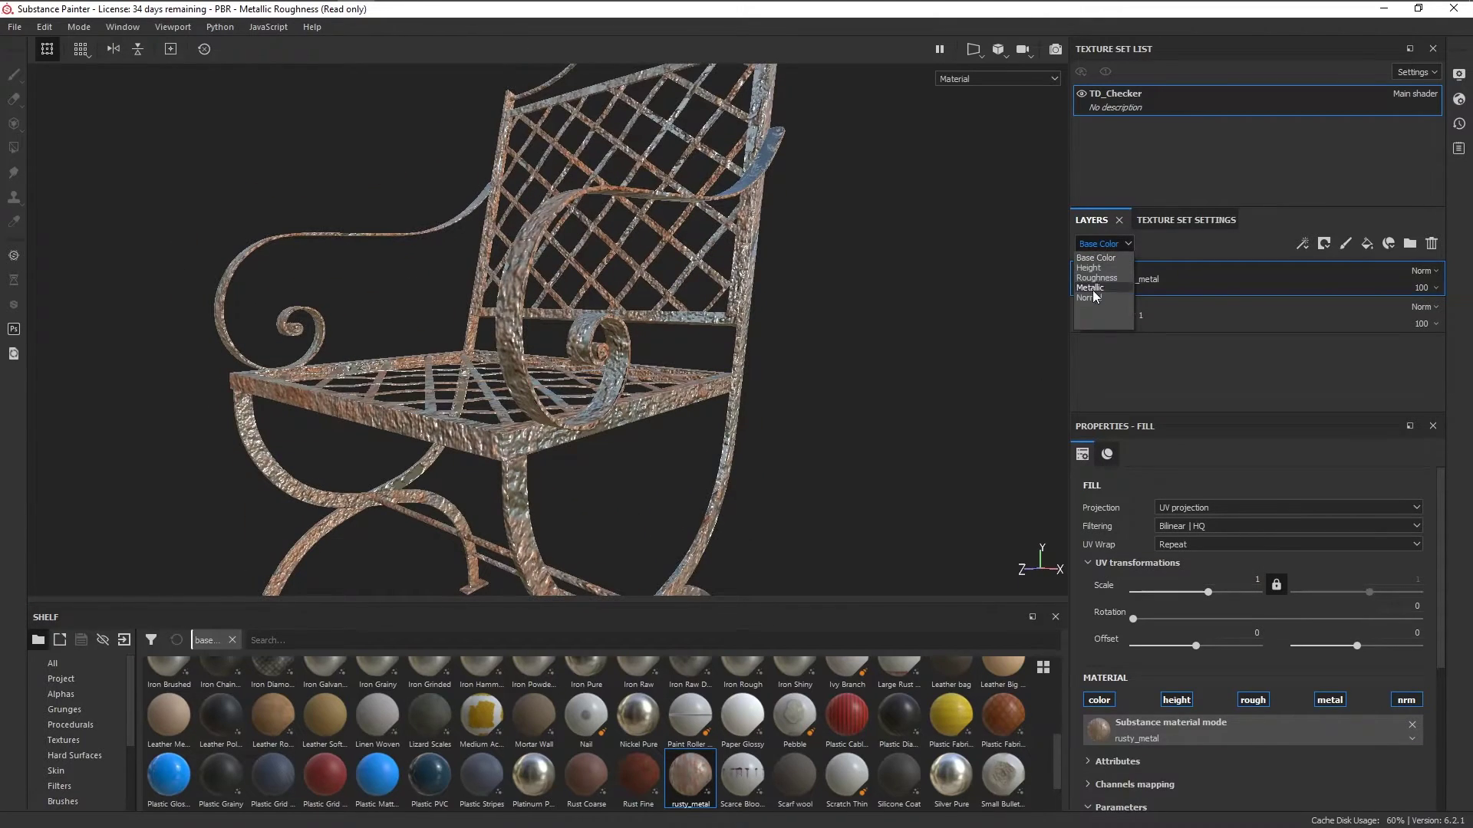
drag(1425, 310, 1402, 319)
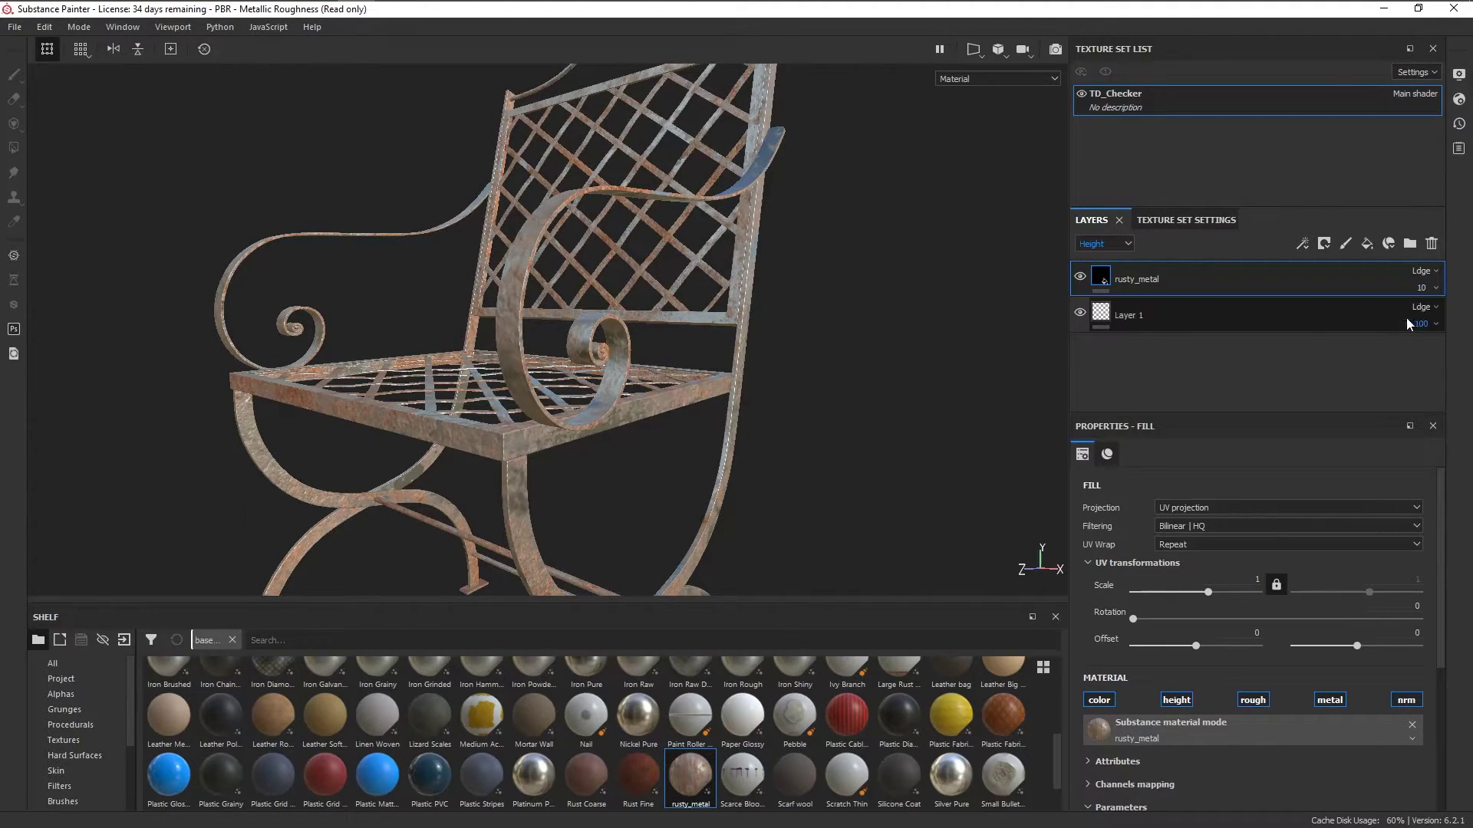
Expand rusty_metal's Roughness - Glossiness parameters and toggle Use Mask to compare the result on the chair
alt+drag(594, 503, 659, 430)
scroll(1157, 648, down, 5)
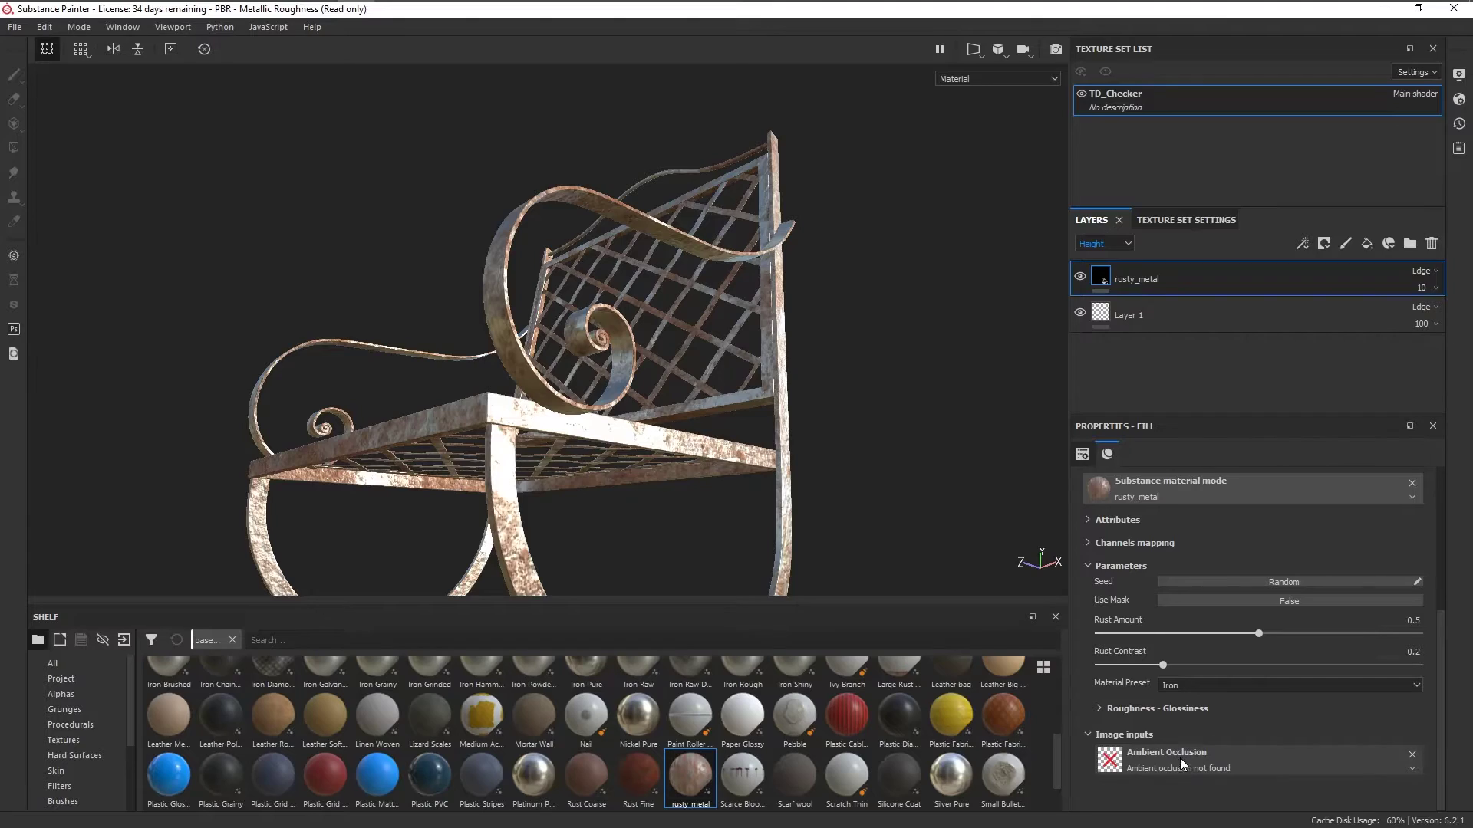
click(1167, 709)
scroll(1227, 685, down, 3)
alt+drag(625, 376, 552, 461)
click(1289, 510)
click(1218, 506)
Bake the TD_Checker texture set's mesh maps to supply rusty_metal's Ambient Occlusion image input
click(1186, 220)
scroll(1373, 382, down, 3)
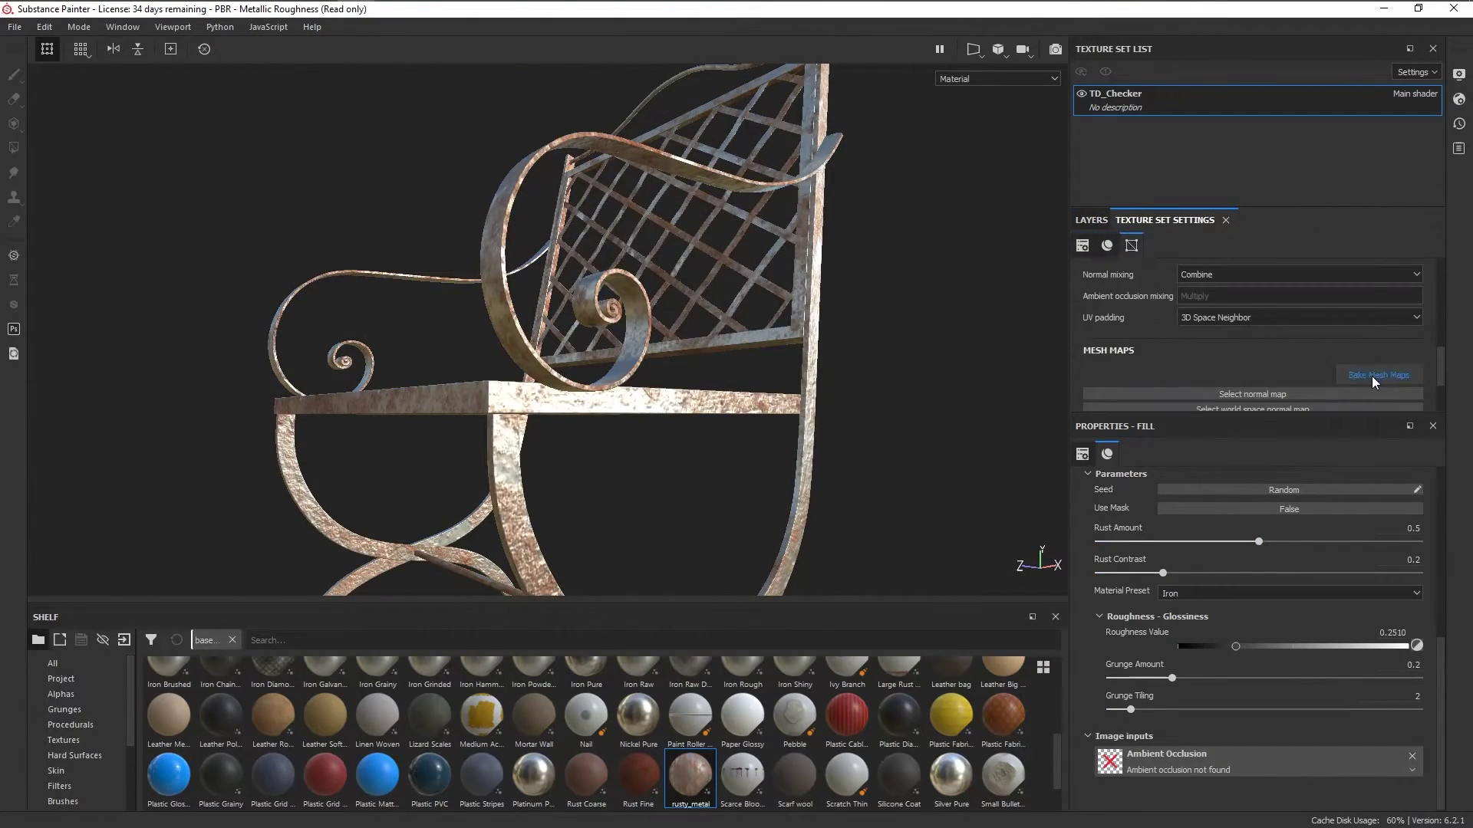
click(1373, 376)
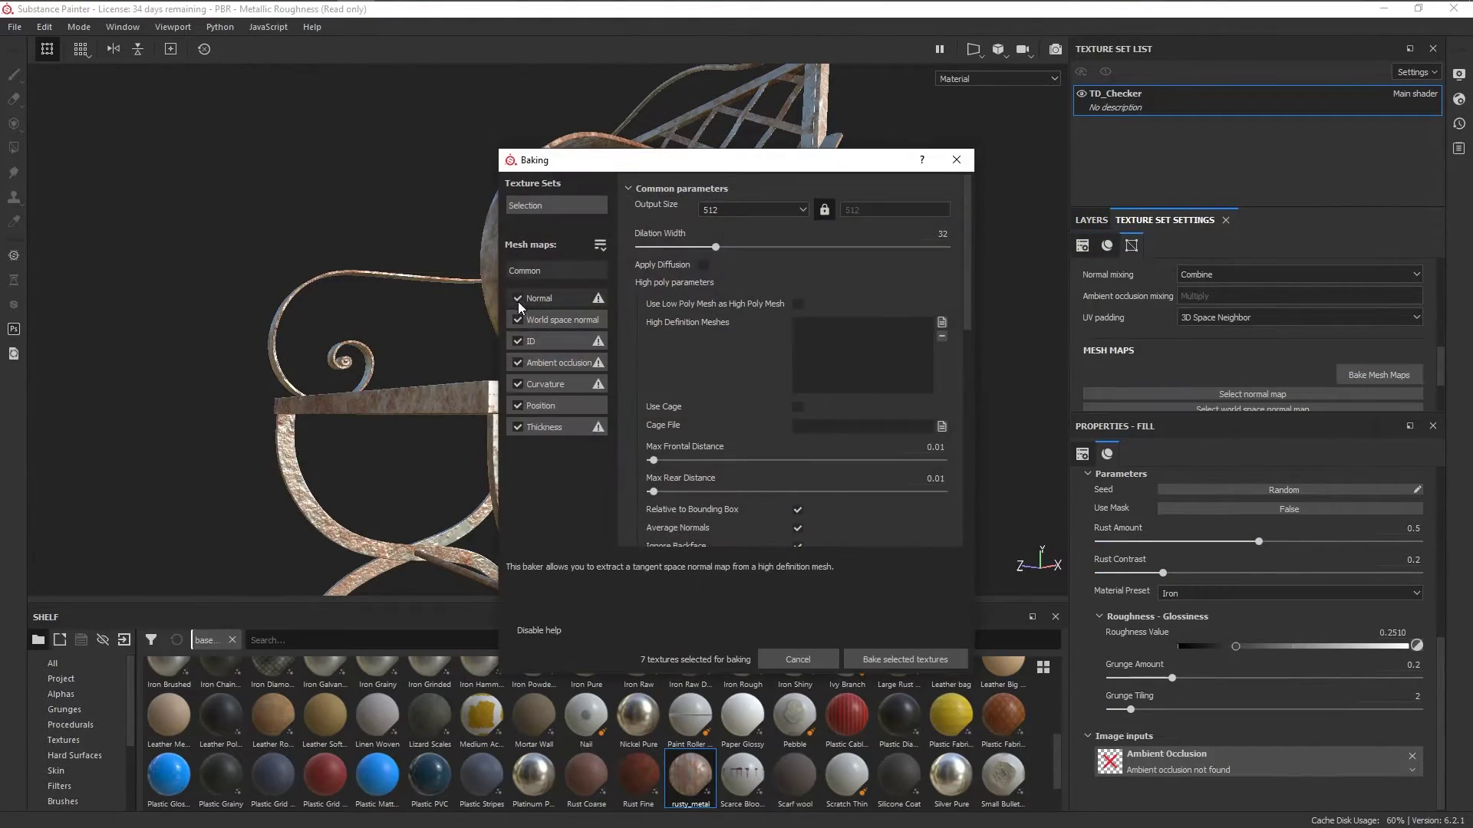
click(892, 659)
click(800, 482)
Enable Use Mask on the rusty_metal fill and set Rust Amount to about 0.58, inspecting the chair from several angles
scroll(800, 493, up, 5)
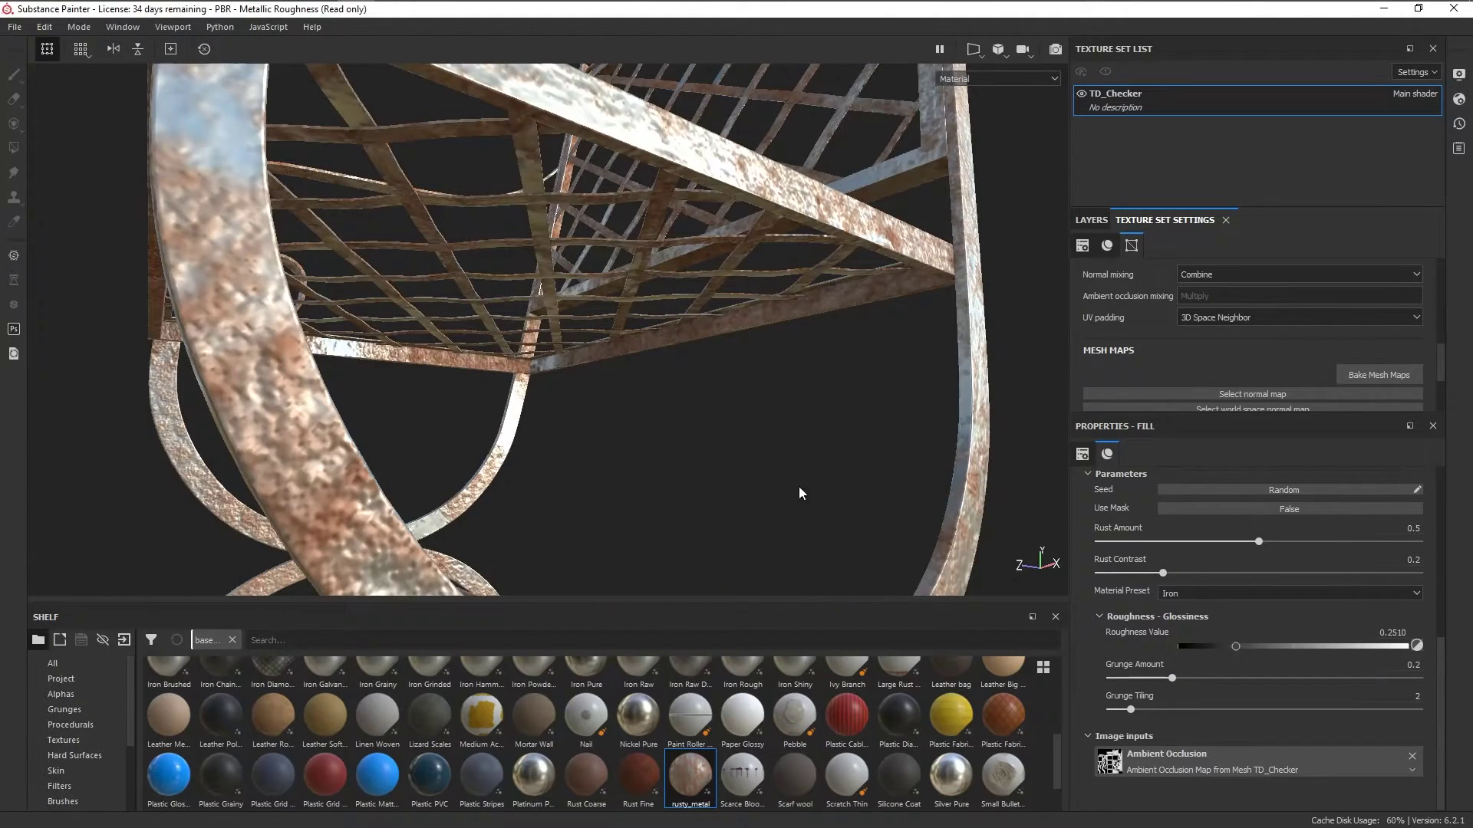
scroll(664, 353, down, 5)
alt+drag(664, 353, 598, 335)
scroll(598, 335, up, 3)
drag(1259, 543, 1287, 545)
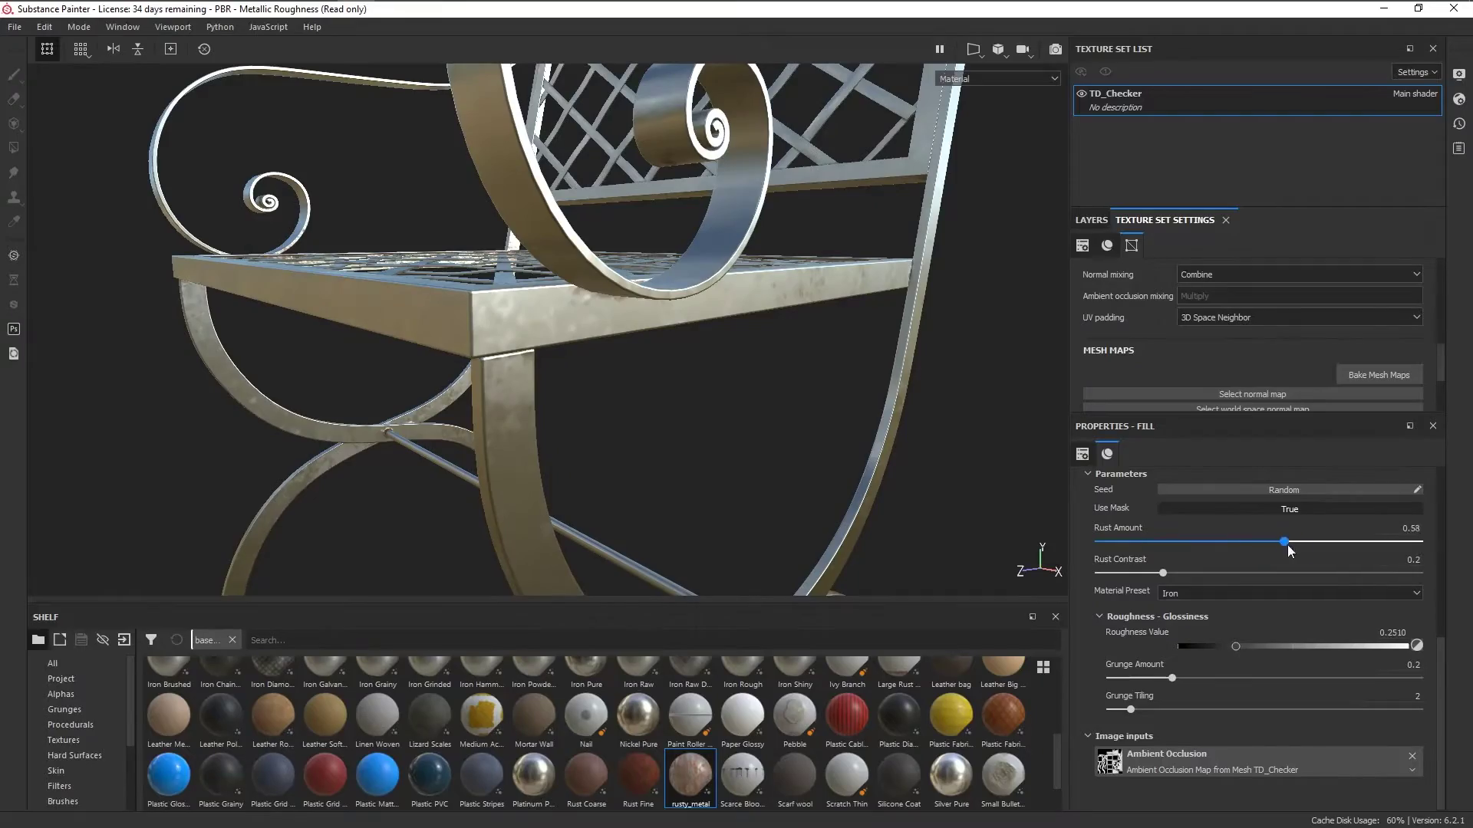
mouse_move(606, 313)
alt+mouse_down()
mouse_move(476, 322)
mouse_move(815, 477)
mouse_move(604, 383)
mouse_move(651, 339)
mouse_move(807, 437)
mouse_move(652, 453)
mouse_move(918, 461)
alt+mouse_up()
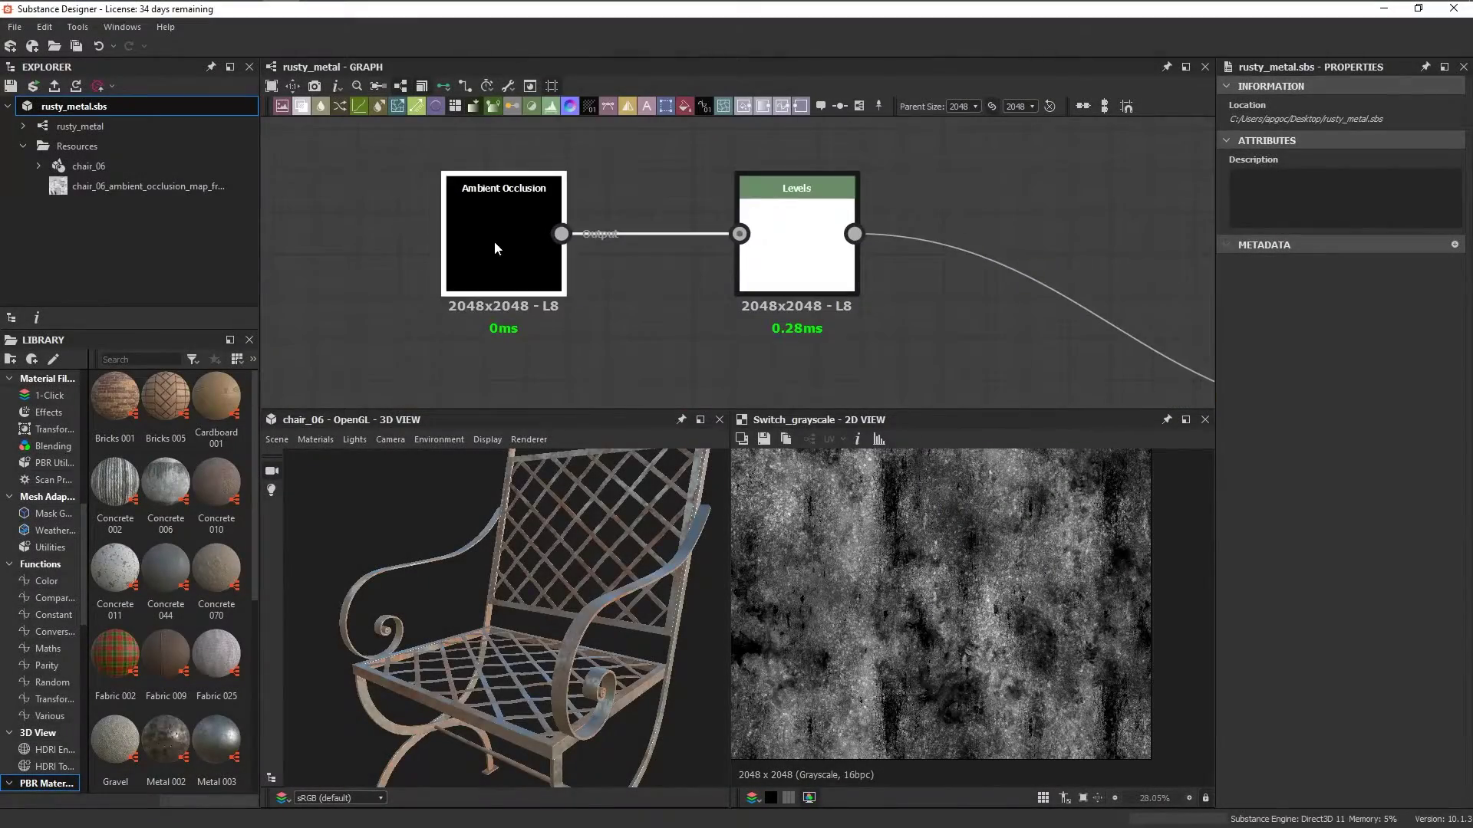
In Substance Designer, replace the Ambient Occlusion input node with the chair_06 ambient occlusion bitmap, connected to Levels
click(494, 247)
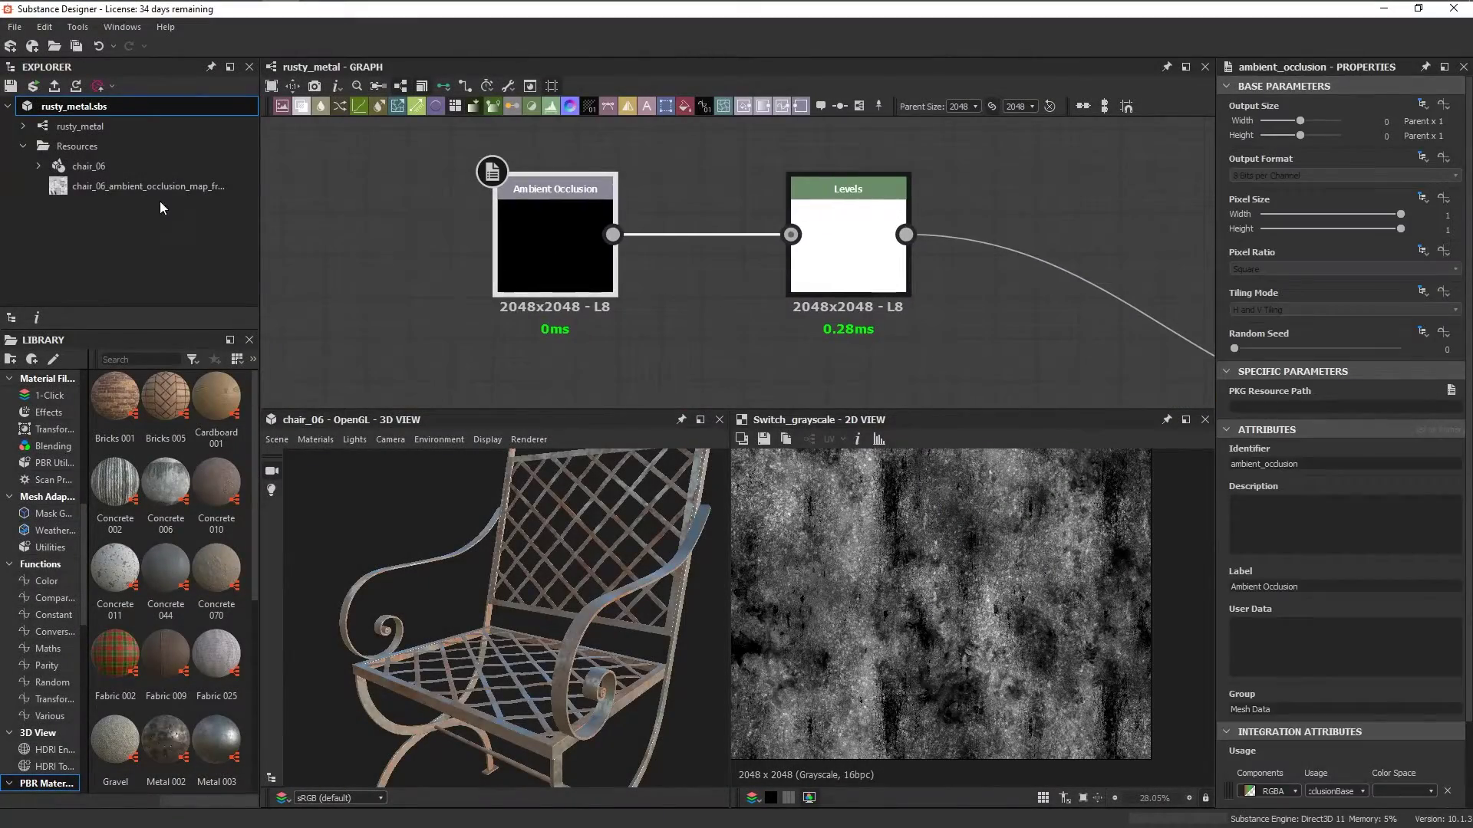
drag(304, 228, 399, 337)
scroll(402, 349, down, 2)
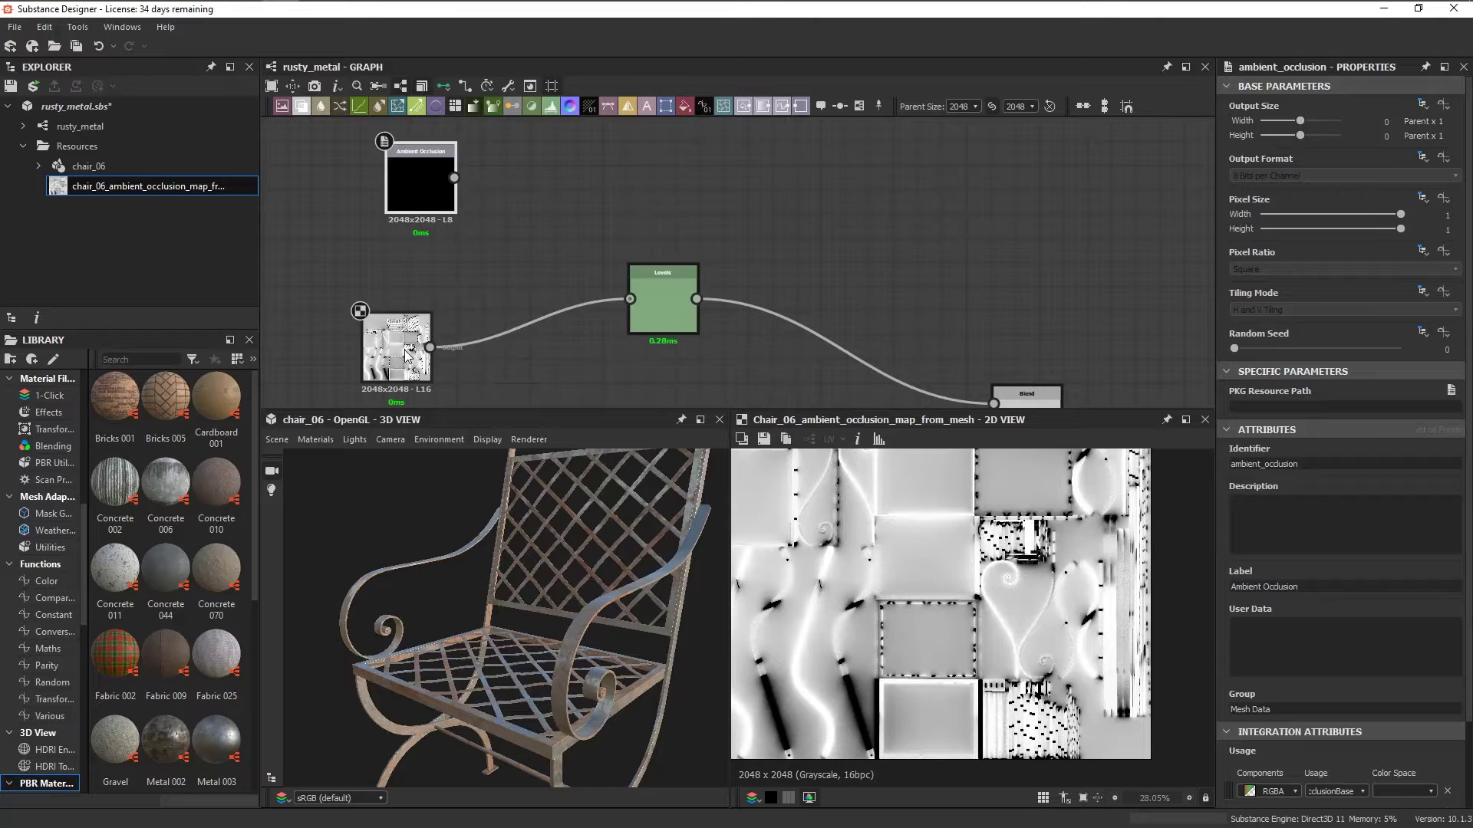
key(Delete)
middle_drag(631, 342, 592, 323)
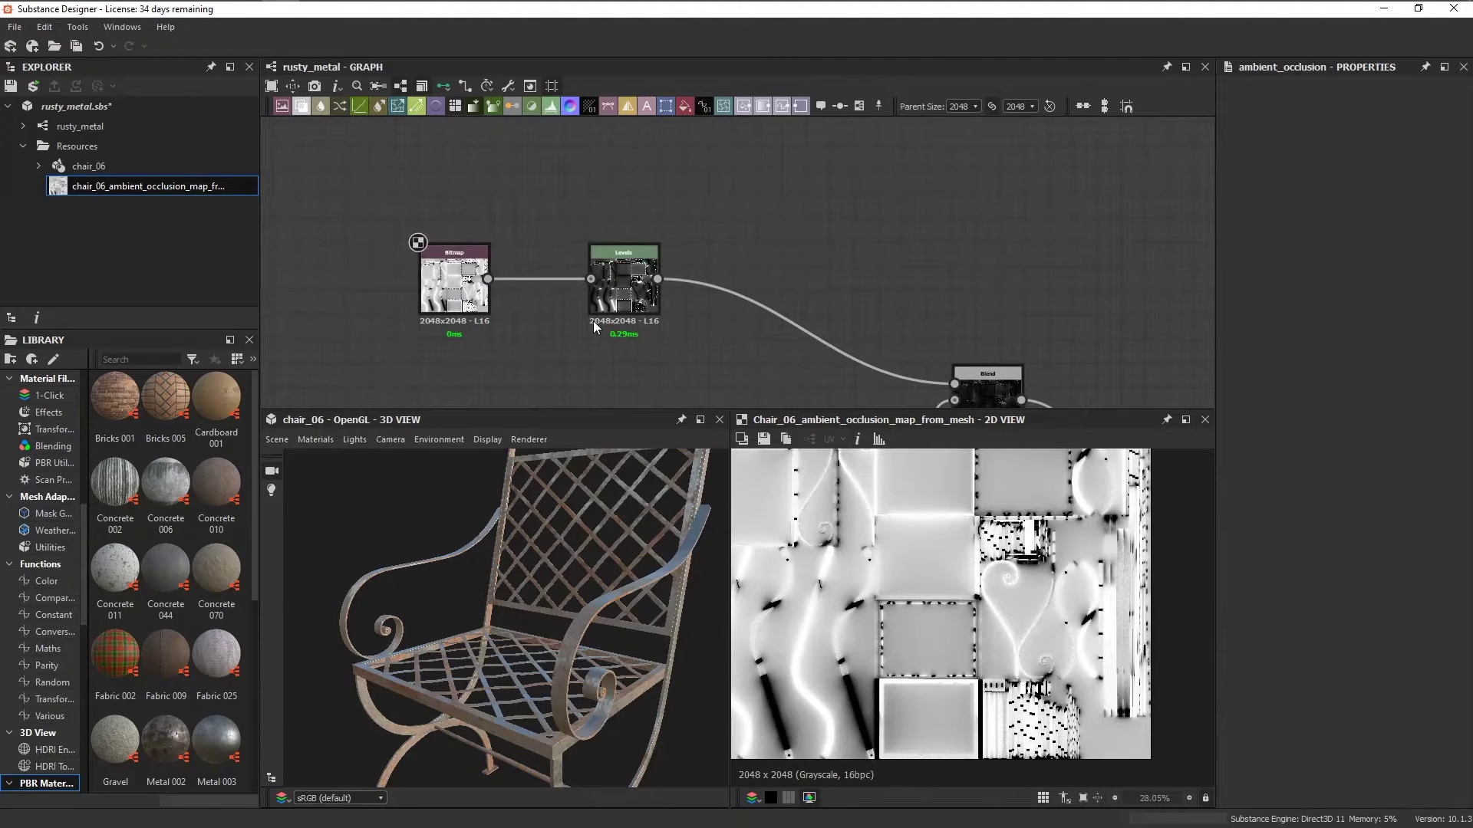
Publish the rusty_metal.sbs package to the Desktop as a Substance archive named rusty_metal
scroll(593, 323, up, 2)
scroll(940, 604, down, 5)
right_click(75, 108)
click(141, 234)
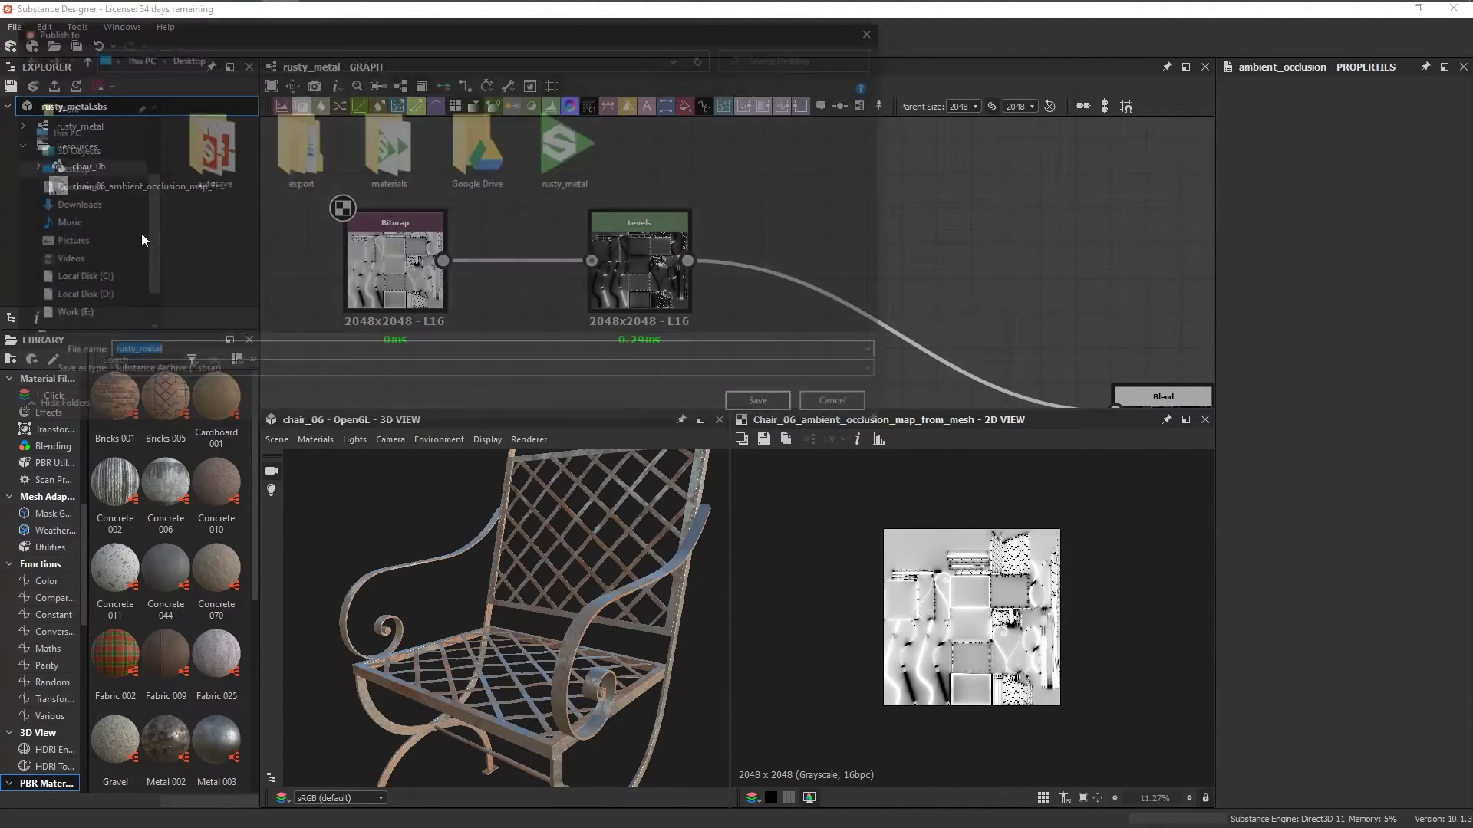
click(752, 407)
click(768, 426)
click(756, 491)
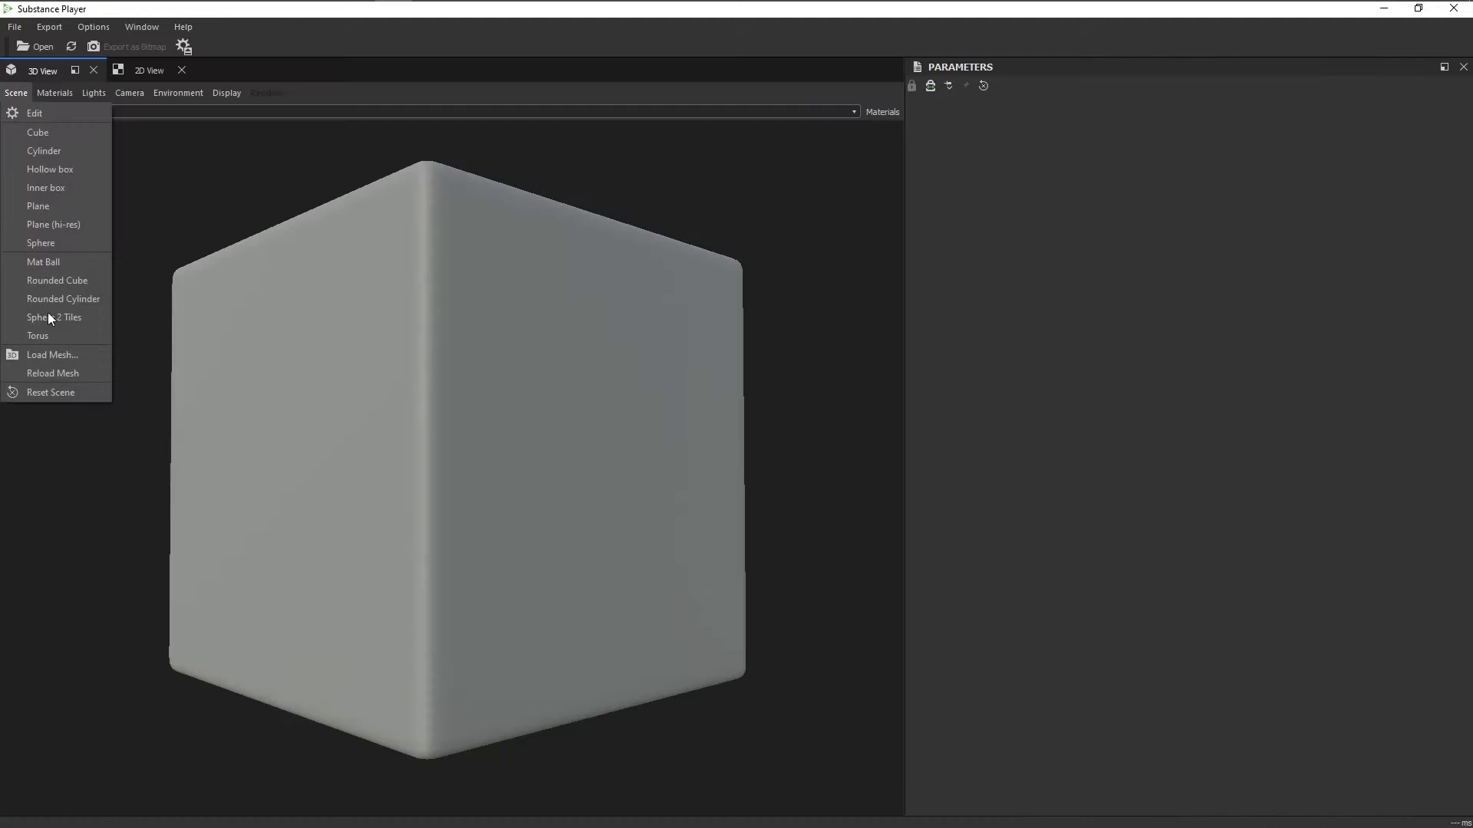
In Substance Player, load the chair mesh from the Chair 06 assets folder into the 3D scene
click(47, 311)
double_click(177, 125)
double_click(178, 130)
scroll(223, 243, down, 20)
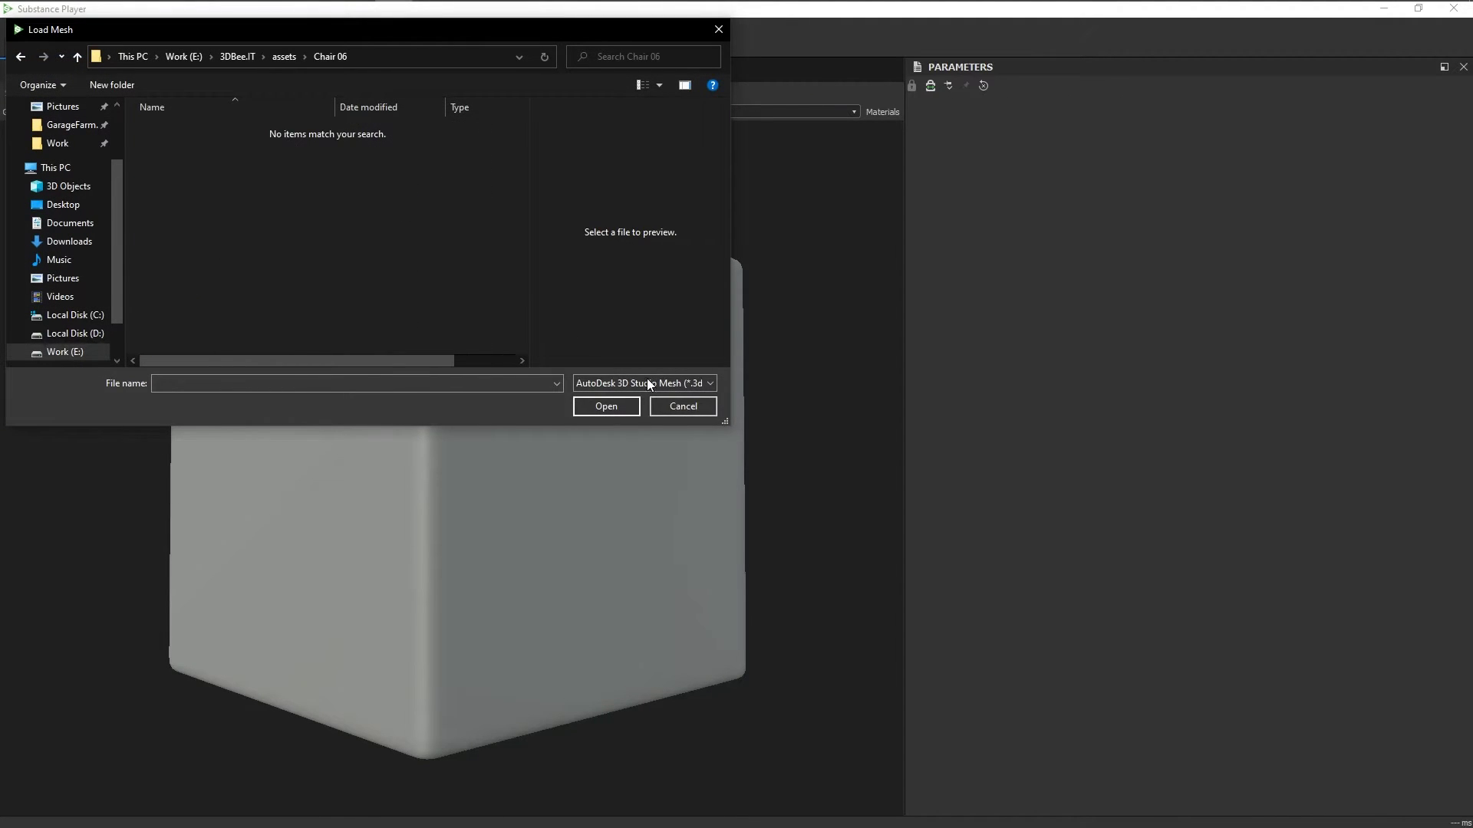
double_click(173, 131)
Open the published rusty_metal.sbsar on the chair and frame the seat and armrest closely
drag(675, 276, 501, 362)
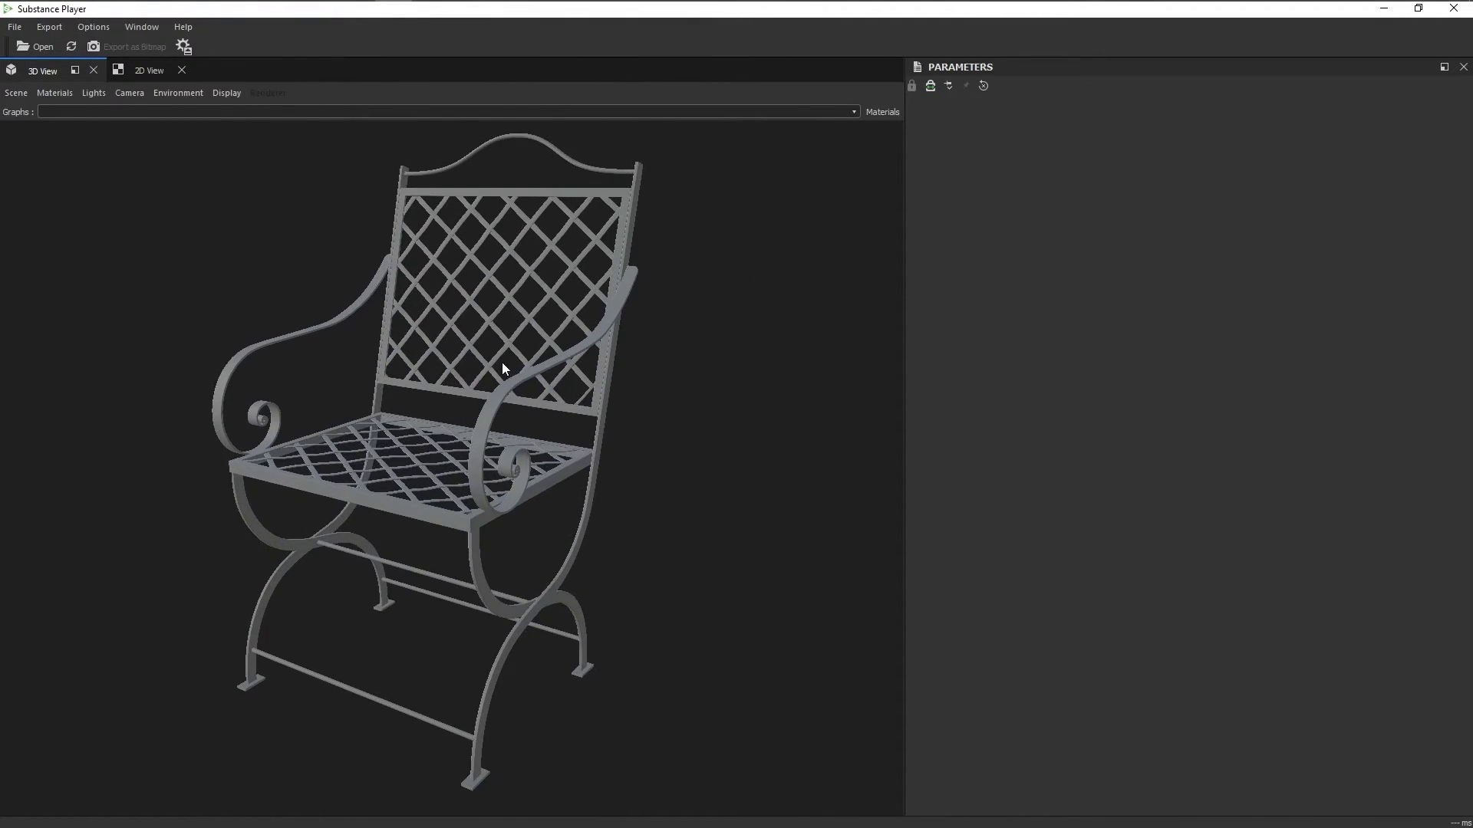
click(50, 56)
double_click(384, 289)
scroll(486, 544, up, 5)
drag(487, 545, 529, 460)
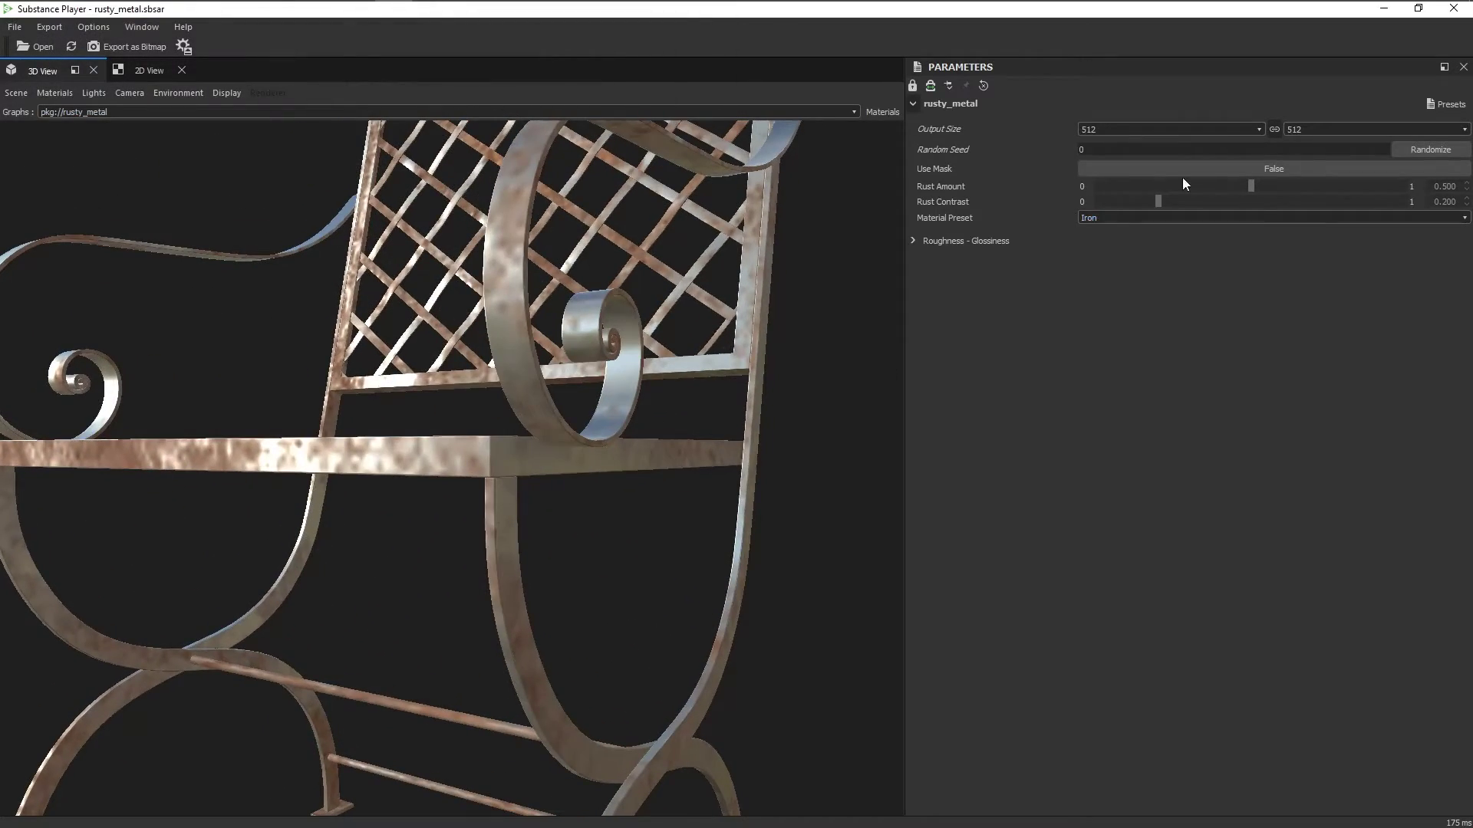